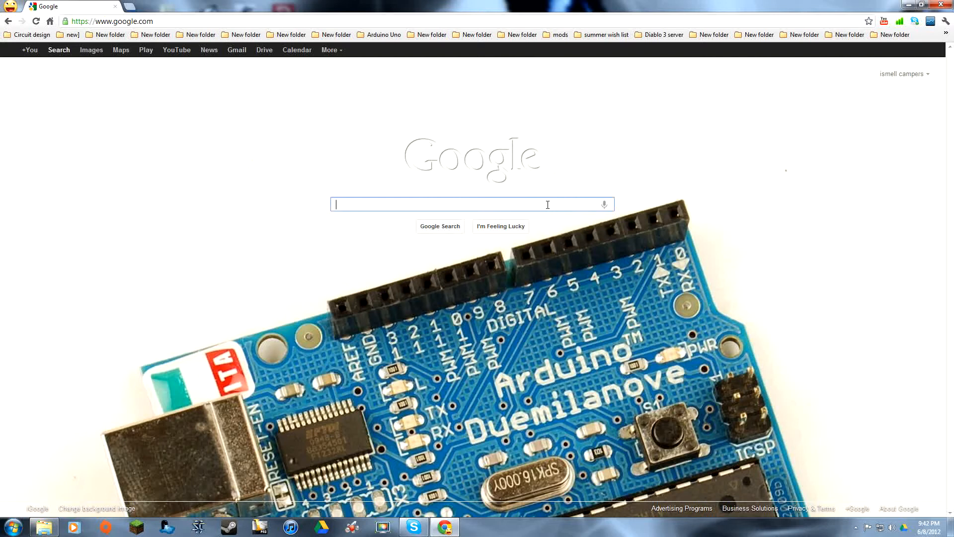
Search Google for bukkit, open the Bukkit Forums site, and go to its plugin list.
type("bukkit")
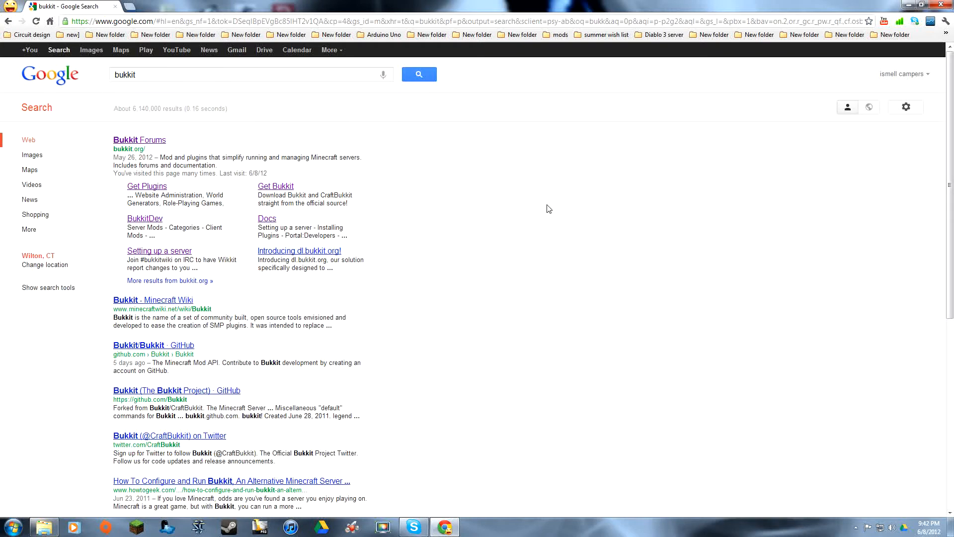
left_click(163, 140)
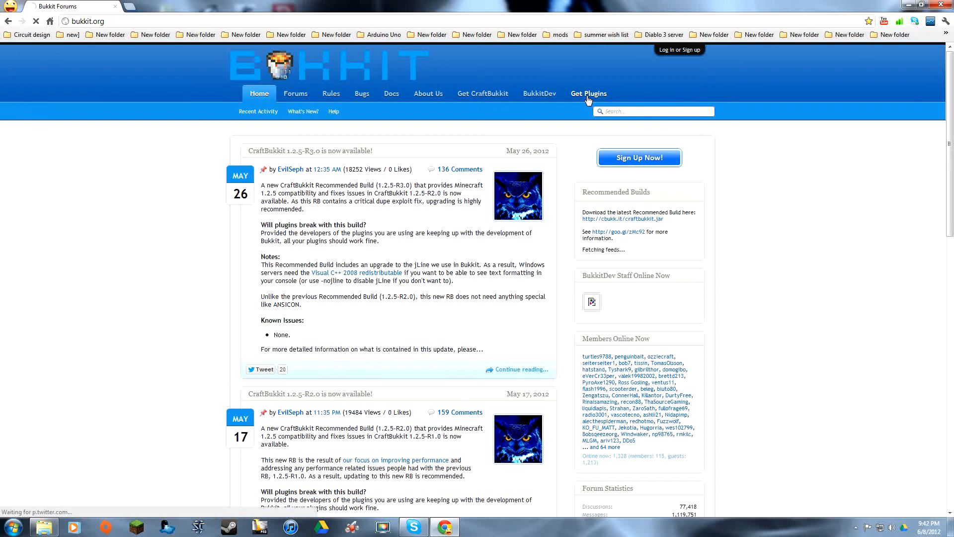
left_click(589, 97)
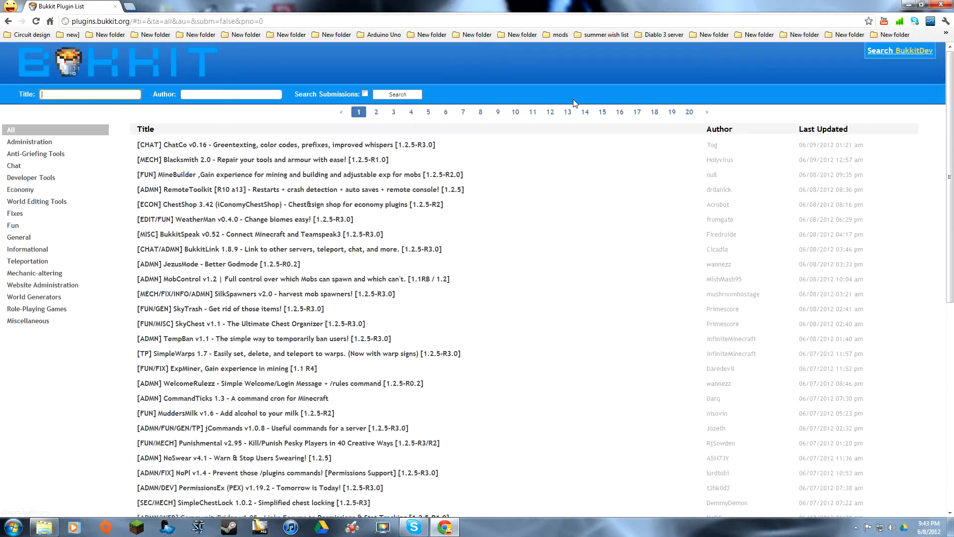
Search the plugin list by title for essentials and open the Essentials 2.9.1 thread.
left_click(112, 95)
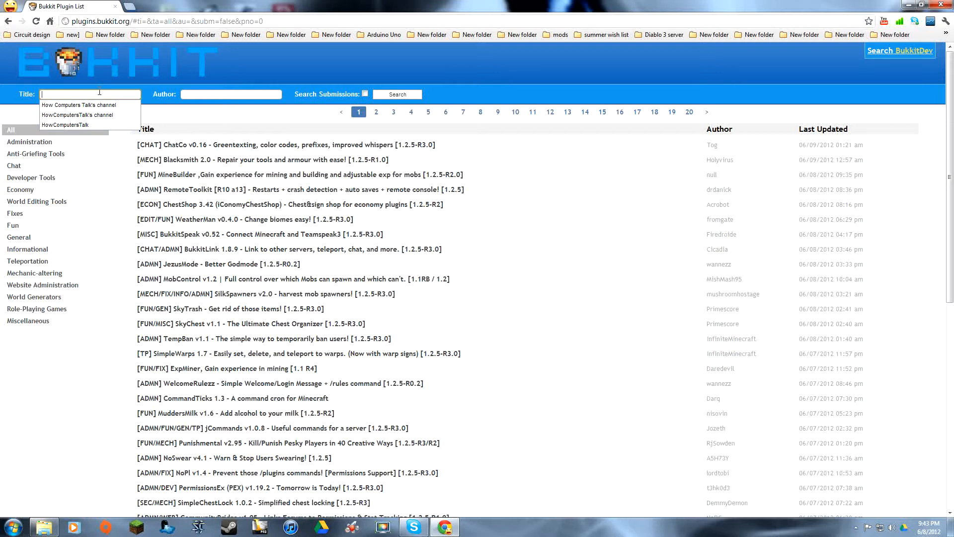
type("es")
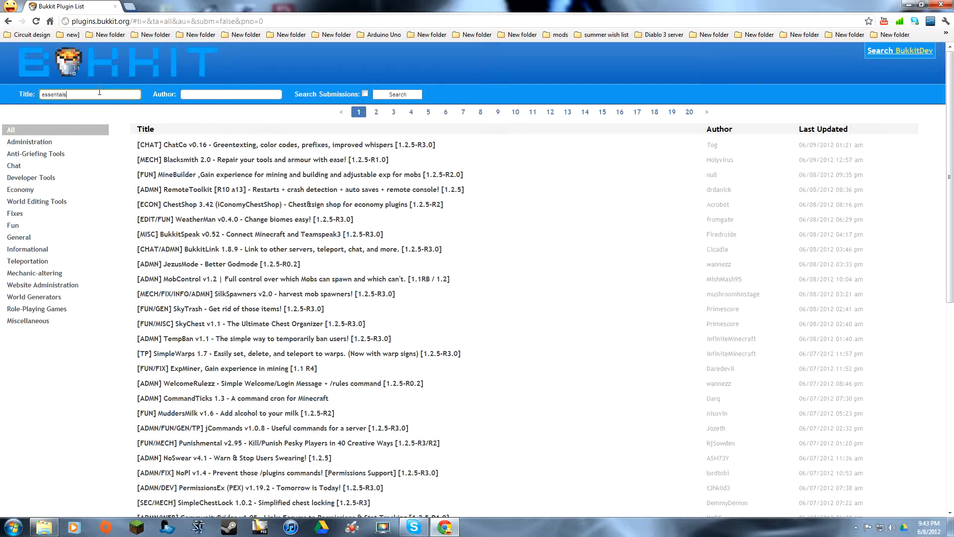
type("sentials")
key("Return")
left_click(163, 146)
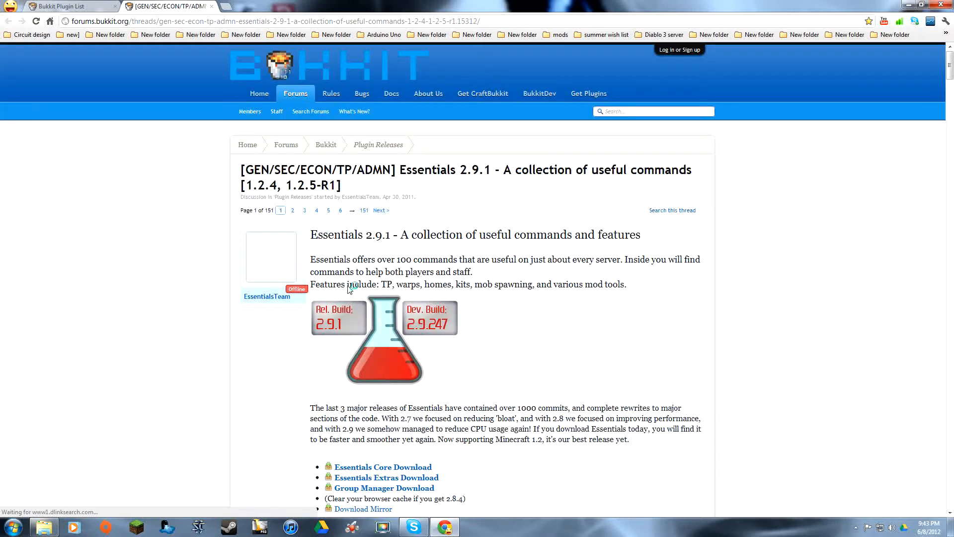
Download the Essentials Core, Essentials Extras and Group Manager archives from the thread.
scroll(402, 427, "down", 2)
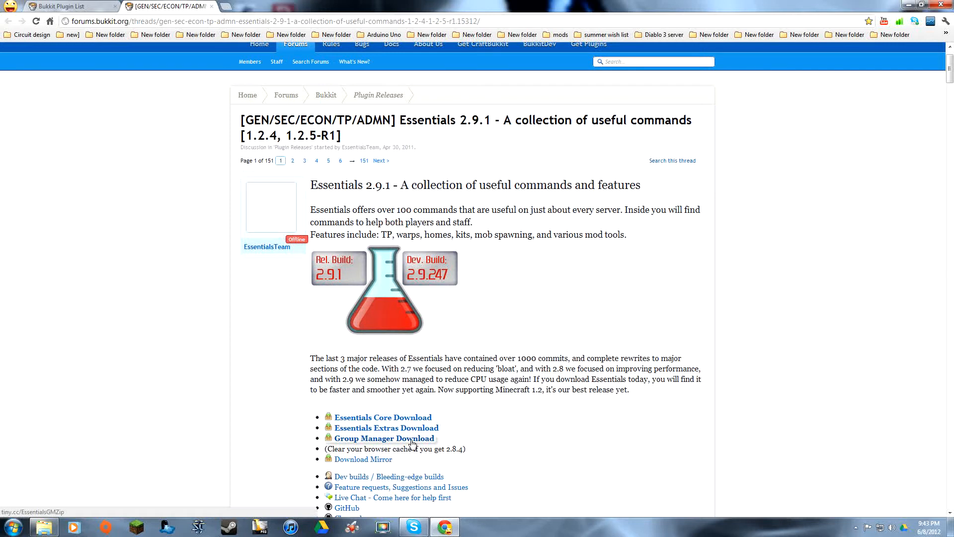
left_click(404, 420)
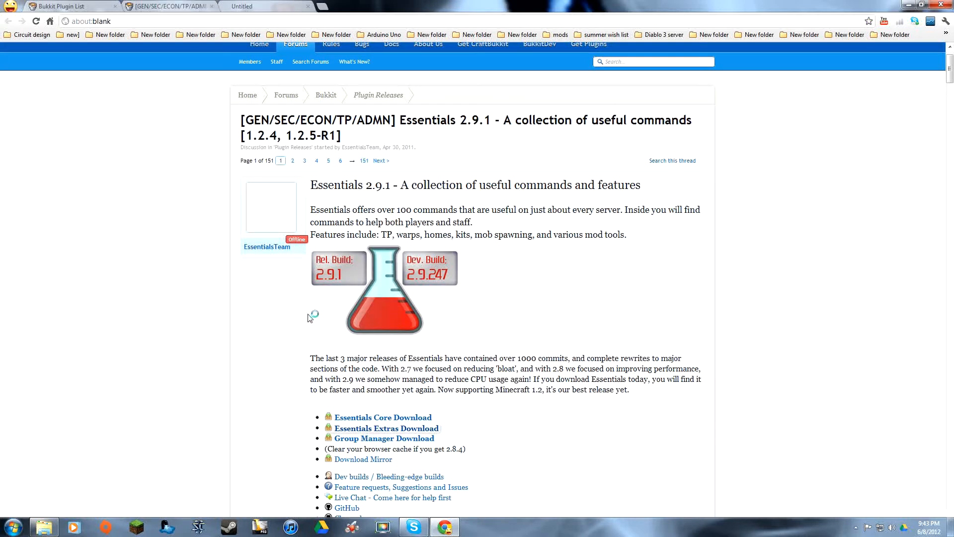
left_click(381, 439)
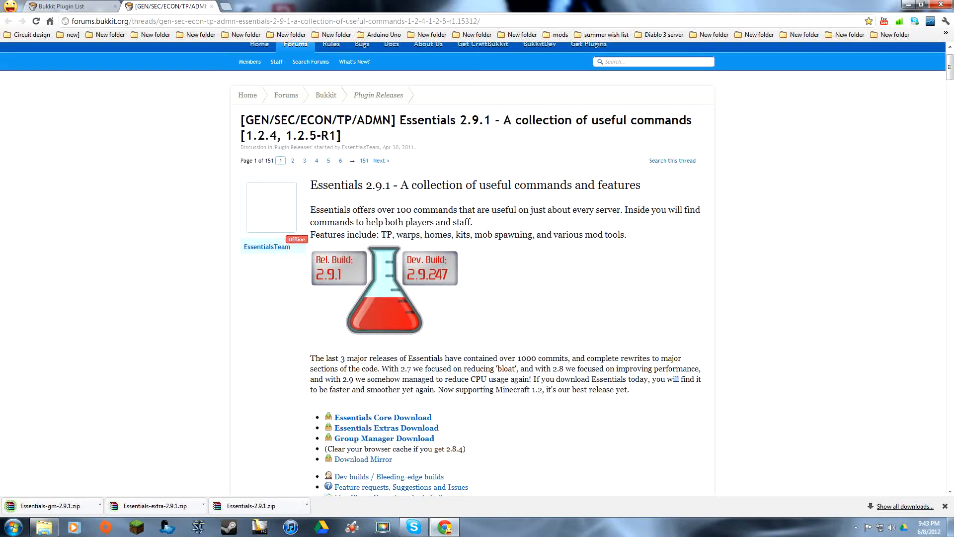
Minimize the browser and open the plugins folder inside the bukkit folder on the desktop.
left_click(909, 5)
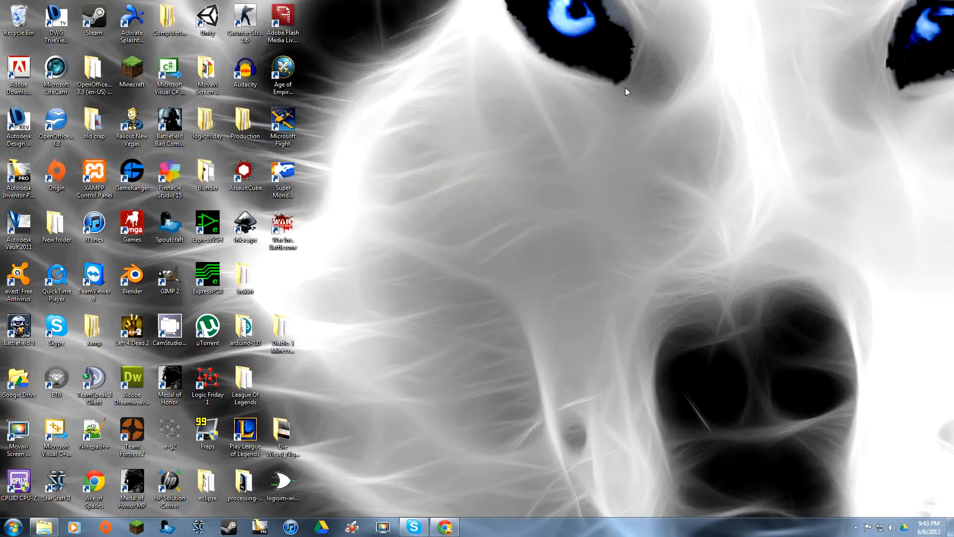
double_click(244, 284)
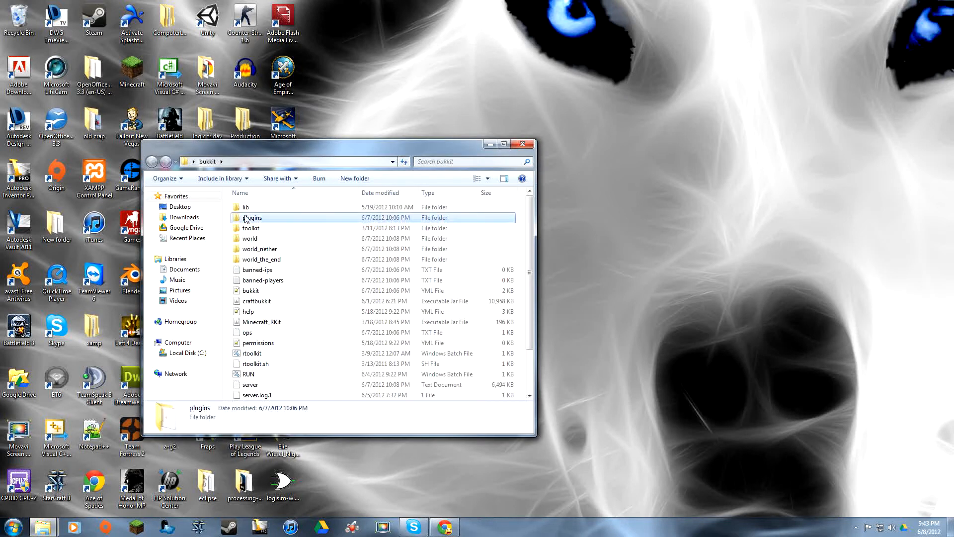
double_click(277, 218)
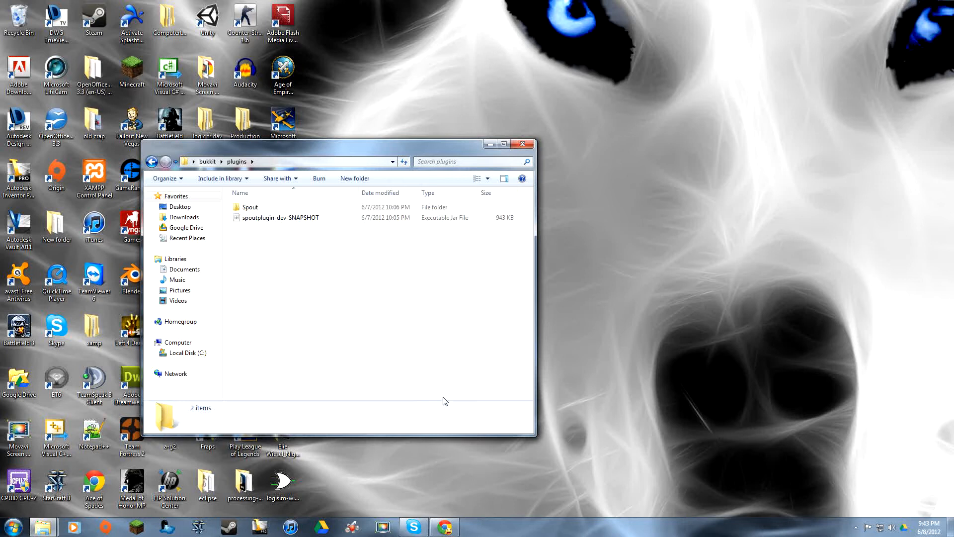
Open the Downloads folder in a second Explorer window and place it beside the plugins folder.
mouse_move(43, 526)
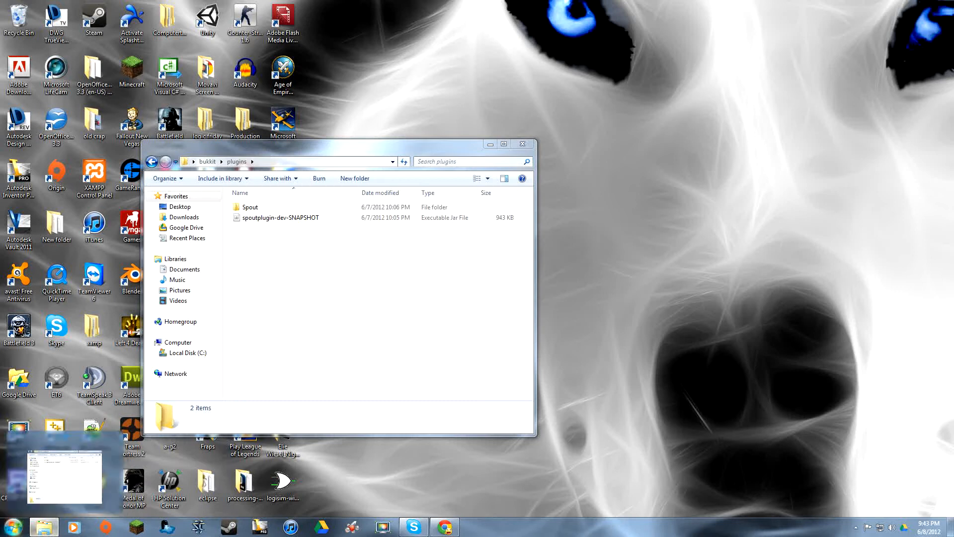
left_click(14, 527)
left_click(174, 271)
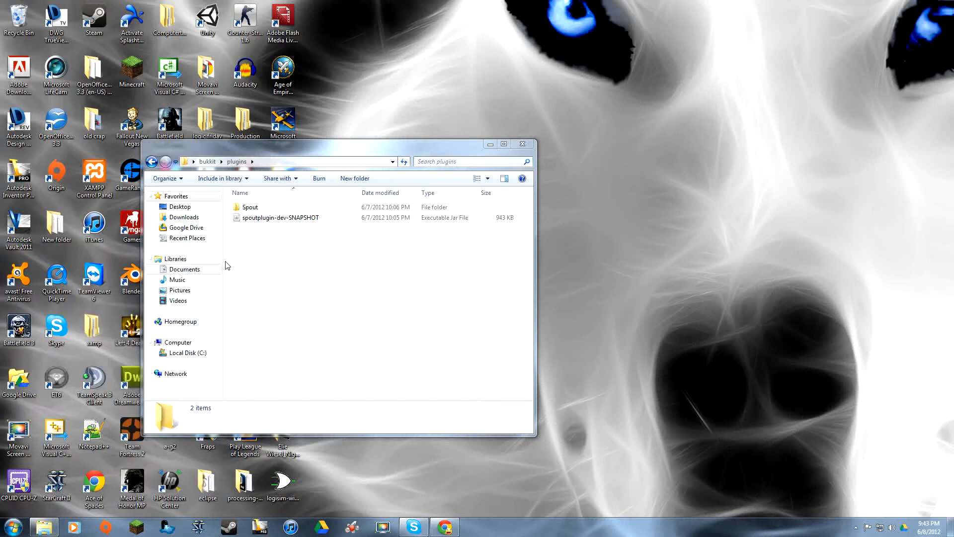
double_click(460, 197)
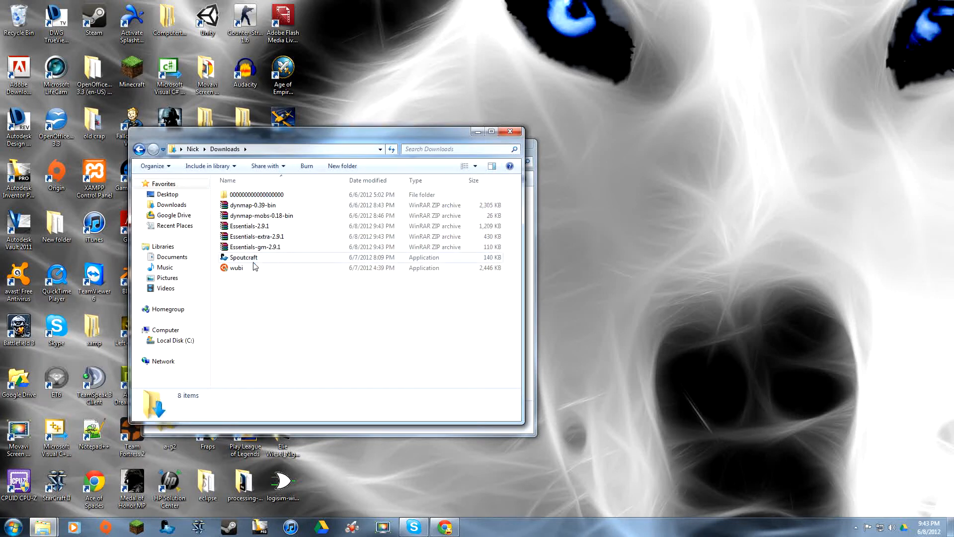
left_click_drag(283, 133, 637, 134)
Extract all four jar files from the Essentials-2.9.1 archive into the plugins folder, then close the archive.
left_click(629, 216)
double_click(622, 227)
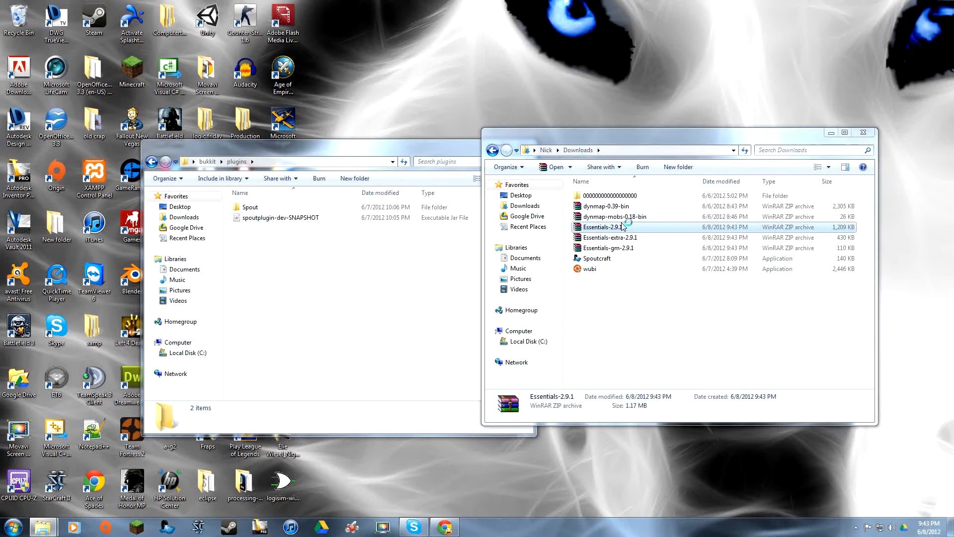
left_click_drag(525, 193, 297, 272)
left_click(843, 133)
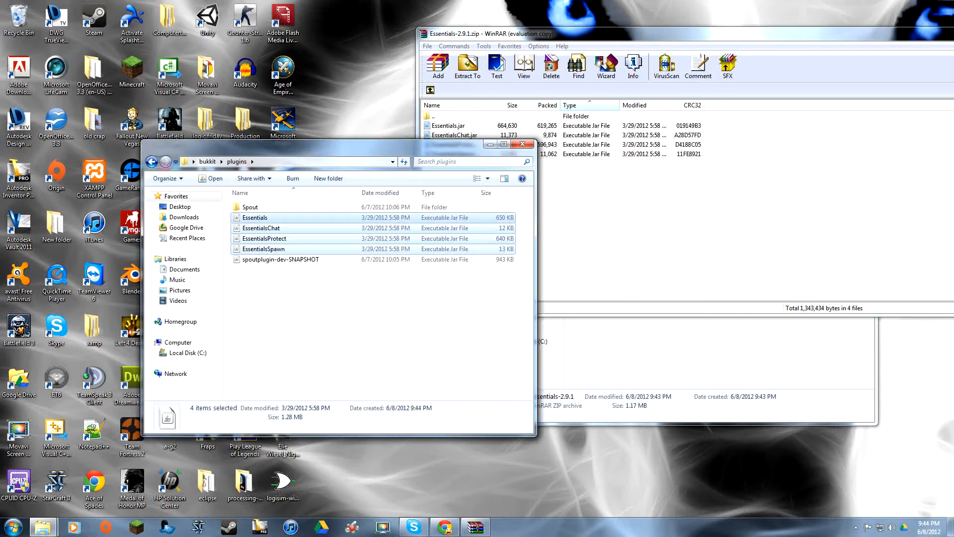
left_click(953, 31)
Extract the EssentialsGeoIP and EssentialsXMPP jar files from the Essentials-extra-2.9.1 archive into the plugins folder.
double_click(603, 236)
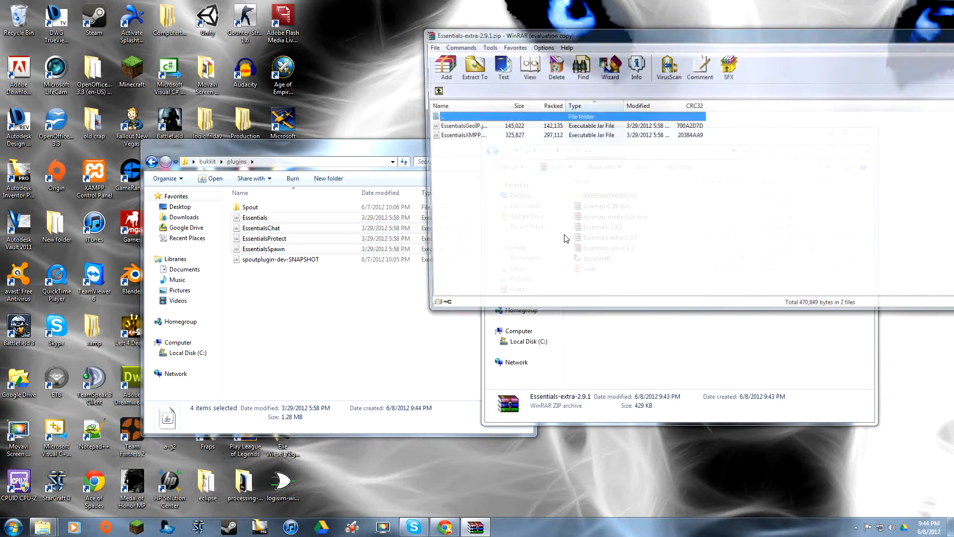
left_click_drag(506, 190, 470, 131)
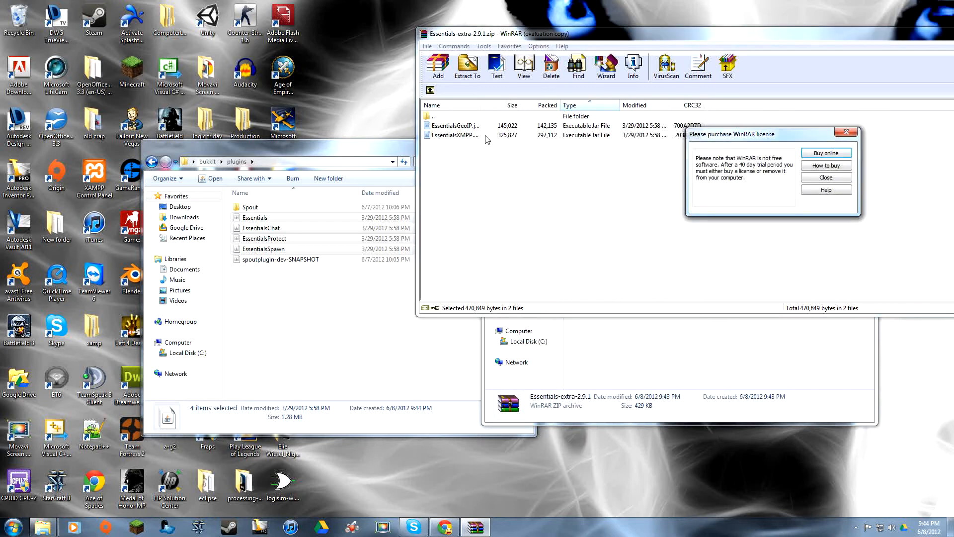
left_click(845, 133)
left_click_drag(463, 132, 308, 304)
left_click(953, 32)
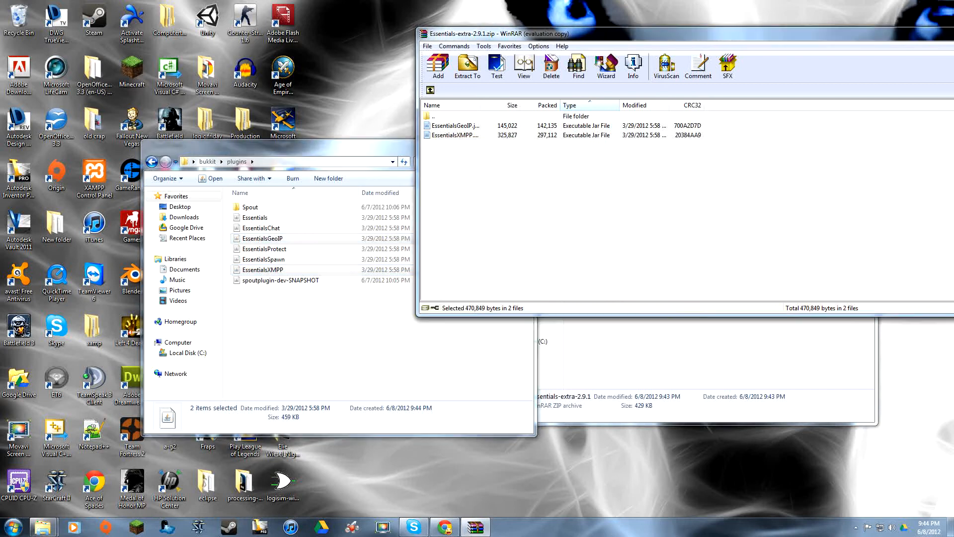
Extract both jar files from the Essentials-gm-2.9.1 archive into the plugins folder and close the archive.
double_click(585, 250)
left_click_drag(485, 194, 450, 122)
left_click_drag(443, 133, 316, 318)
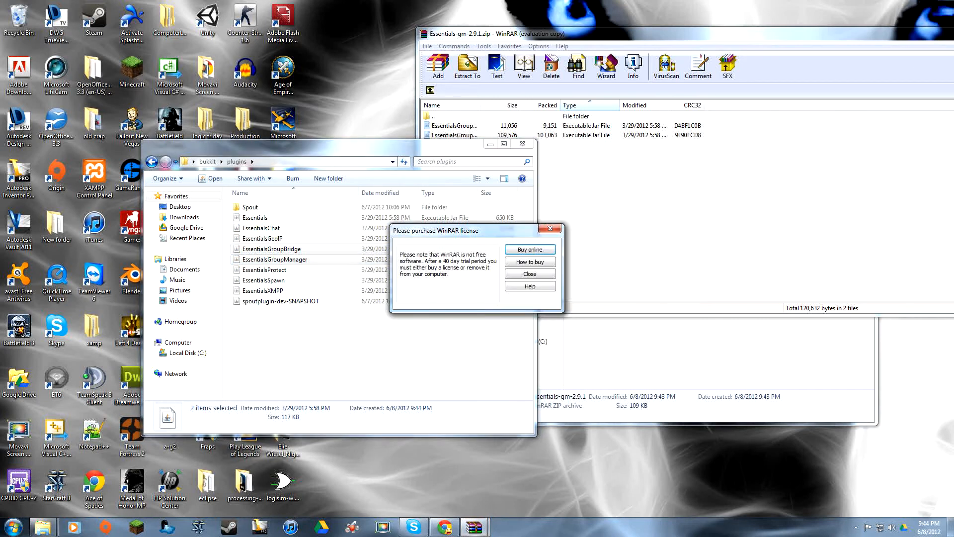
left_click(953, 33)
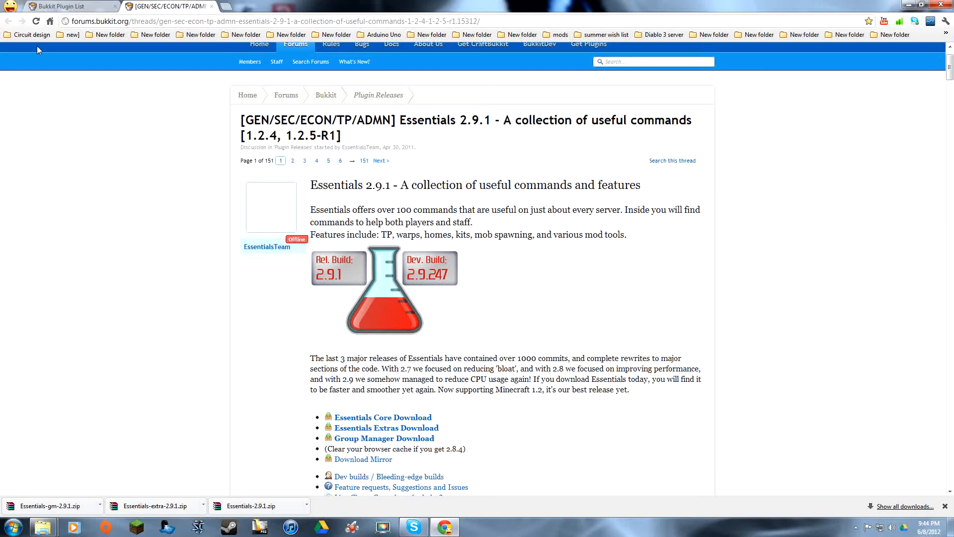
Search the Bukkit plugin list in Chrome by title for heroes and open the Heroes v1.4.6 thread.
left_click(47, 6)
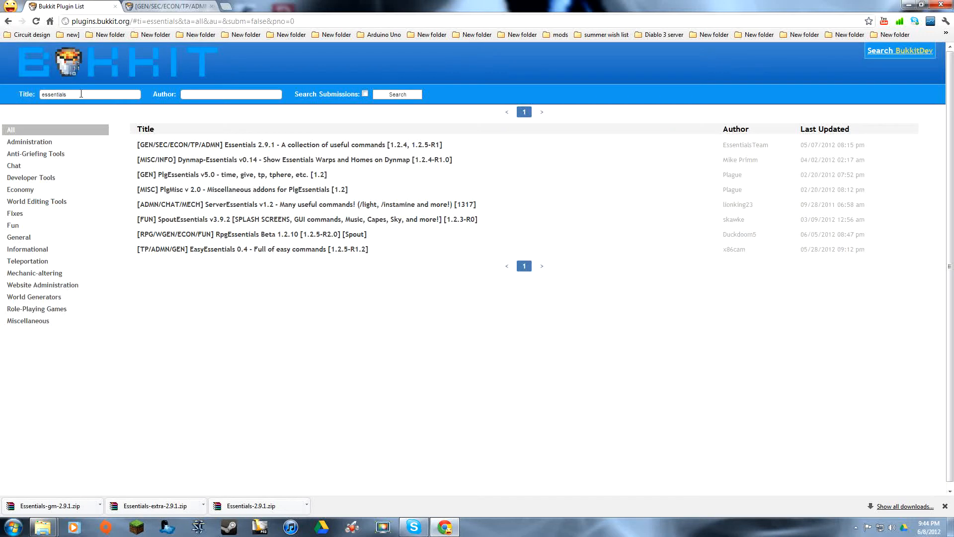
type("heroes")
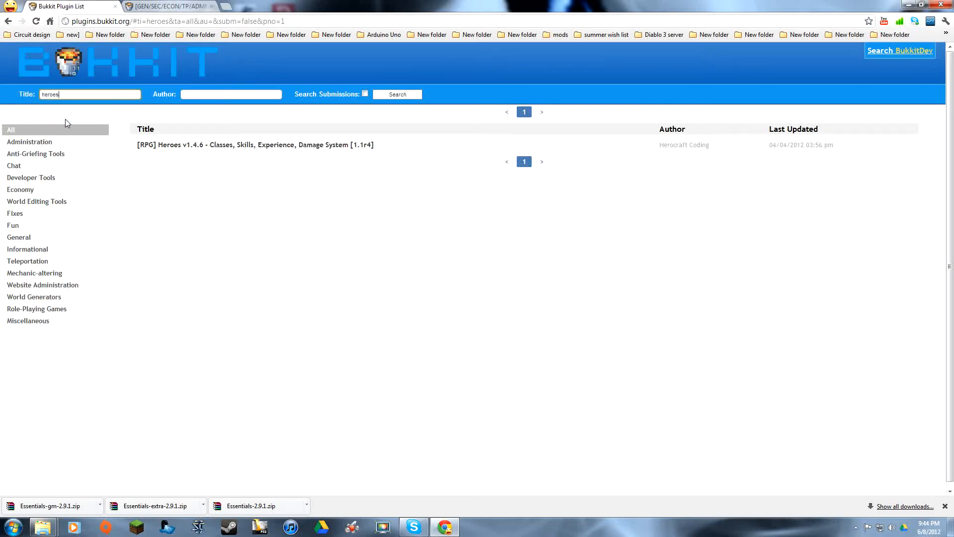
left_click(177, 145)
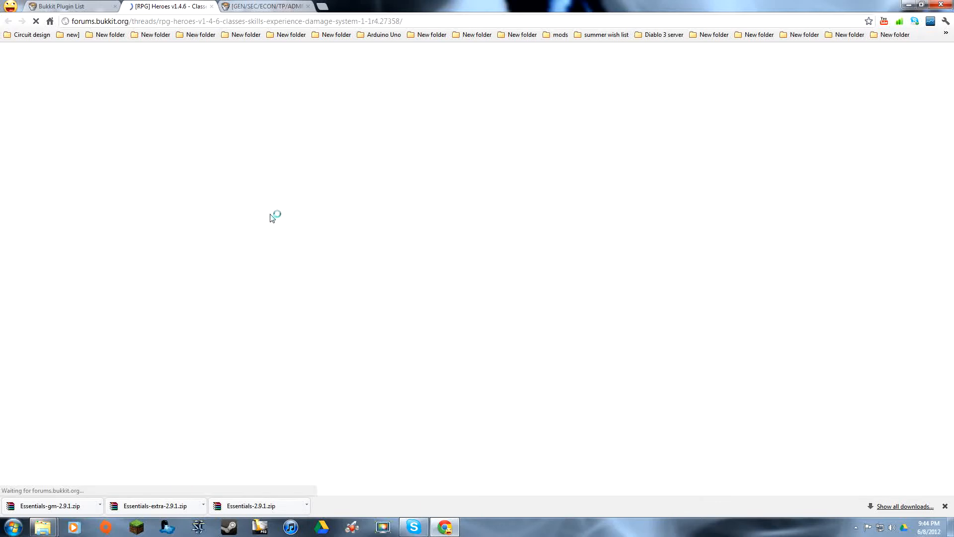
Open the plugin's BukkitDev page, download the Heroes 1.4.7 archive, and return to the Heroes overview page.
left_click(420, 380)
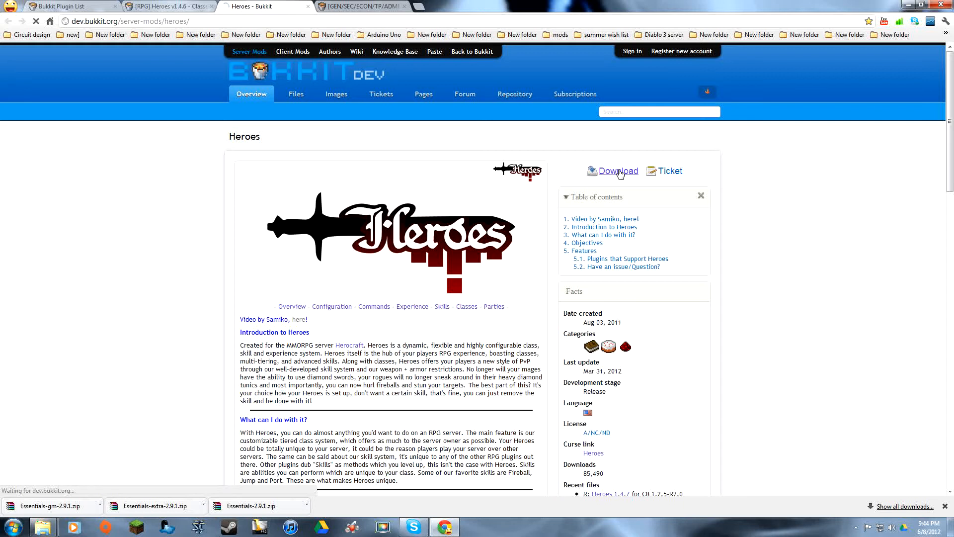
left_click(619, 173)
left_click(623, 157)
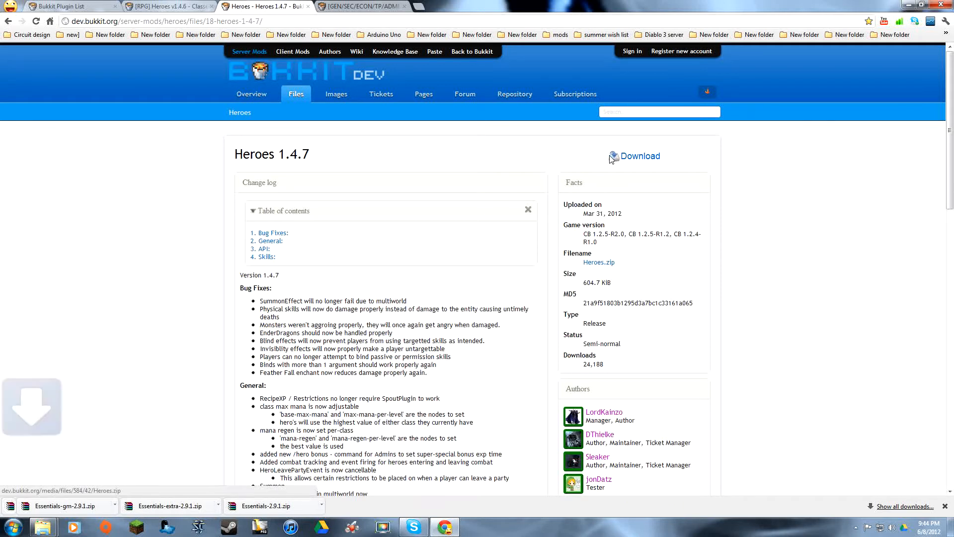
left_click(7, 21)
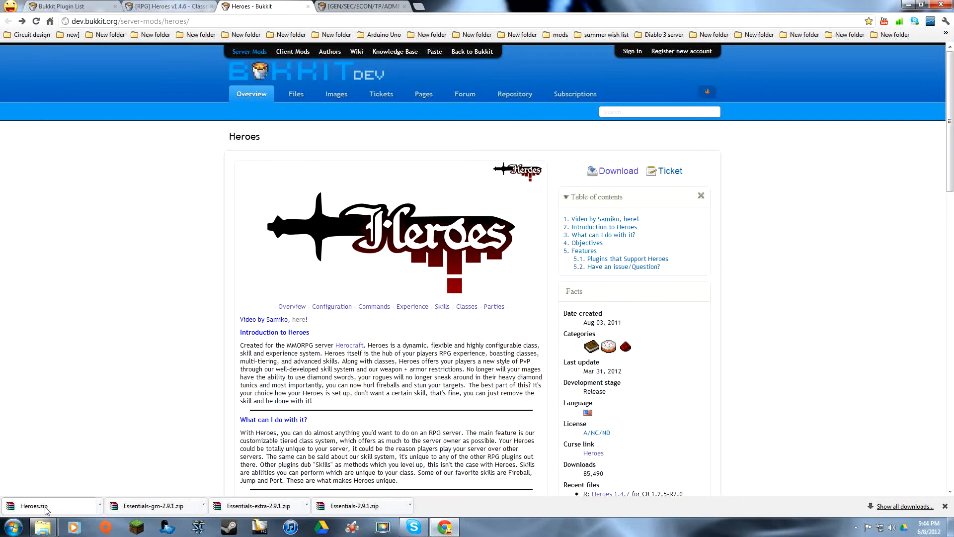
Extract the Heroes folder and Heroes.jar from Heroes.zip into the plugins folder, then close the archive and the Downloads window.
left_click(45, 506)
left_click(908, 5)
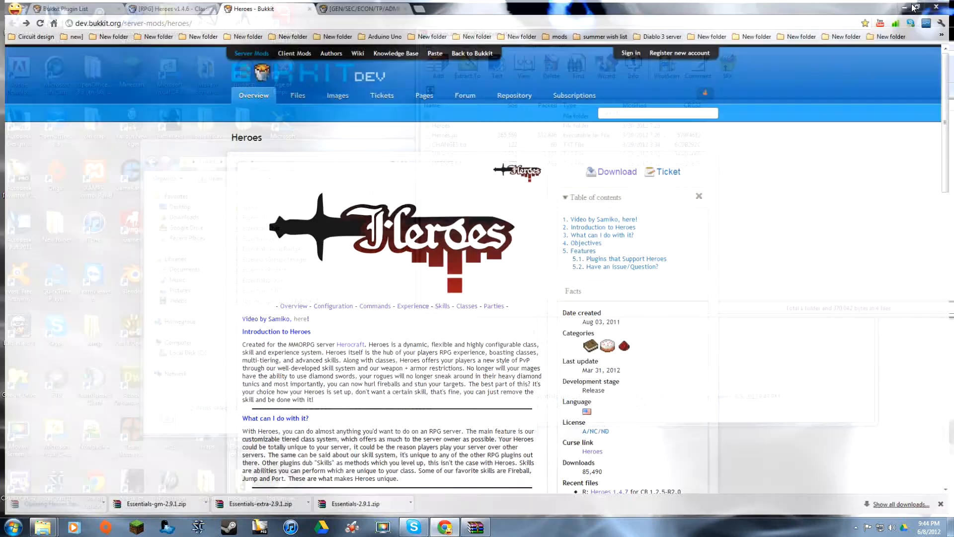
left_click(846, 132)
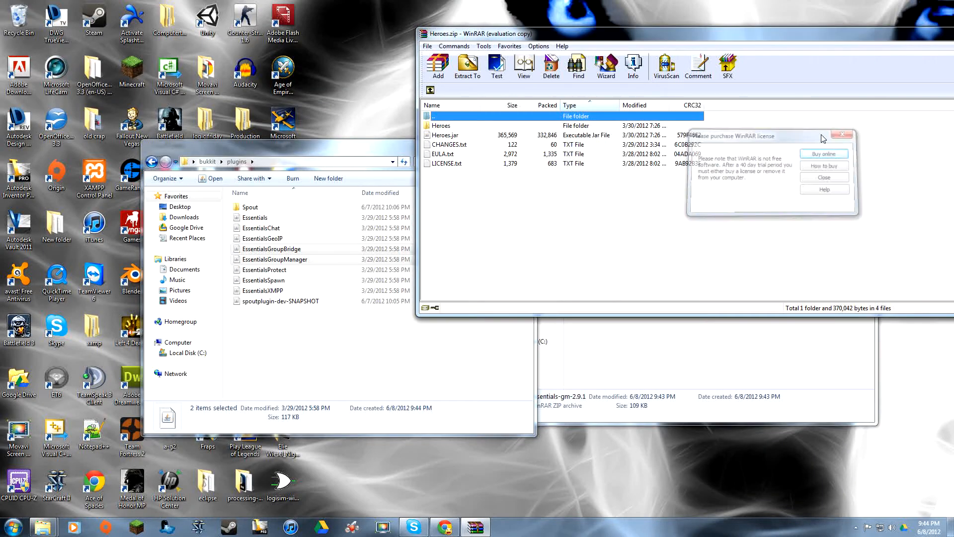
left_click(677, 138)
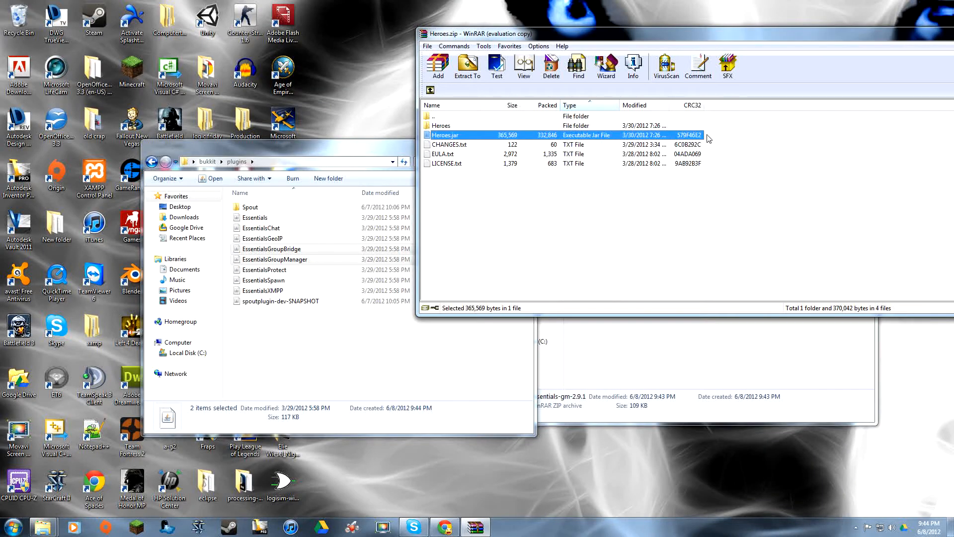
left_click(646, 126, "ctrl")
left_click_drag(355, 255, 313, 314)
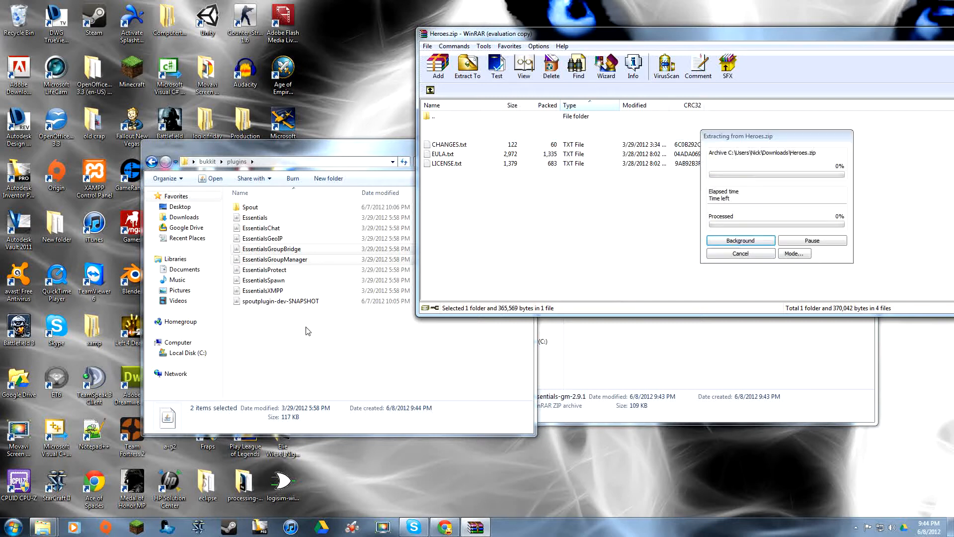
left_click(953, 34)
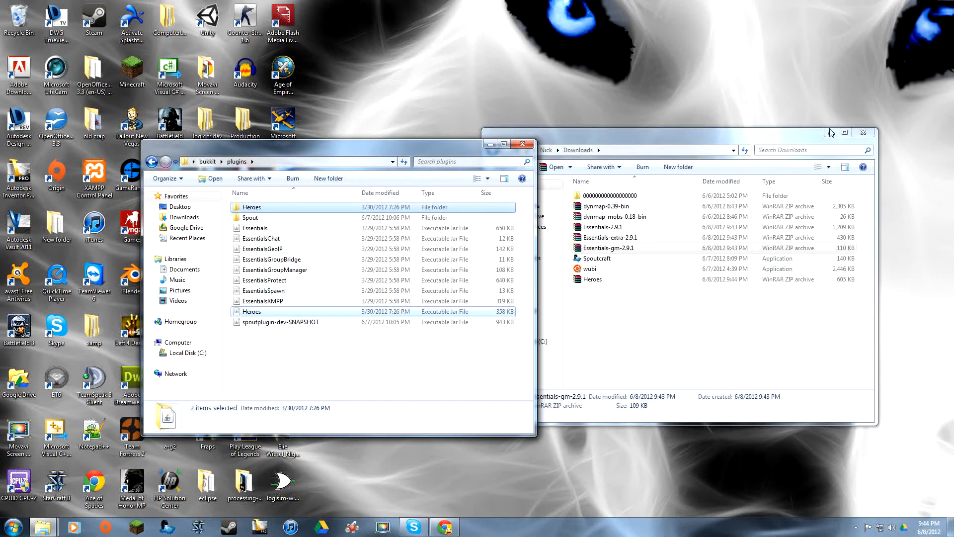
left_click(865, 130)
Switch back to Chrome and open the Configuration page of the Heroes plugin.
left_click(446, 528)
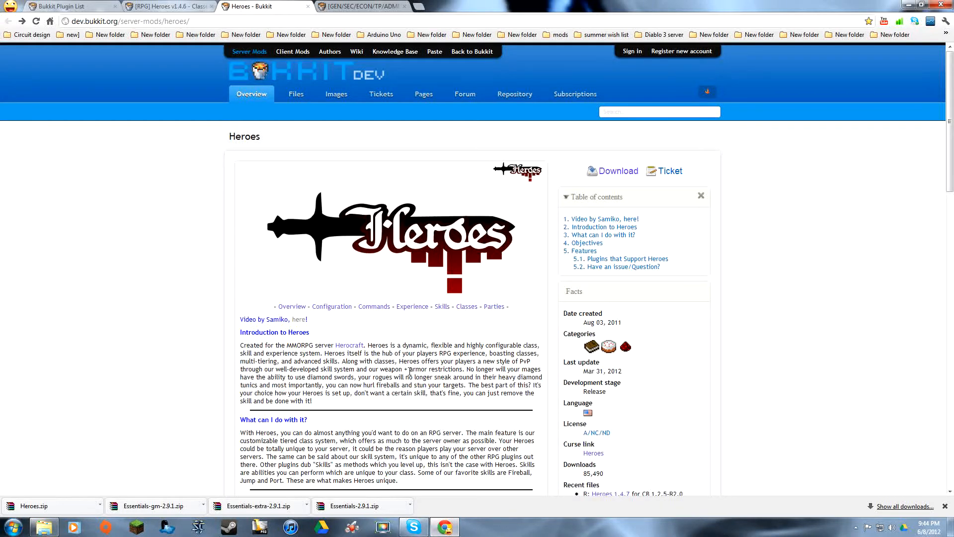
left_click(318, 307)
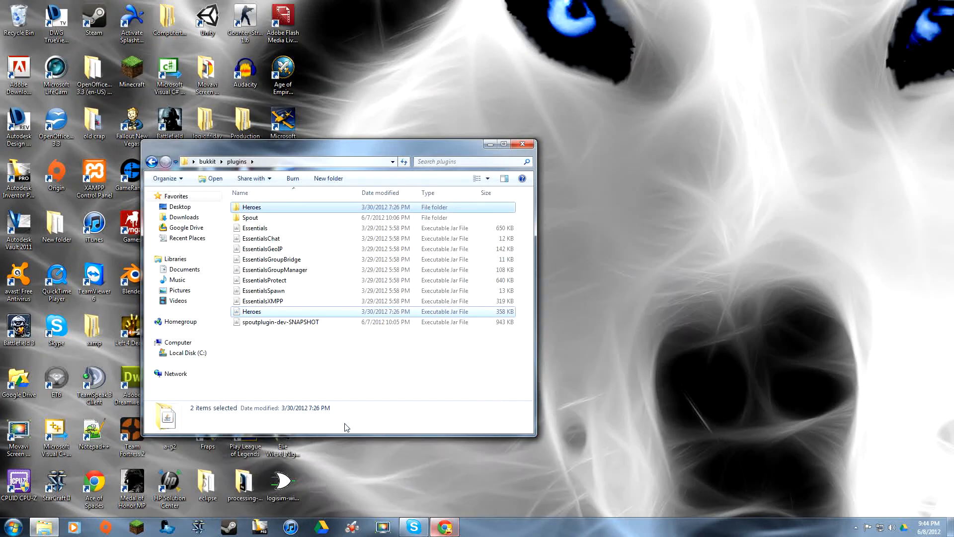
Start the server with the RUN batch file in the bukkit folder and move the folder window clear of the console.
left_click(207, 162)
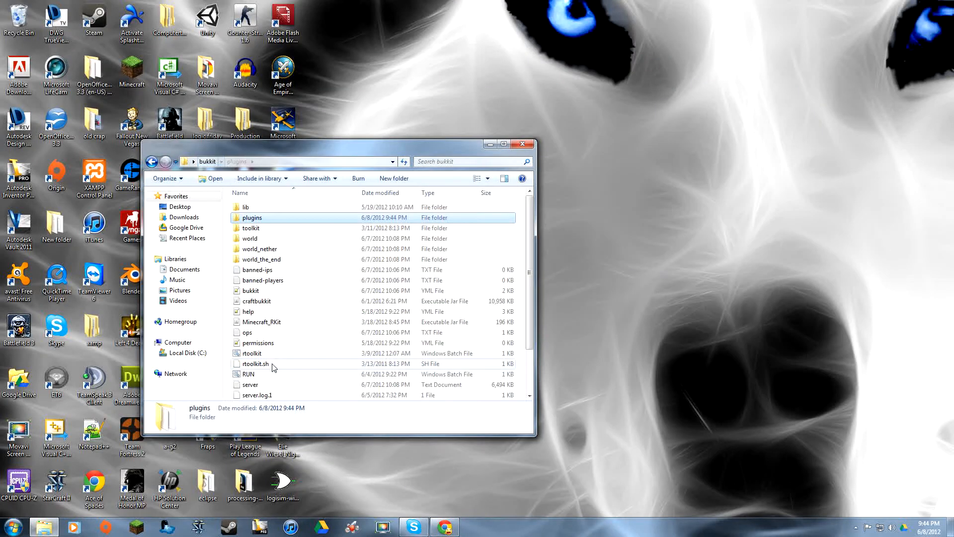
double_click(251, 376)
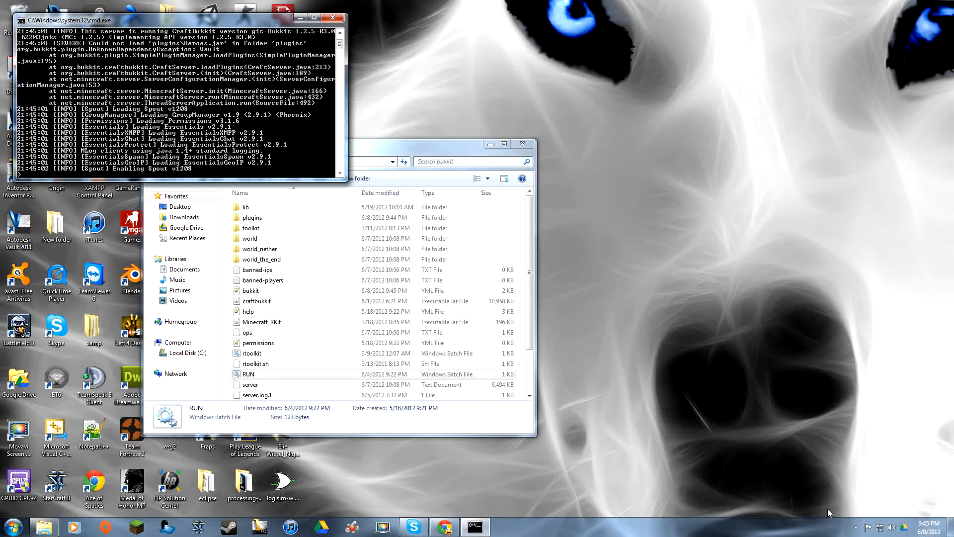
left_click(856, 527)
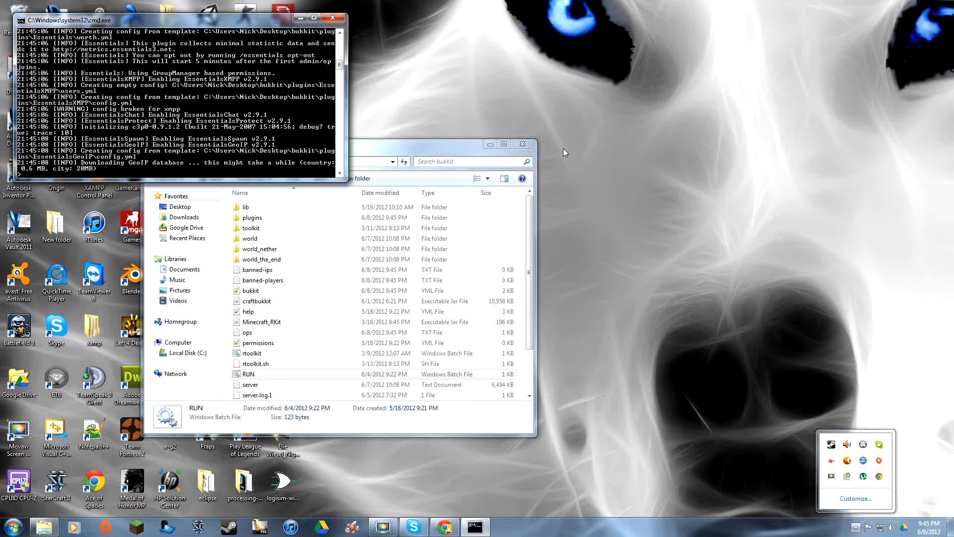
left_click_drag(397, 152, 612, 134)
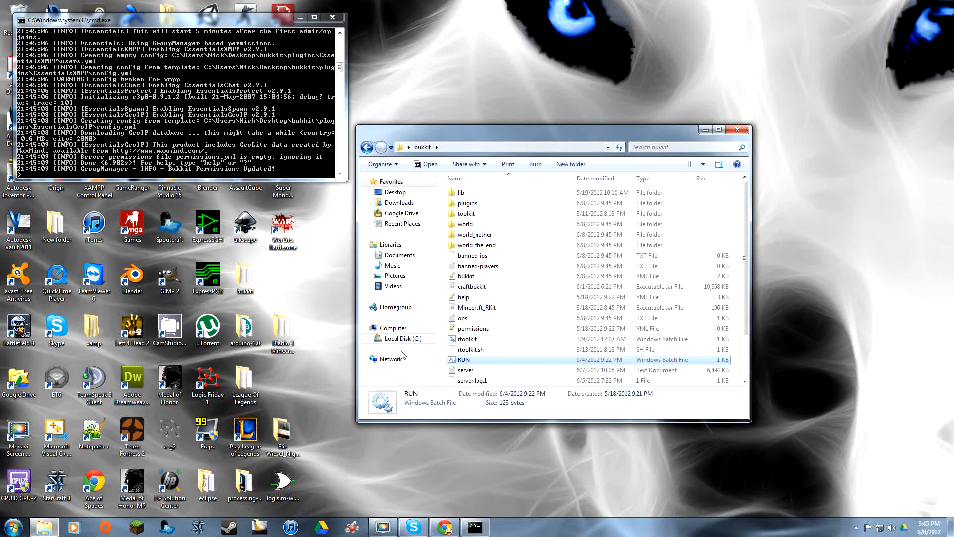
Switch to Chrome, search the Bukkit plugin list for vault, open the PaidRanks v1.0 thread, and follow its link to the Vault plugin.
left_click(444, 525)
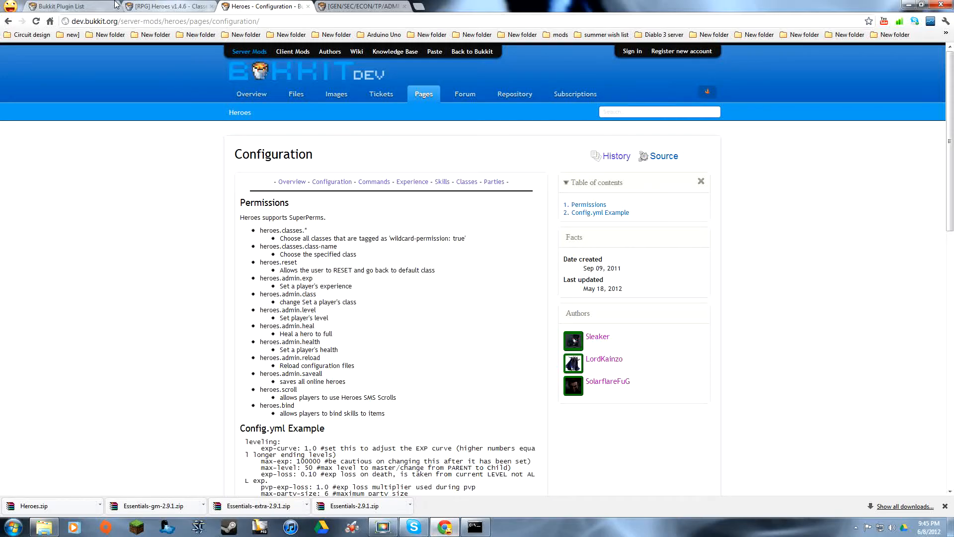
left_click(57, 6)
type("vault")
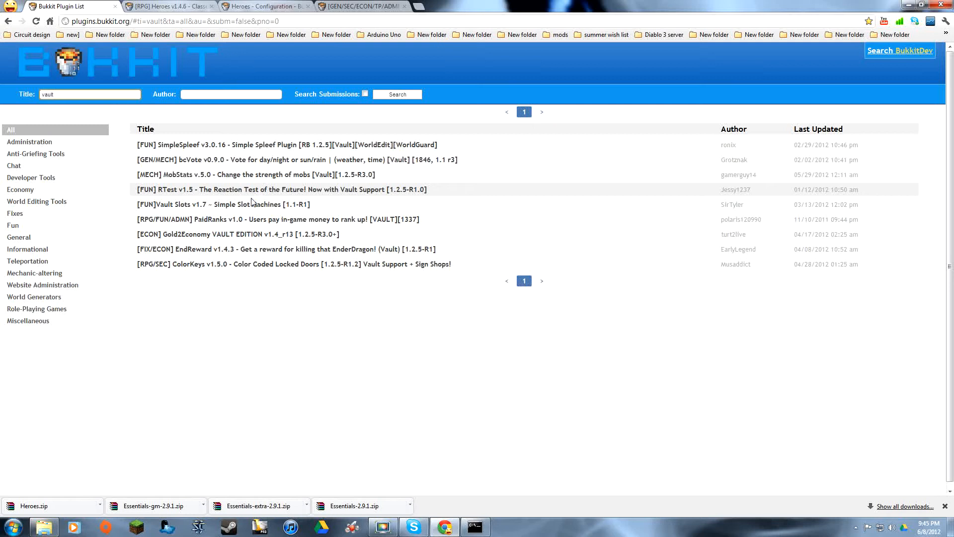
left_click(307, 223)
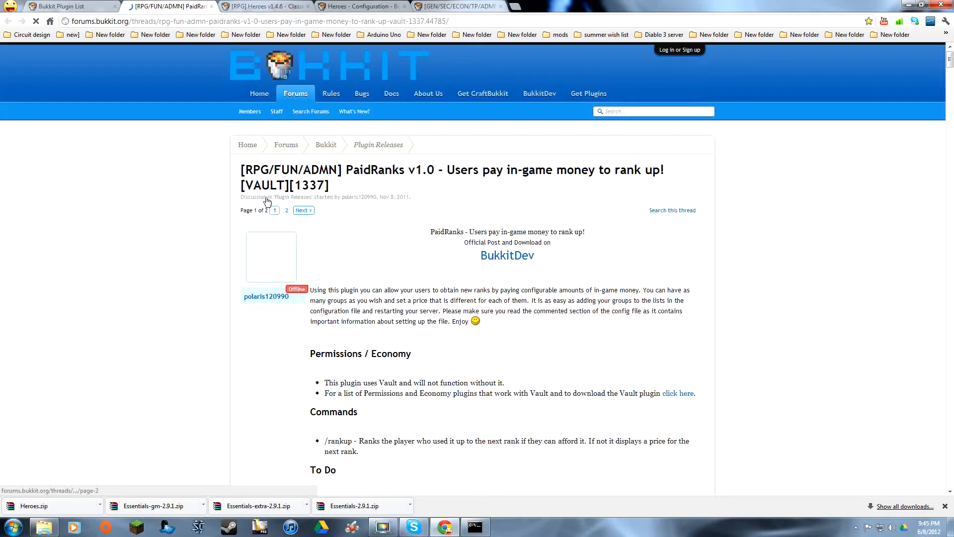
left_click(671, 396)
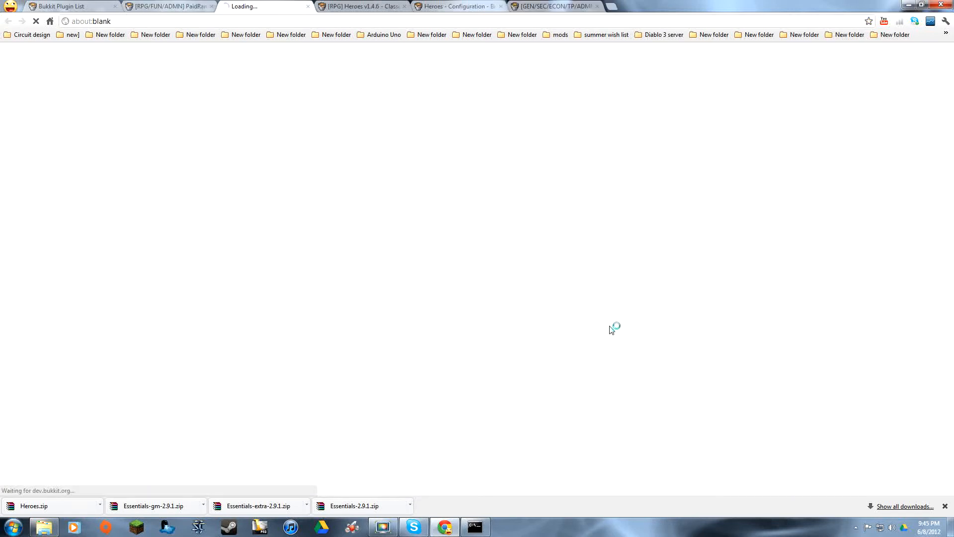
Download Vault.jar from the Vault 1.2.16 file page and keep the file.
left_click(617, 173)
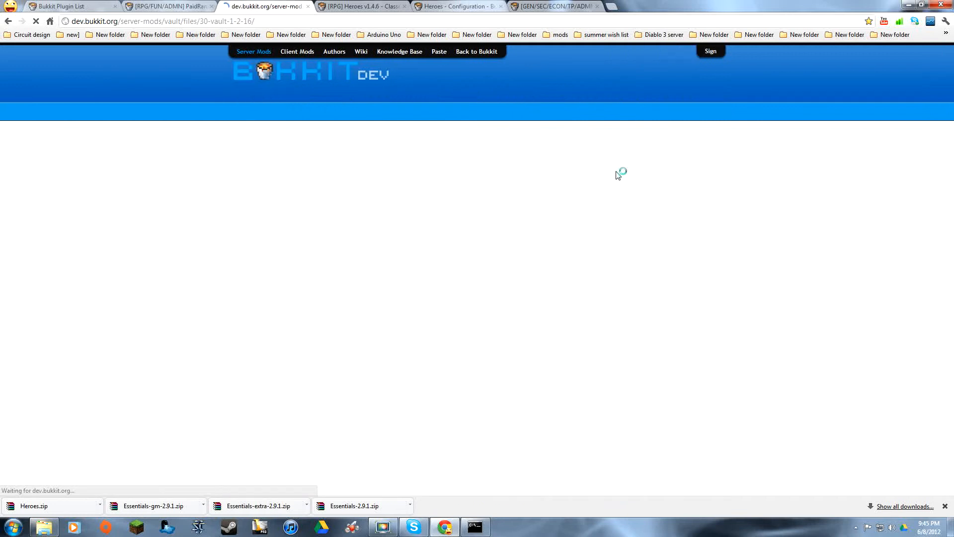
left_click(626, 158)
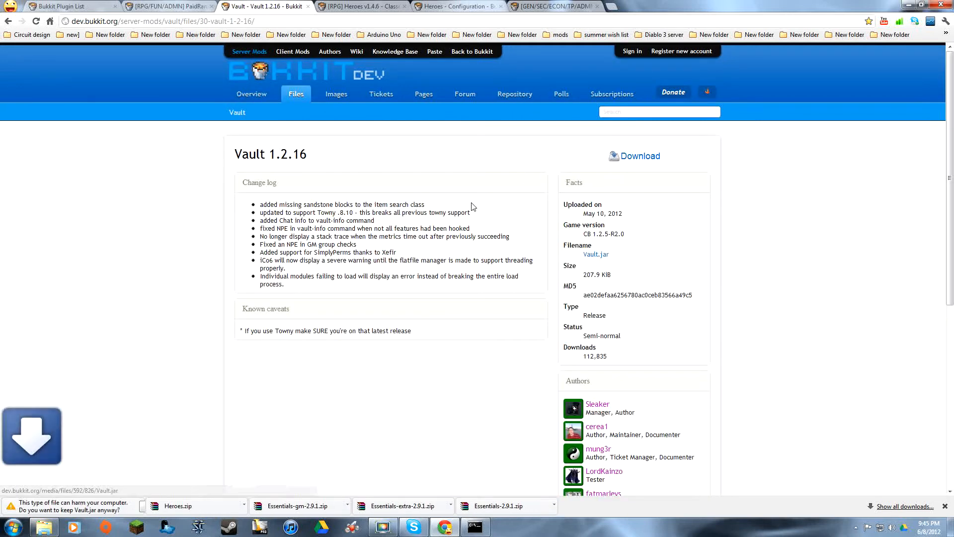
left_click(100, 505)
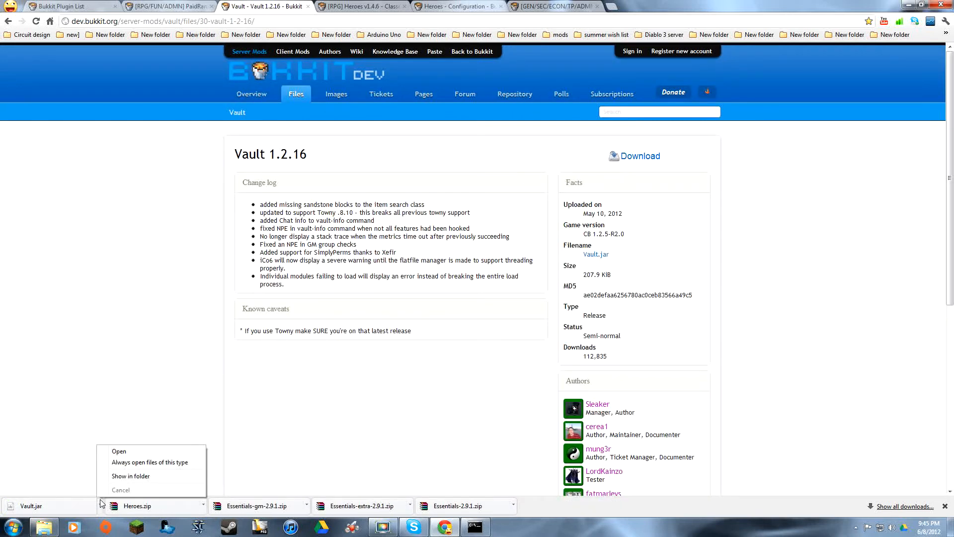
Show Vault.jar in its download folder, minimize Chrome, and move the file into the bukkit plugins folder.
left_click(124, 478)
left_click(907, 5)
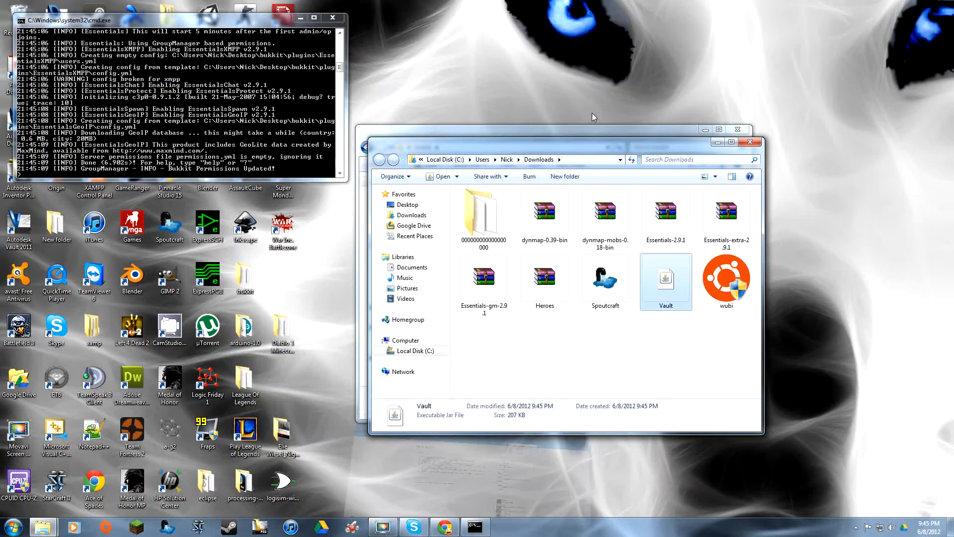
left_click_drag(497, 152, 787, 156)
left_click_drag(946, 282, 485, 202)
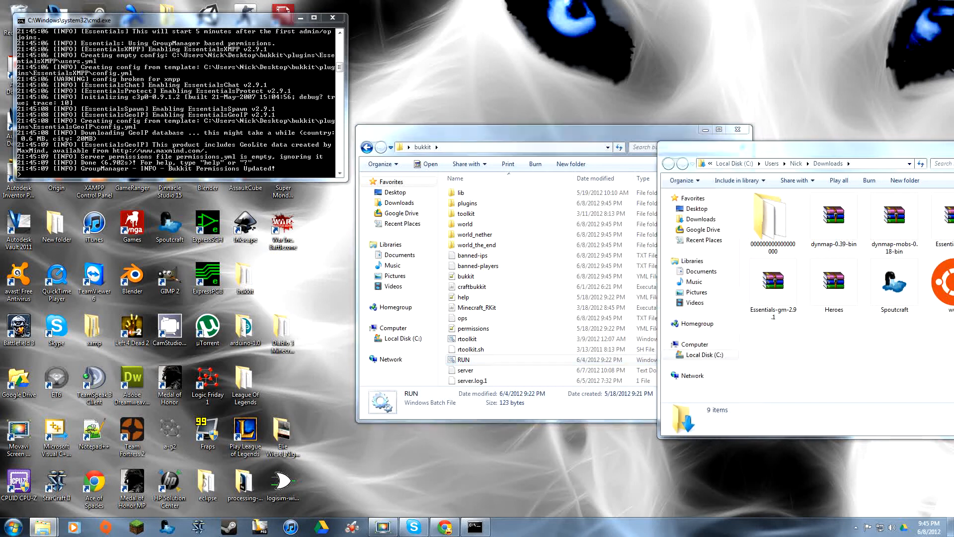
Restart the server by entering the stop command in its console.
left_click(91, 103)
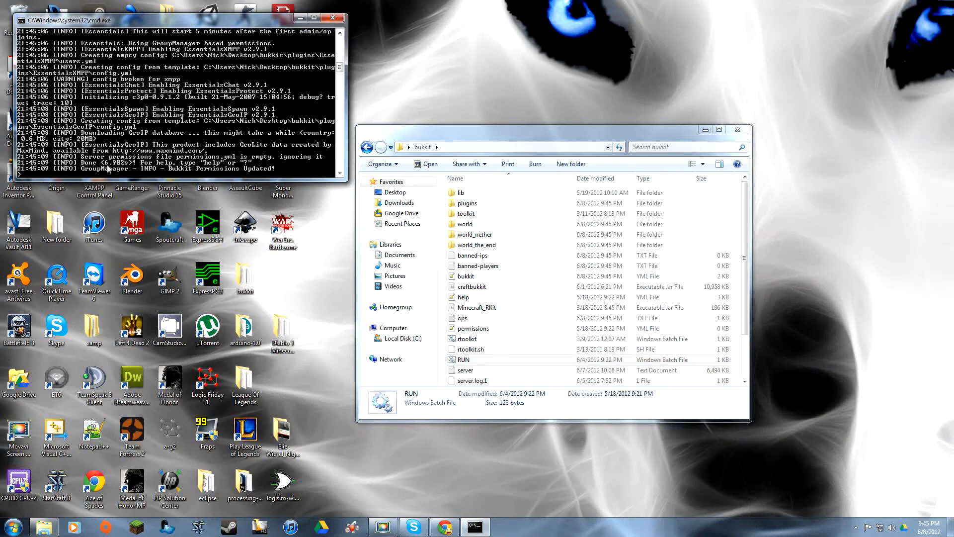
type("stop")
key("Return")
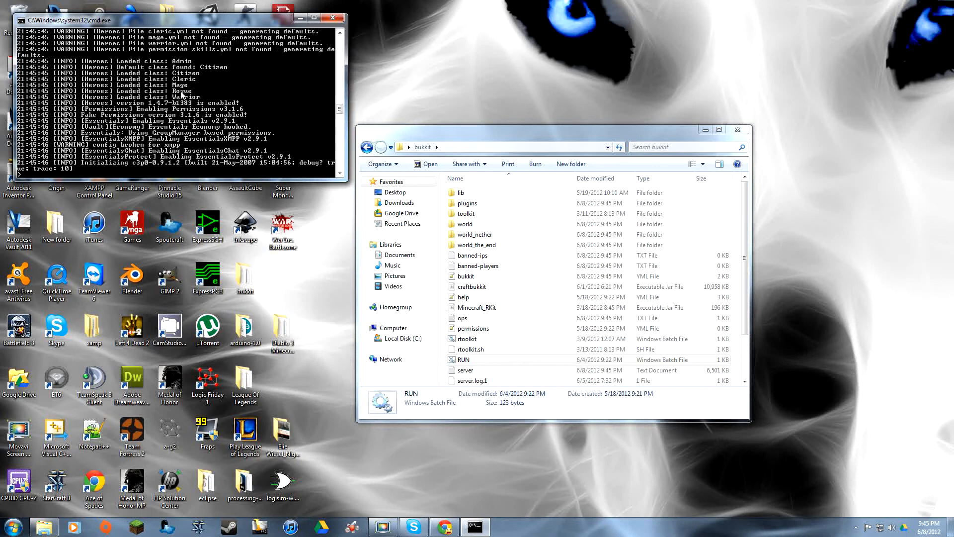
Open config.yml and globalgroups.yml from the plugins' GroupManager folder in Notepad++.
double_click(469, 204)
double_click(492, 225)
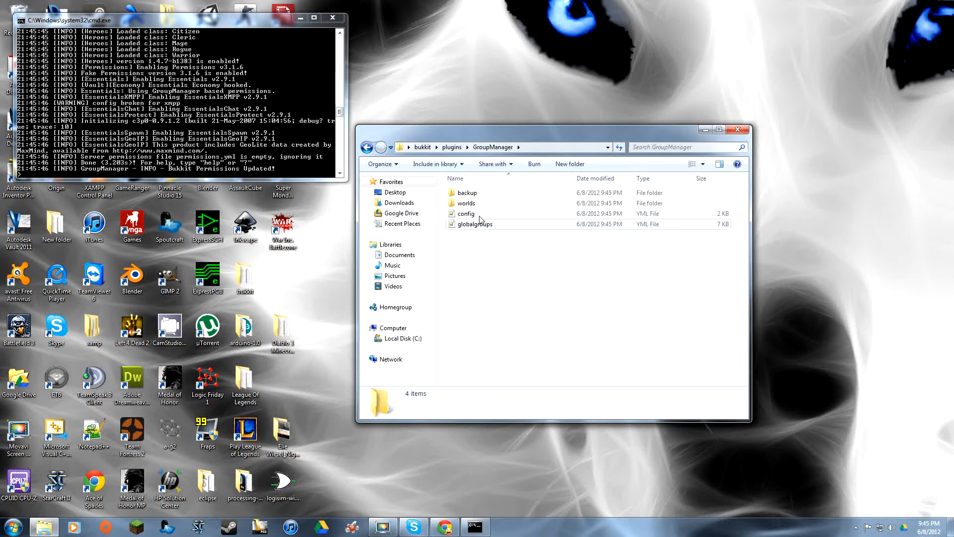
left_click_drag(467, 242, 462, 219)
right_click(463, 218)
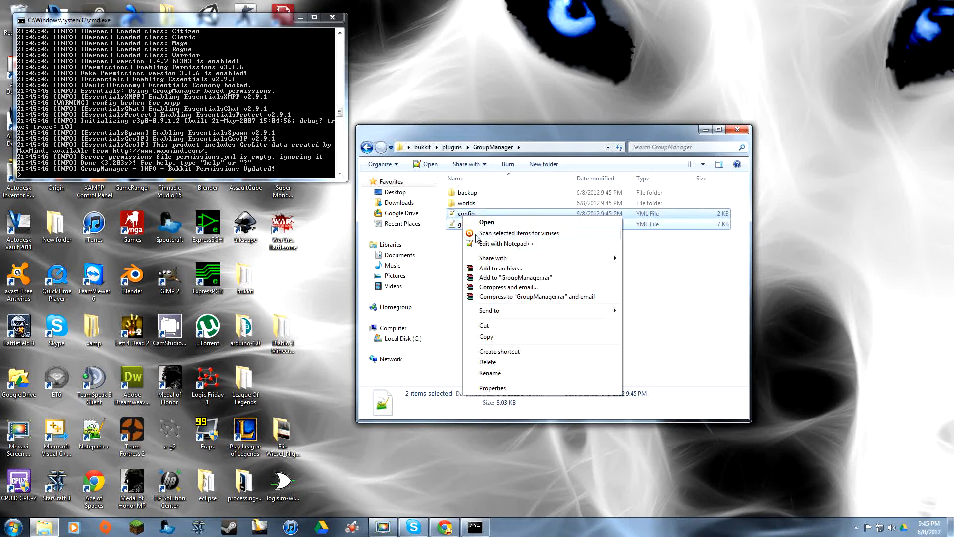
left_click(497, 244)
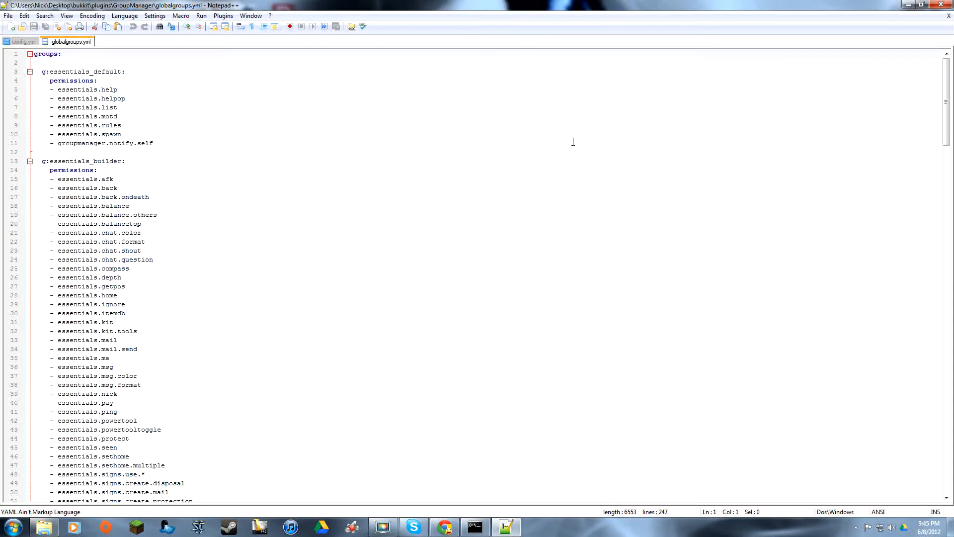
Minimize Notepad++, go to GroupManager's worlds\world folder, and open groups.yml and users.yml in Notepad++.
left_click(908, 5)
double_click(480, 204)
left_click(468, 197)
double_click(468, 197)
left_click_drag(468, 230, 464, 199)
right_click(463, 198)
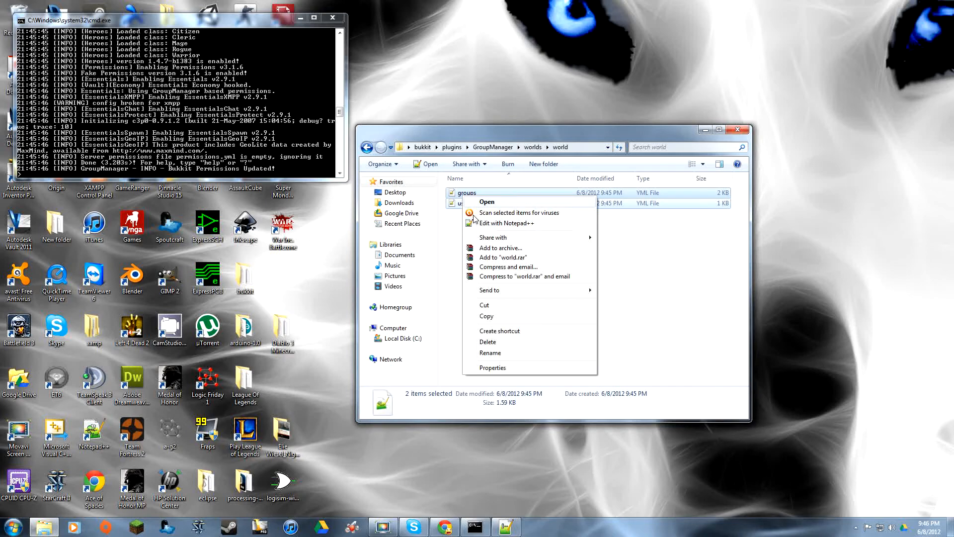
left_click(501, 223)
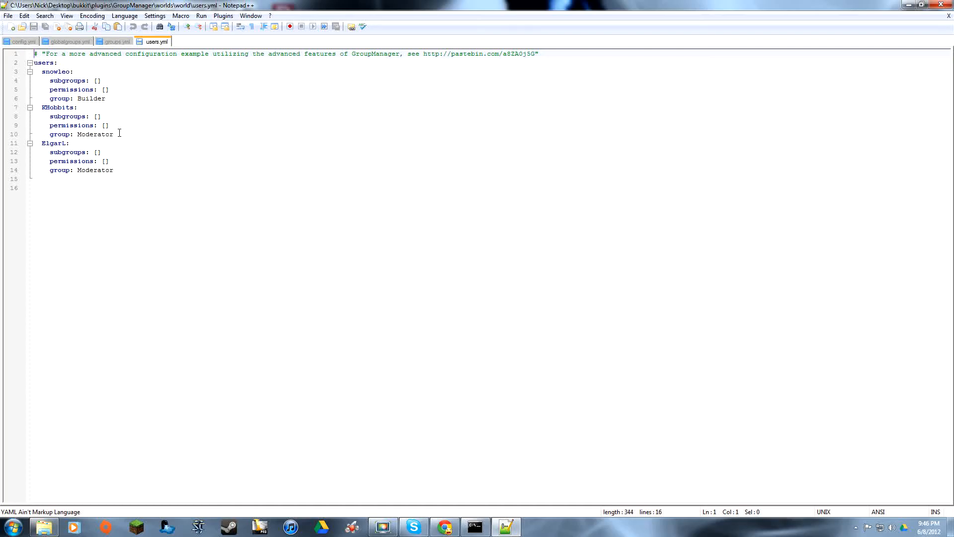
Look through the group definitions in groups.yml from start to end.
left_click(115, 42)
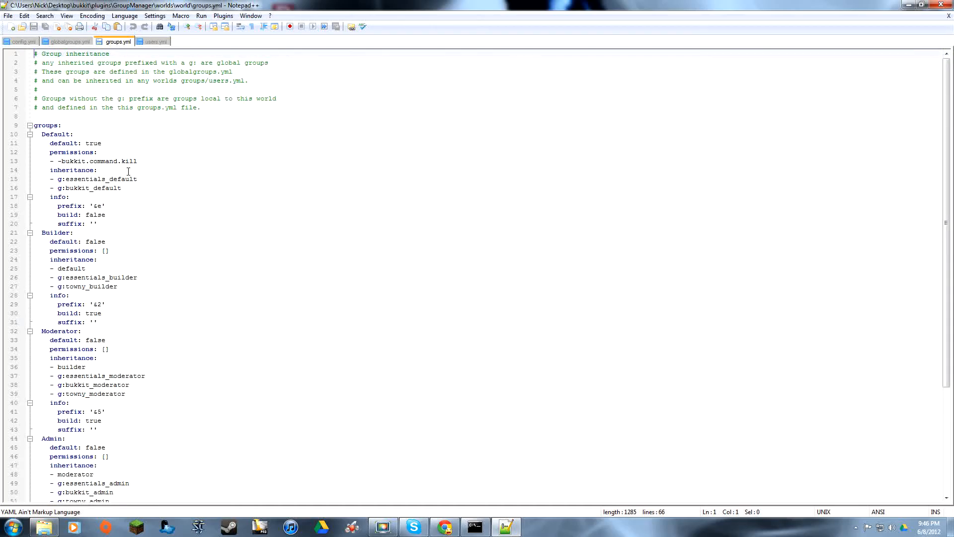
scroll(129, 173, "down", 5)
scroll(134, 185, "up", 5)
Look through the Essentials, Bukkit and Towny permission groups in globalgroups.yml.
left_click(76, 42)
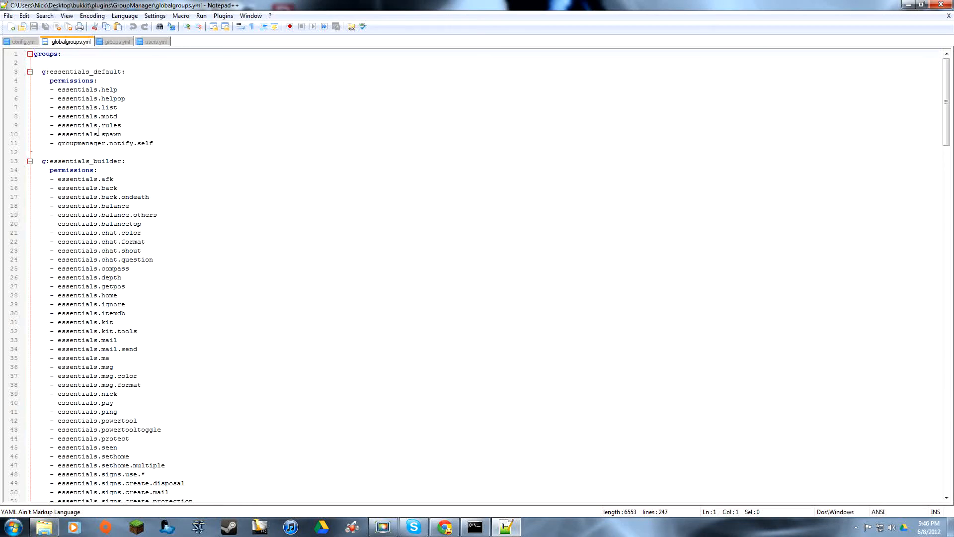
scroll(129, 139, "down", 5)
scroll(152, 152, "down", 20)
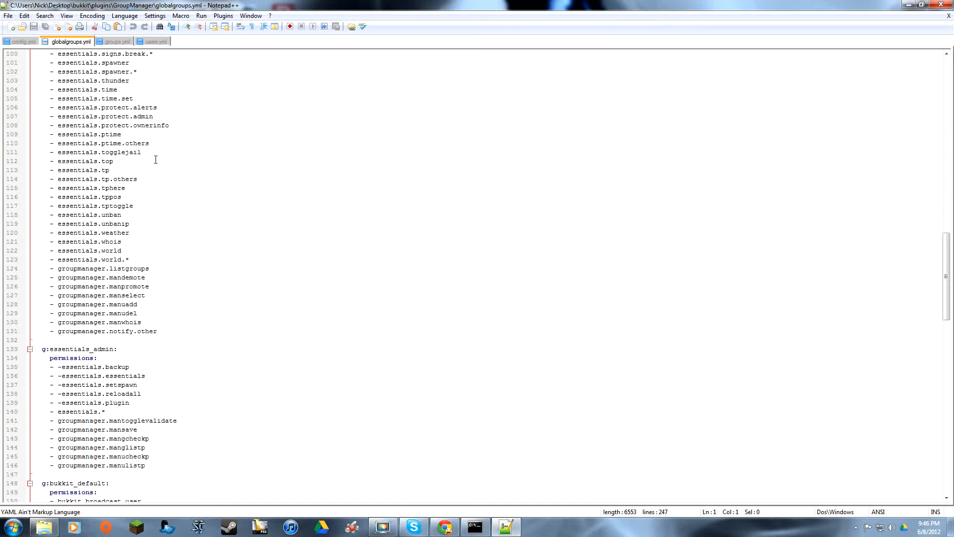
scroll(157, 145, "down", 9)
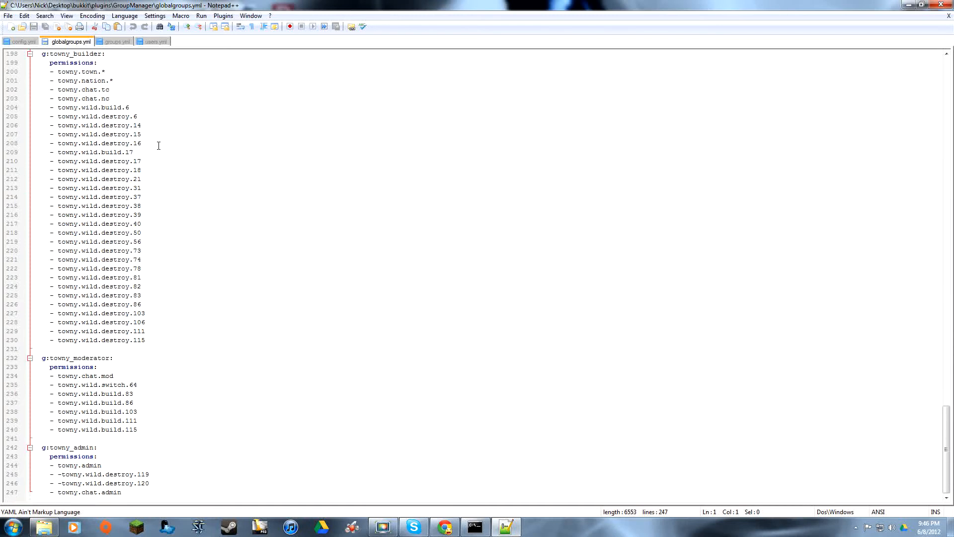
scroll(154, 145, "up", 16)
scroll(145, 145, "down", 15)
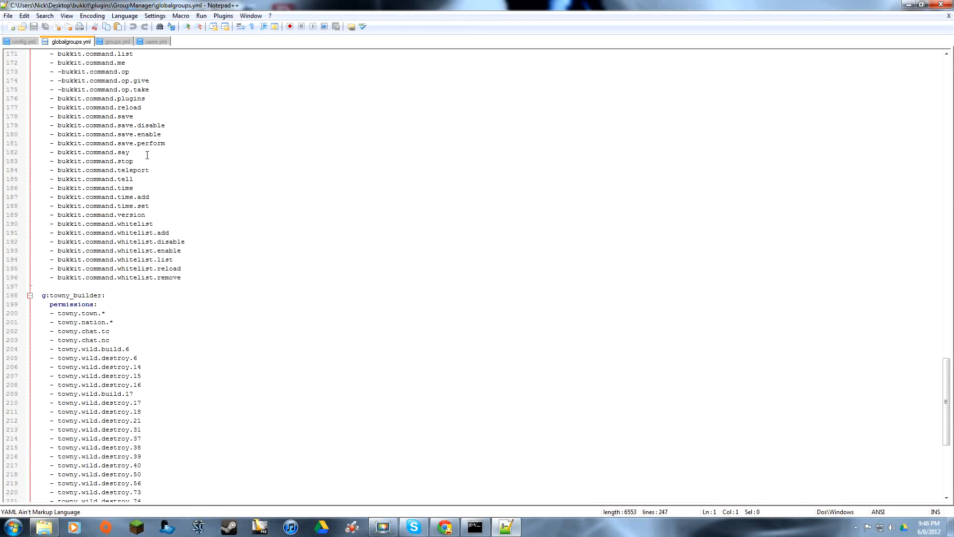
scroll(39, 182, "down", 1)
scroll(107, 328, "up", 19)
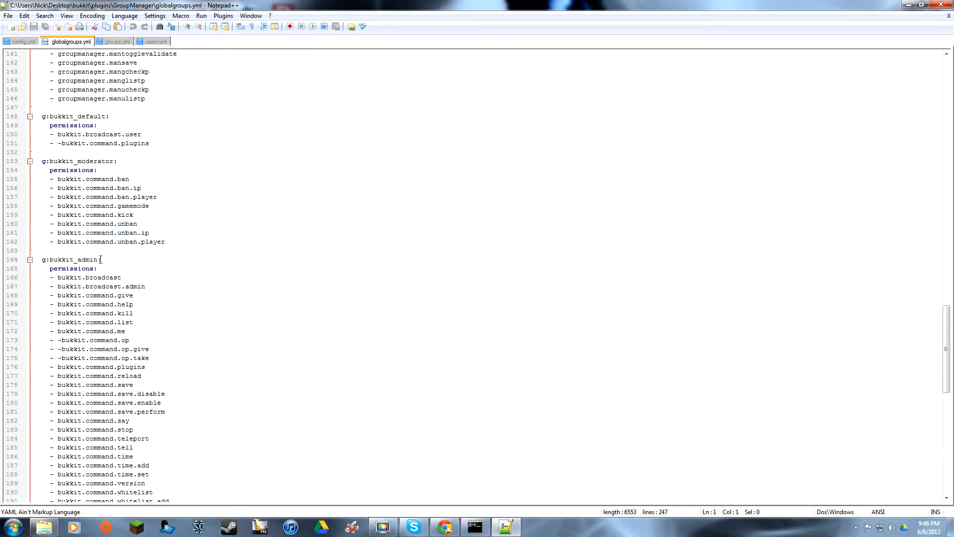
scroll(90, 284, "up", 2)
scroll(57, 286, "up", 1)
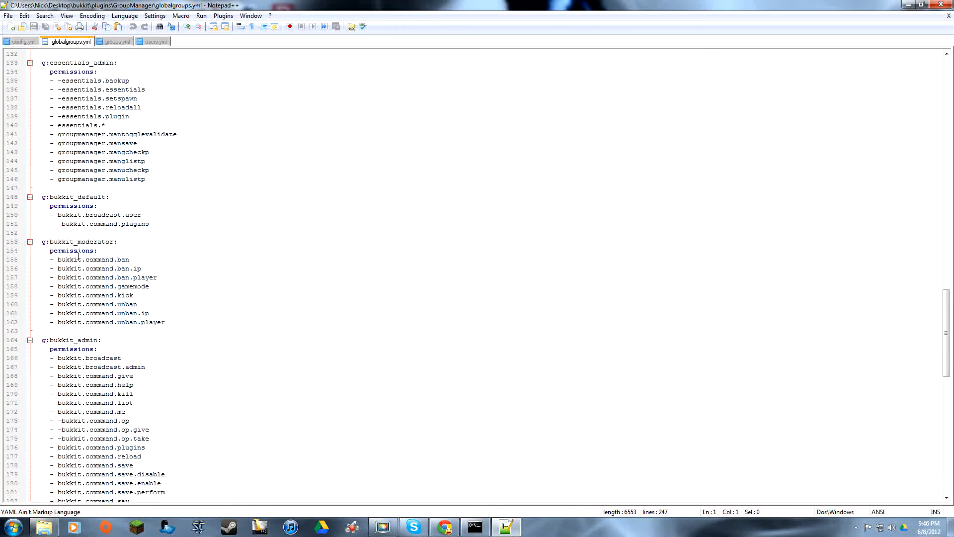
Examine the bukkit_default, essentials_admin and essentials_builder groups in globalgroups.yml.
left_click(107, 198)
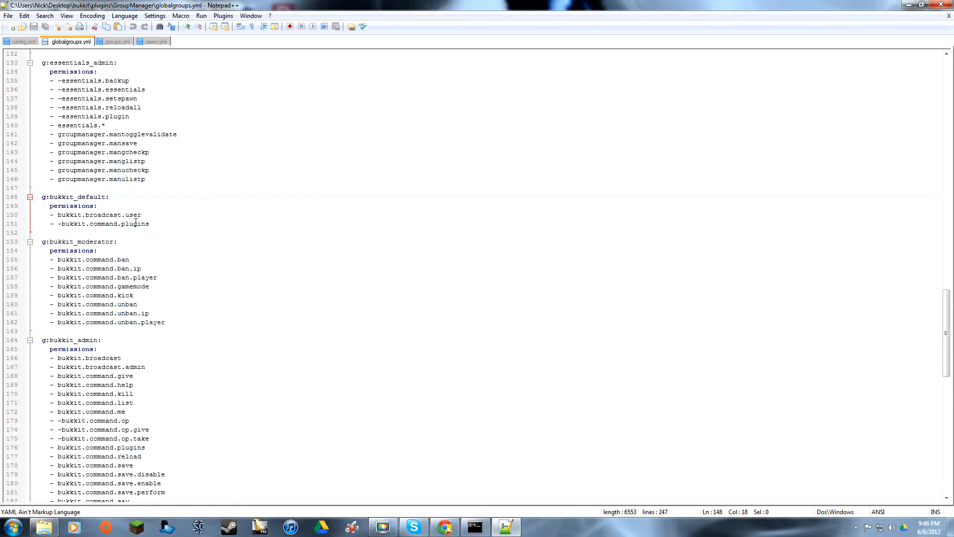
scroll(115, 181, "up", 4)
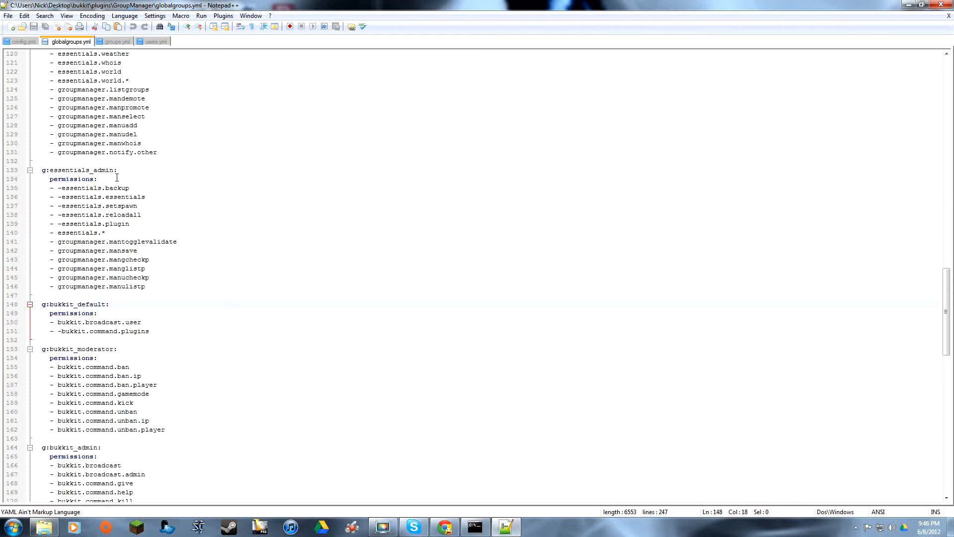
left_click_drag(119, 171, 86, 170)
scroll(87, 171, "up", 20)
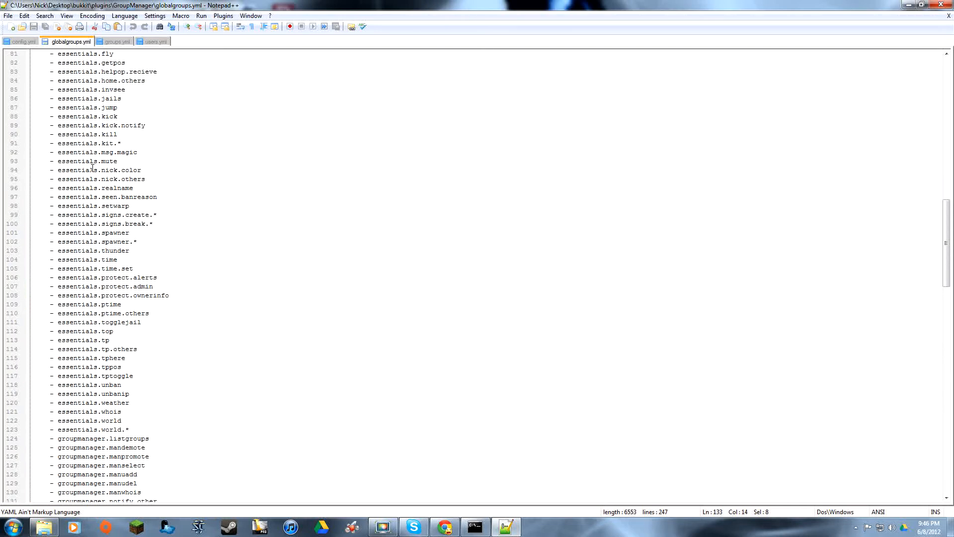
left_click(120, 196)
scroll(146, 193, "up", 17)
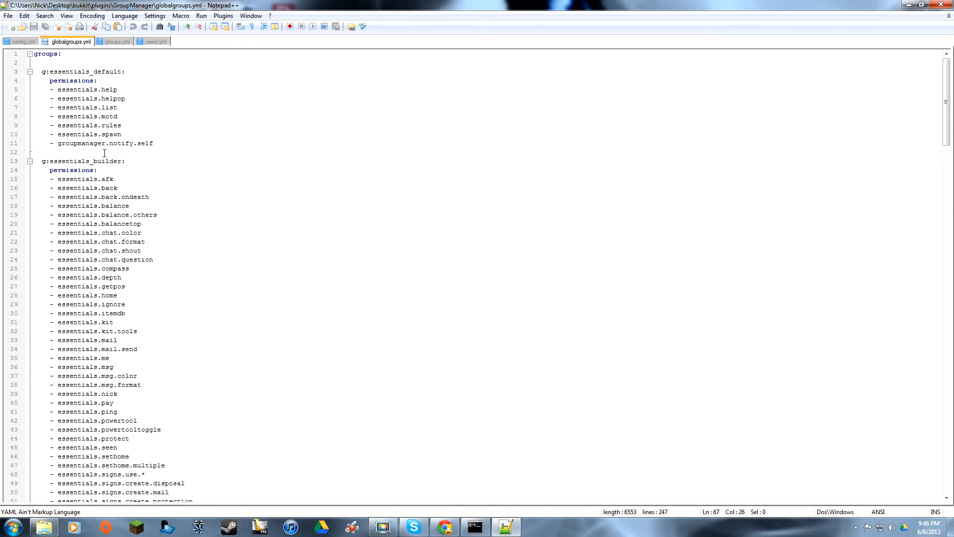
left_click(50, 162)
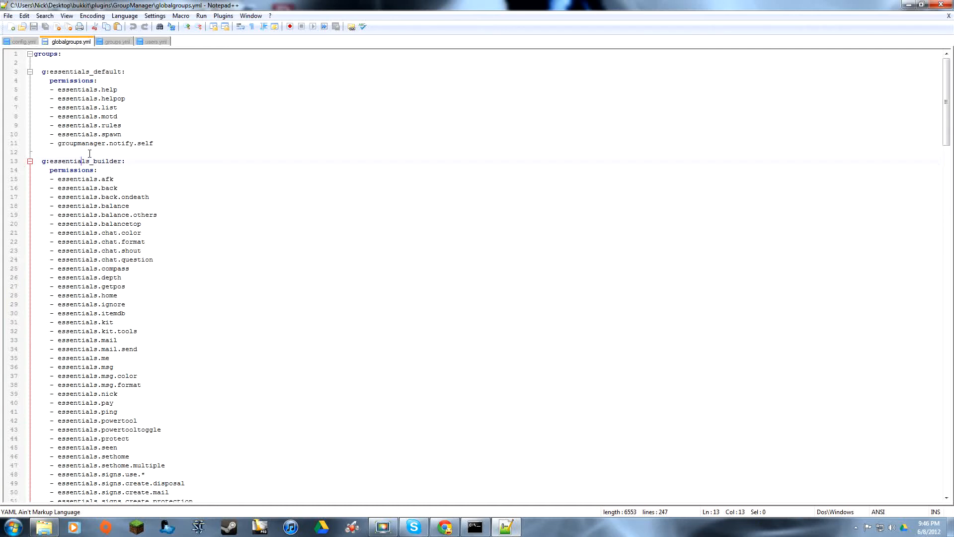
Examine the Default group's inheritance entries and the Builder group's default setting in groups.yml.
left_click(115, 41)
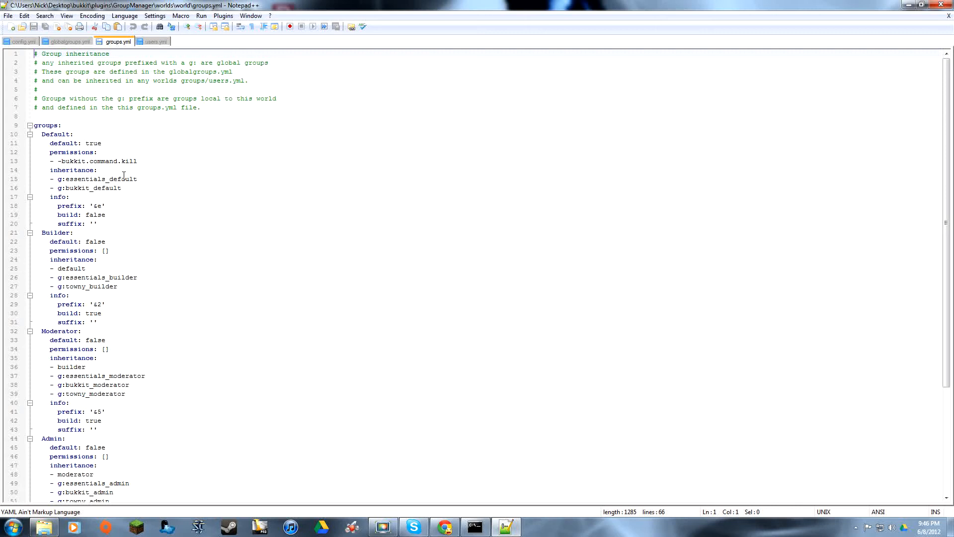
left_click_drag(130, 188, 2, 178)
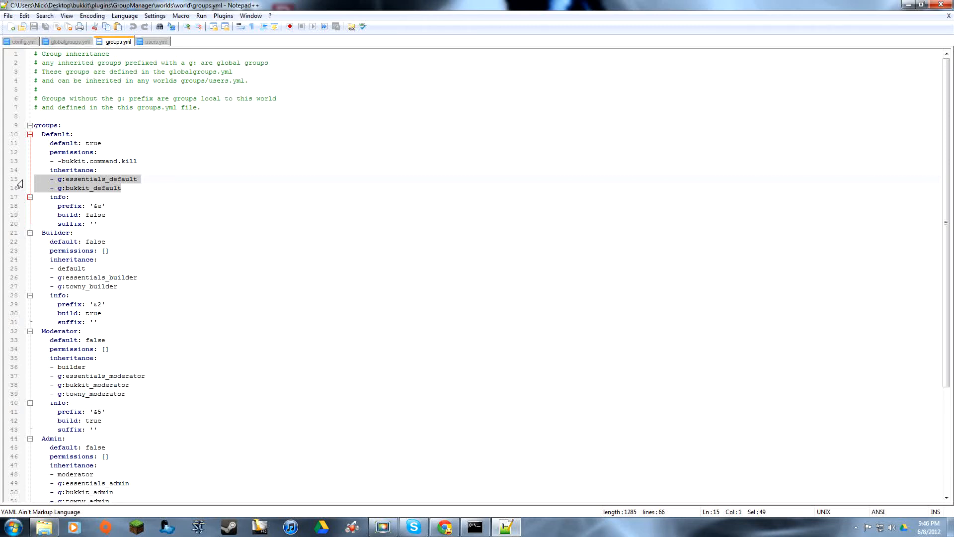
left_click(85, 241)
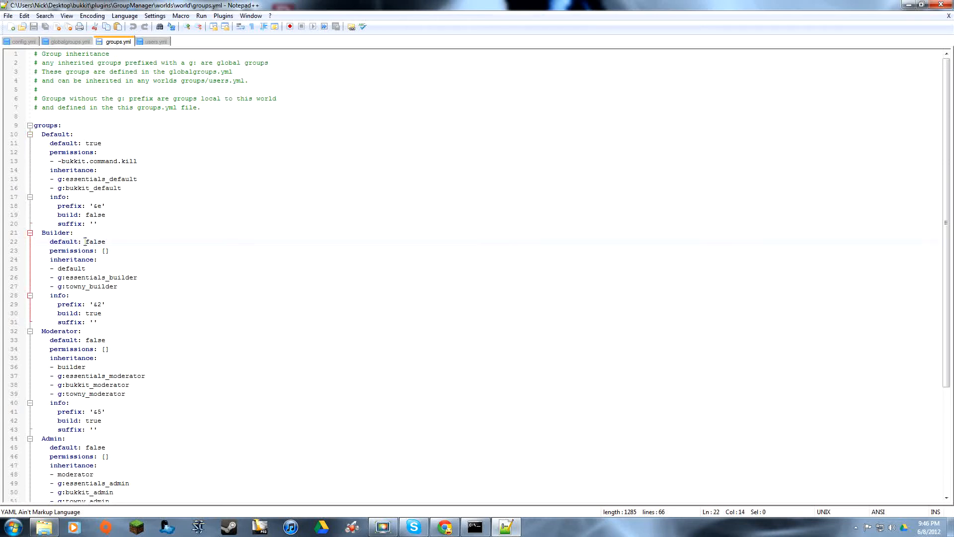
Set the Default group's prefix in groups.yml to '&e[Default]'.
scroll(133, 278, "down", 1)
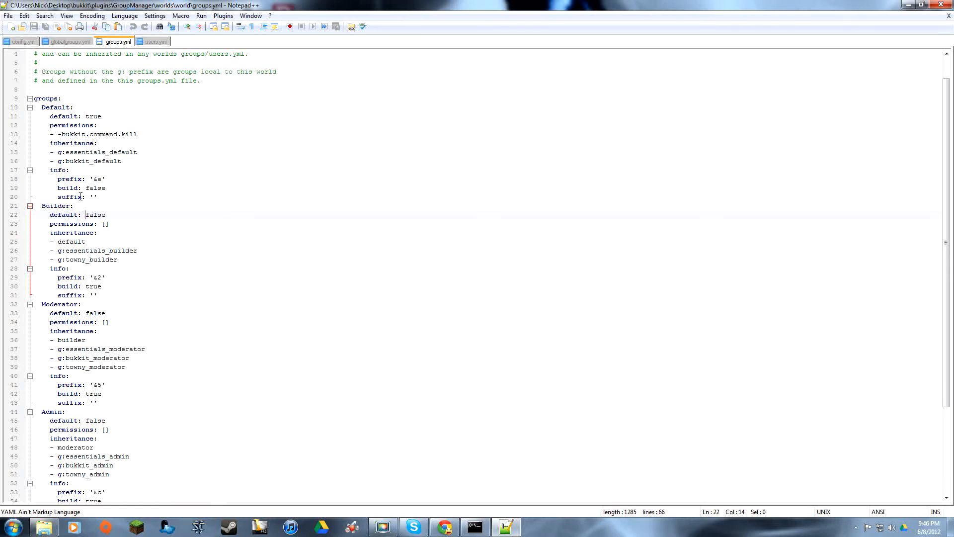
left_click(101, 180)
type("(")
type("[")
type("Defa")
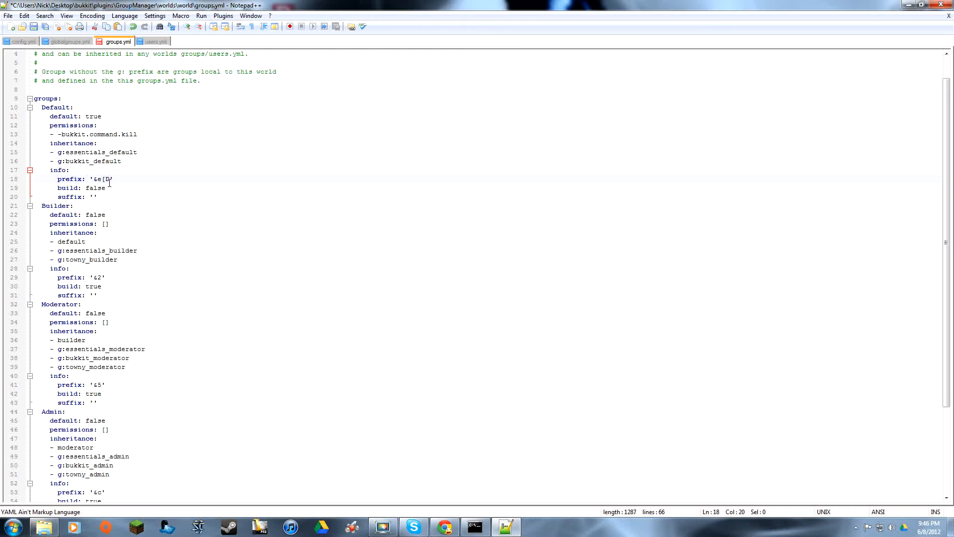
type("ult")
Set the Default group's build option to true.
key("Down")
key("BackSpace")
key("BackSpace")
key("BackSpace")
key("BackSpace")
key("BackSpace")
type("truw")
Delete the g:essentials_default and g:bukkit_default entries from the Default group's inheritance.
left_click_drag(122, 161, 2, 158)
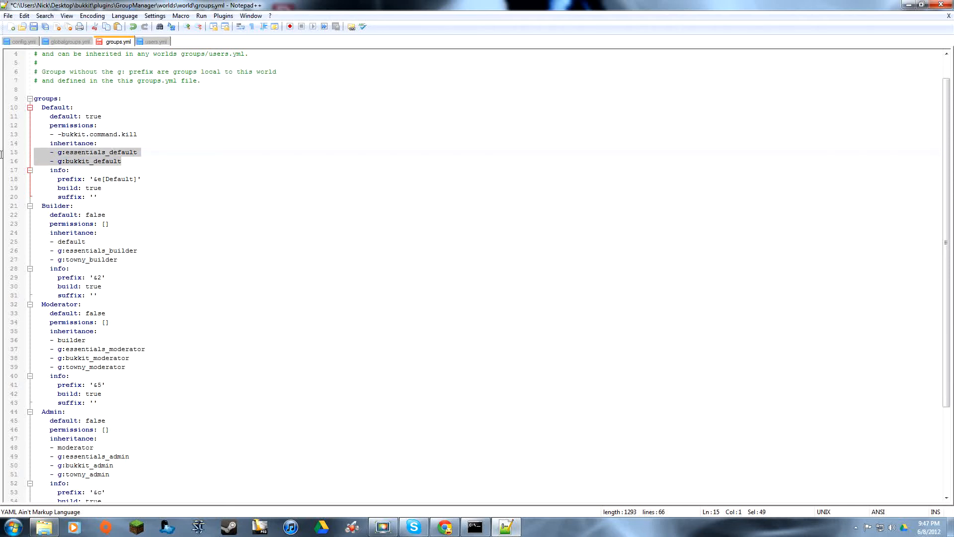
key("BackSpace")
key("BackSpace")
left_click_drag(151, 134, 9, 140)
key("shift+Up")
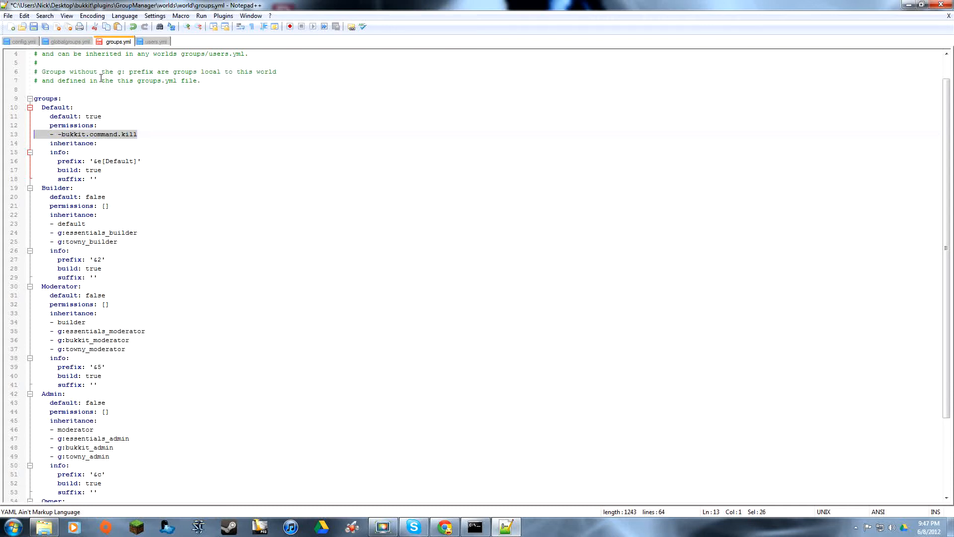
key("Delete")
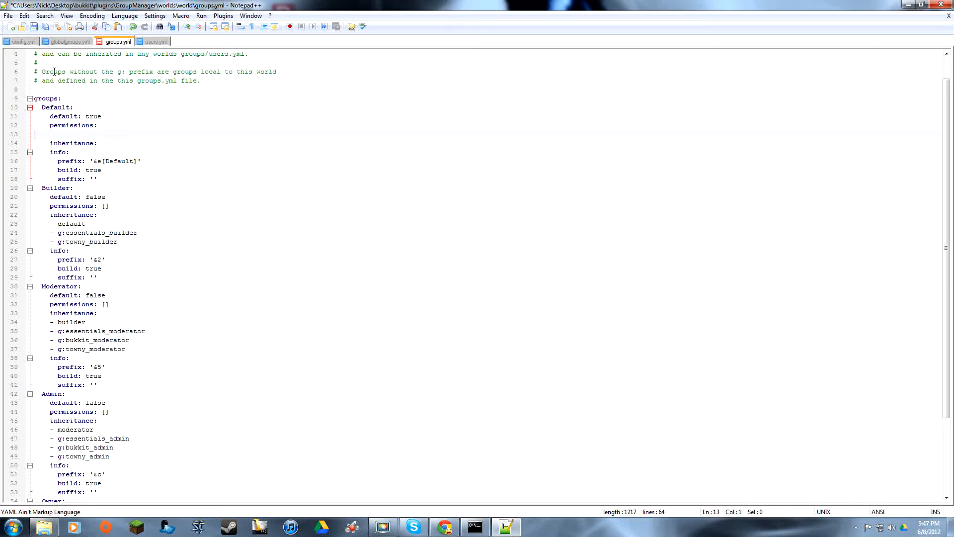
type("www.mlgpro.com")
key("ctrl+z")
key("ctrl+z")
Copy the g:essentials_default permissions from globalgroups.yml into the Default group's permissions in groups.yml, below -bukkit.command.kill.
key("Return")
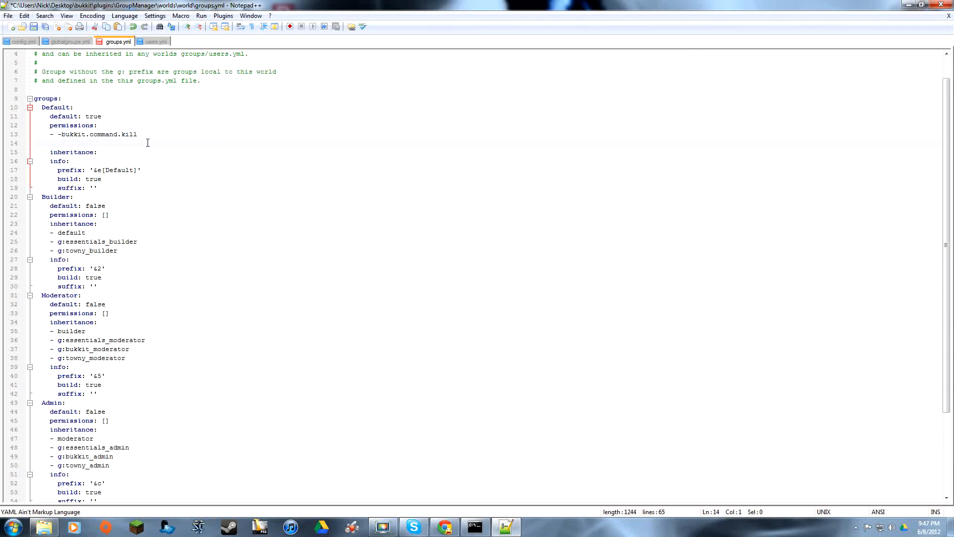
left_click(66, 41)
left_click_drag(154, 143, 2, 91)
key("ctrl+c")
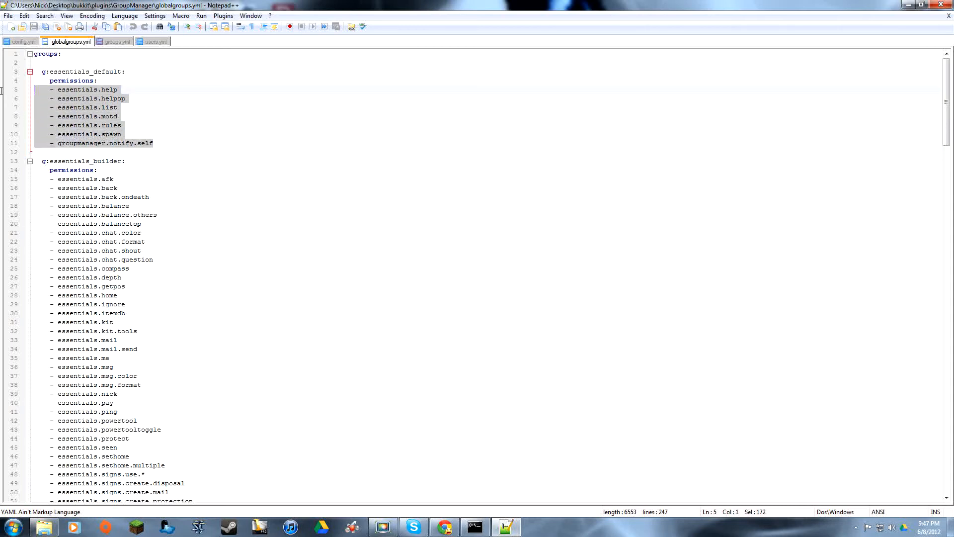
left_click(109, 43)
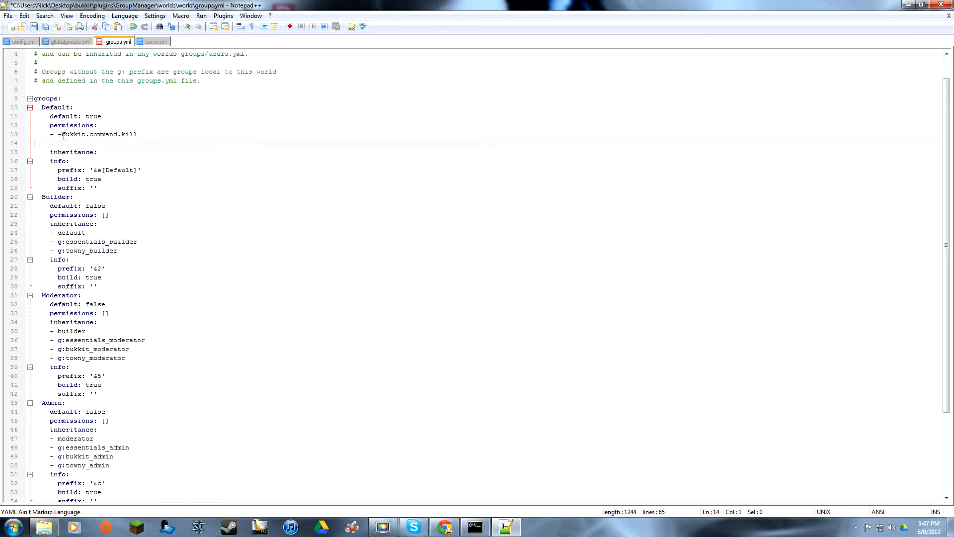
key("ctrl+v")
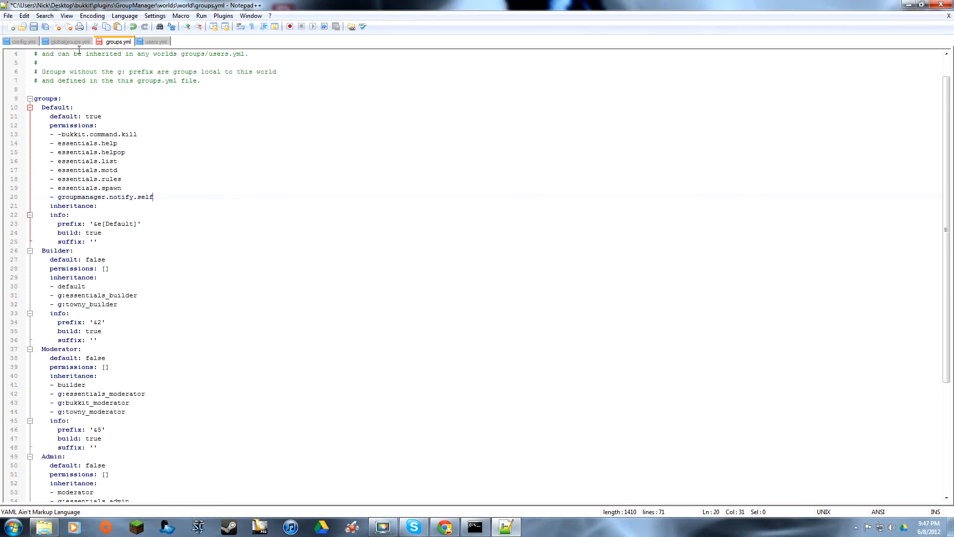
Copy all g:essentials_builder permissions from globalgroups.yml into the Default group's permissions in groups.yml, below groupmanager.notify.self.
left_click(69, 41)
left_click(50, 152)
scroll(120, 94, "down", 8)
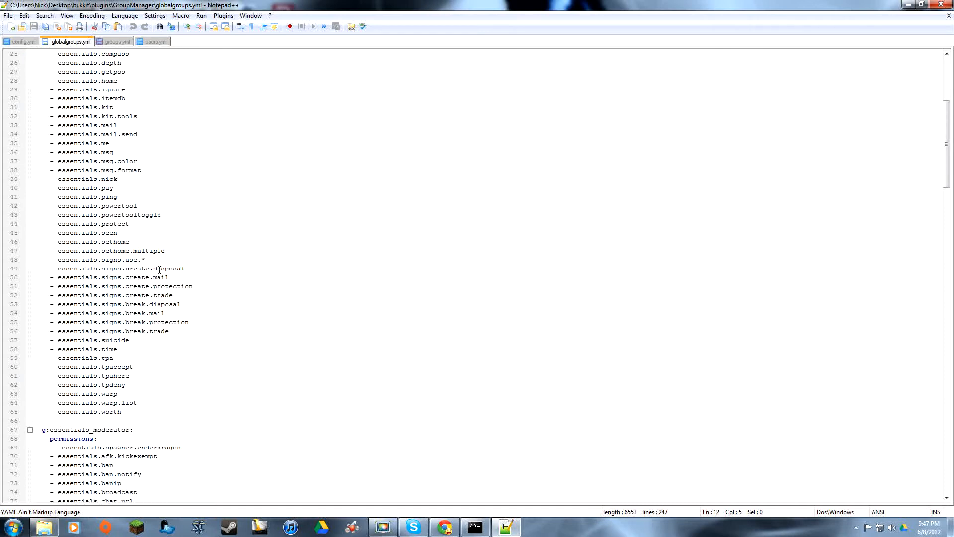
left_click_drag(123, 412, 7, 183)
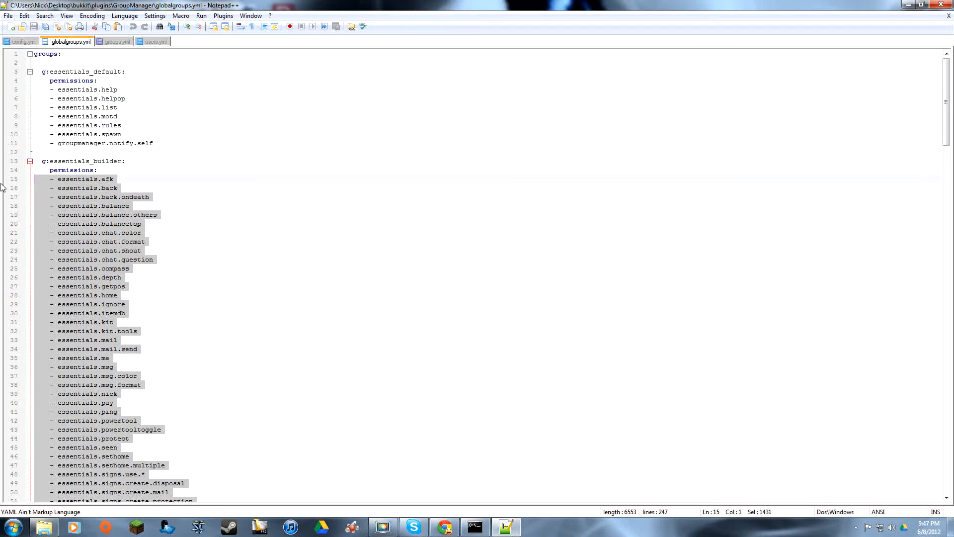
left_click(117, 42)
key("Return")
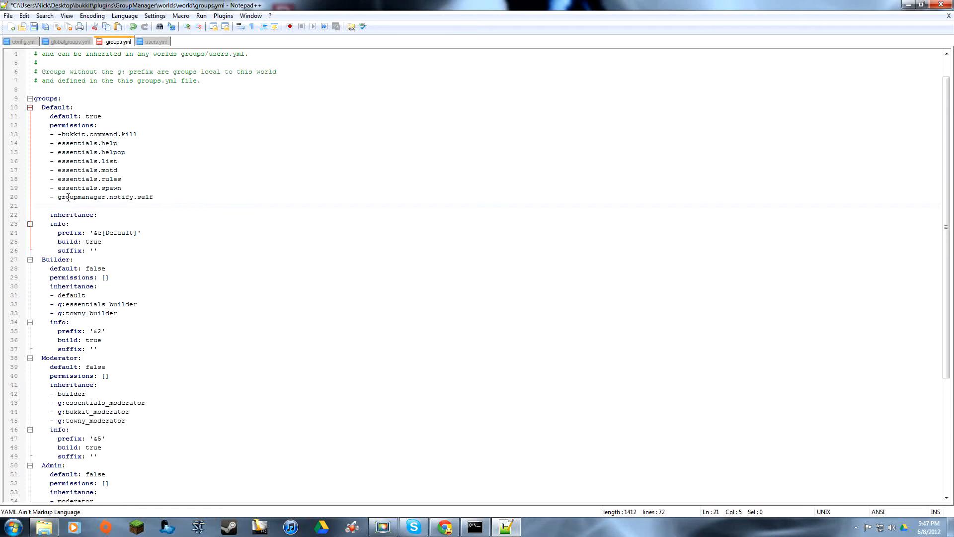
key("ctrl+v")
Remove essentials.warp, essentials.warp.list, essentials.worth and all essentials.signs entries from the Default group's permissions.
scroll(90, 257, "down", 3)
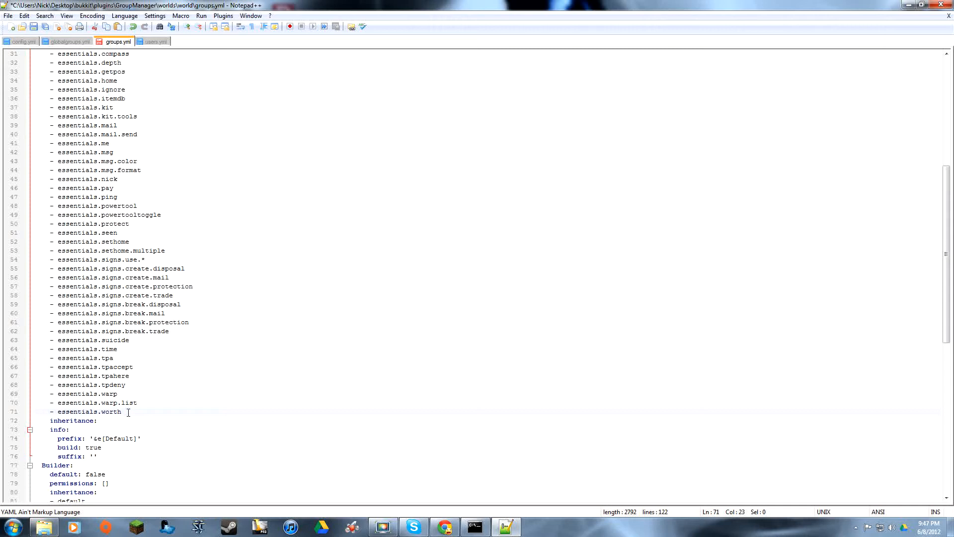
left_click_drag(127, 411, 4, 395)
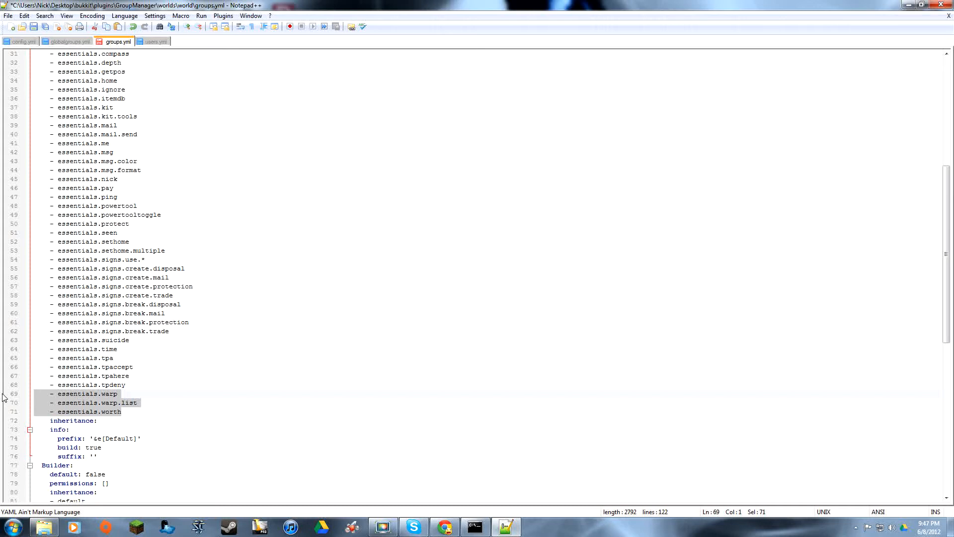
key("BackSpace")
key("BackSpace")
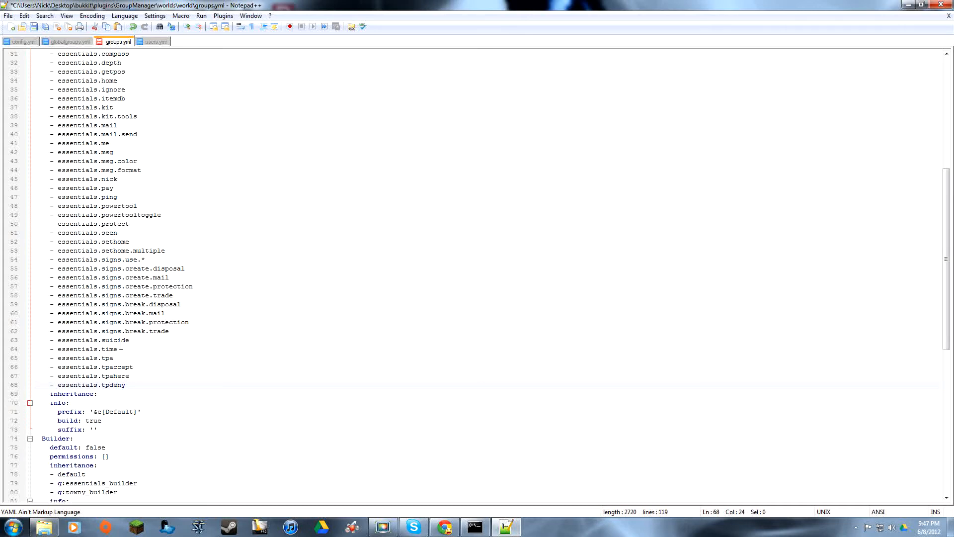
left_click_drag(170, 331, 2, 261)
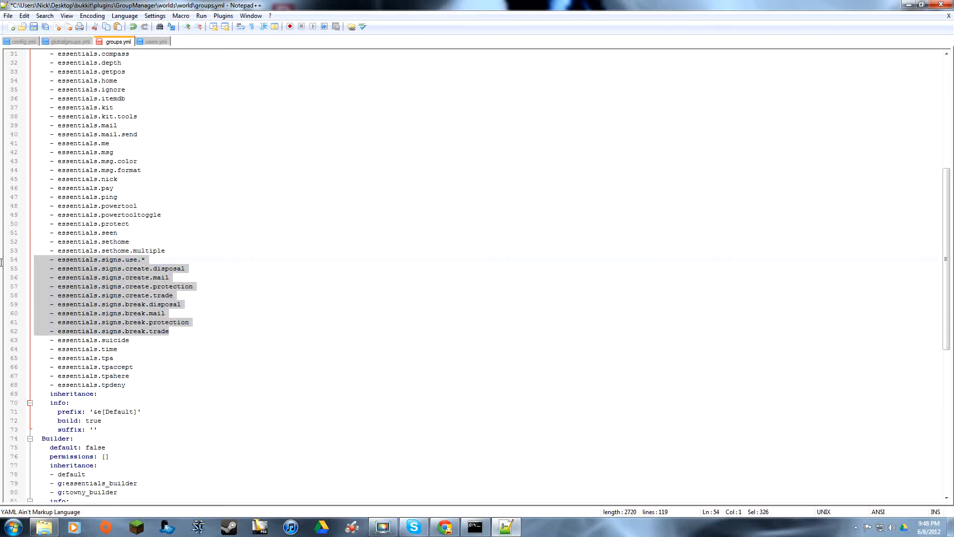
key("Delete")
key("Delete")
Remove the essentials.protect entry from the Default group's permissions.
left_click_drag(170, 251, 1, 245)
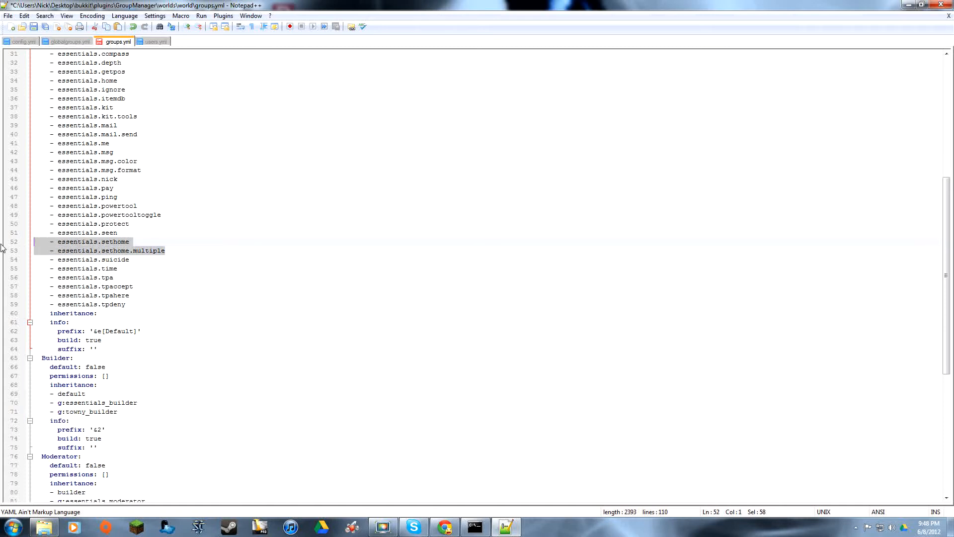
left_click(58, 242)
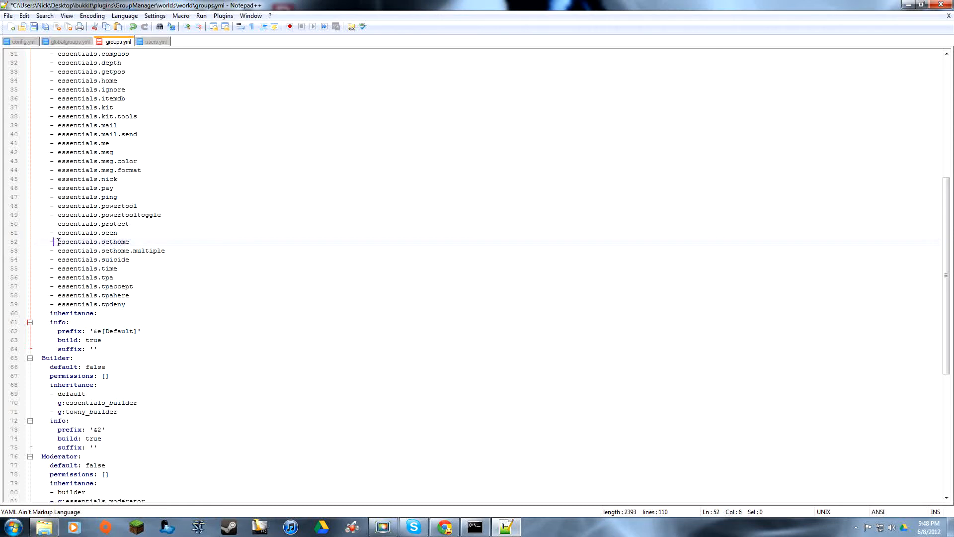
left_click(96, 251)
left_click(120, 233)
left_click(139, 224)
key("shift+Home")
key("shift+Home")
key("BackSpace")
key("BackSpace")
Remove essentials.nick, essentials.pay, essentials.ping, essentials.powertool and essentials.powertooltoggle from the Default group's permissions.
left_click_drag(169, 216, 2, 174)
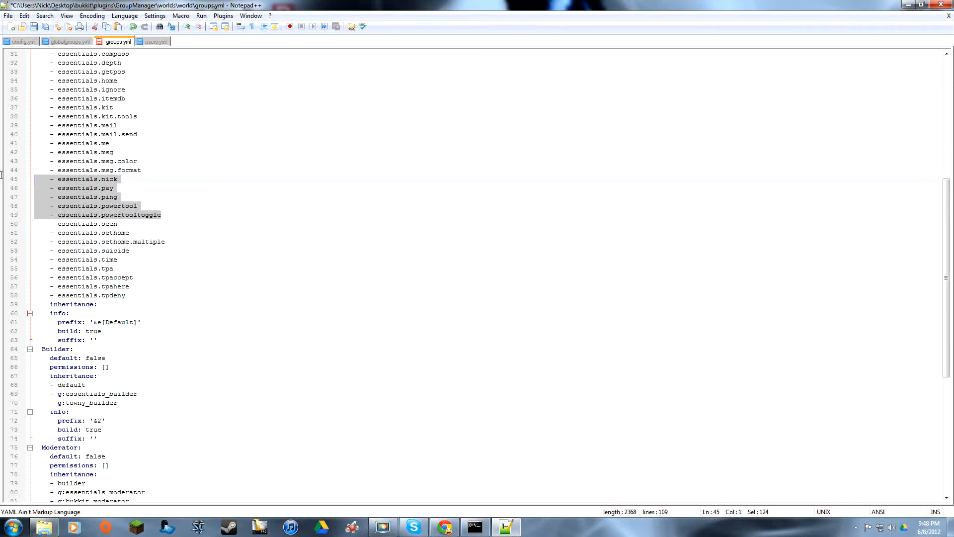
key("BackSpace")
key("BackSpace")
Examine the Default group's permissions from essentials.itemdb back up to essentials.help for entries to remove.
scroll(108, 194, "up", 2)
scroll(120, 187, "up", 1)
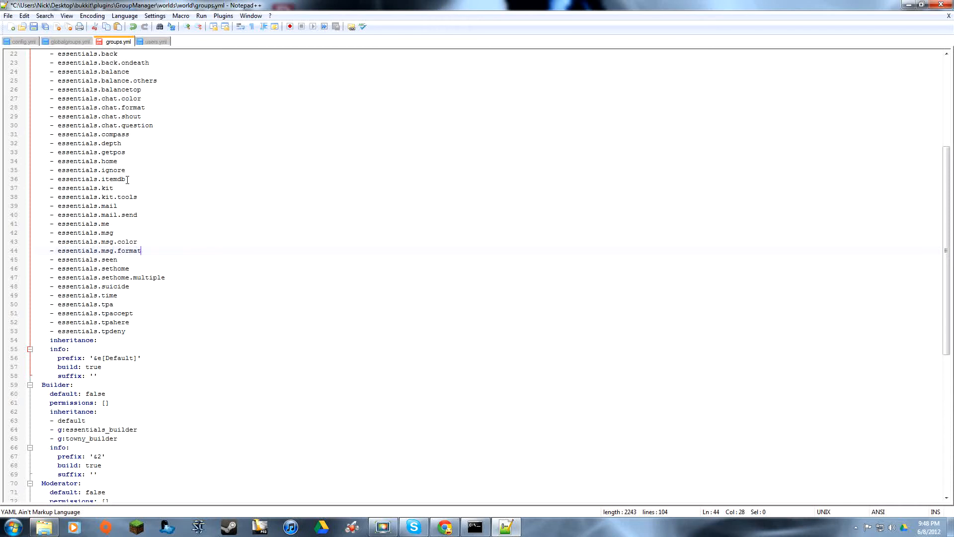
left_click_drag(125, 179, 1, 180)
left_click(114, 170)
left_click(114, 152)
left_click(143, 132)
scroll(147, 128, "up", 5)
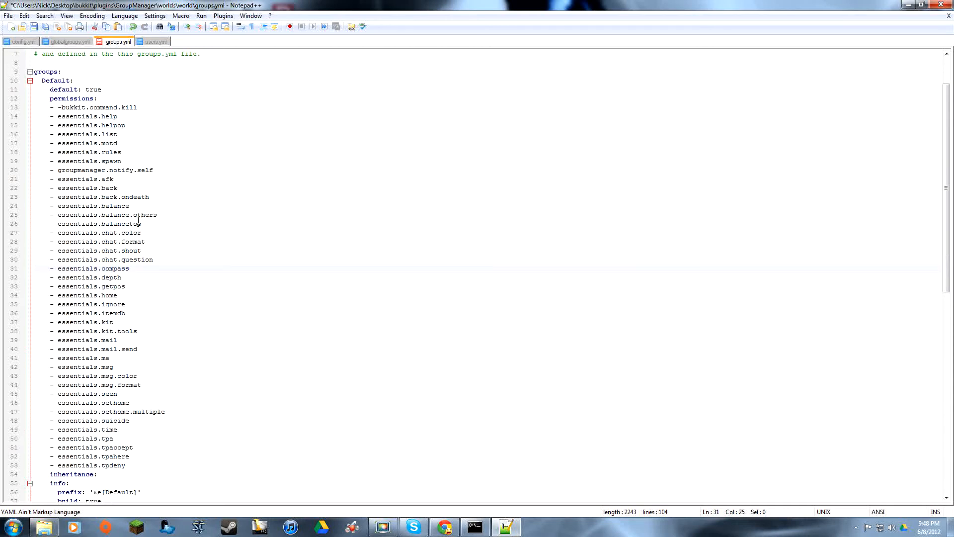
left_click(112, 118)
left_click(109, 143)
Remove essentials.back, essentials.back.ondeath, essentials.balance, essentials.balance.others and essentials.balancetop from the Default group's permissions.
left_click(113, 179)
key("Down")
key("shift+Home")
key("shift+Home")
key("shift+Up")
key("BackSpace")
key("BackSpace")
left_click_drag(143, 206, 1, 192)
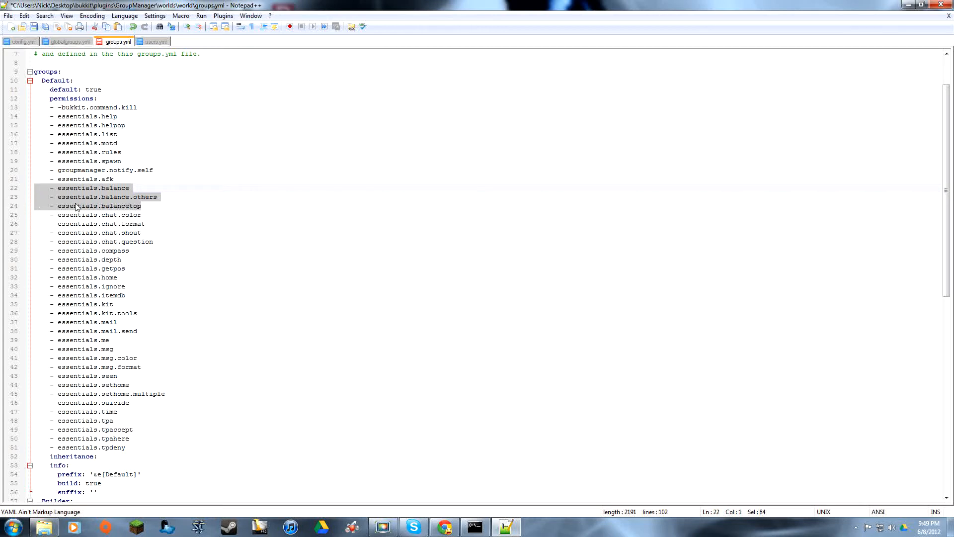
key("Delete")
key("BackSpace")
Review the Default group's remaining permissions, including the two essentials.sethome entries.
scroll(100, 228, "down", 6)
scroll(149, 252, "up", 5)
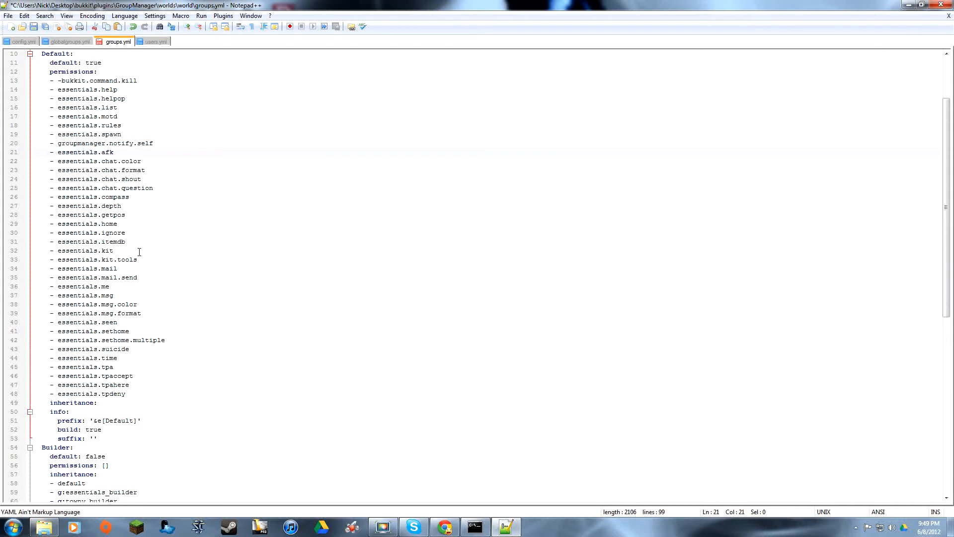
scroll(61, 292, "up", 2)
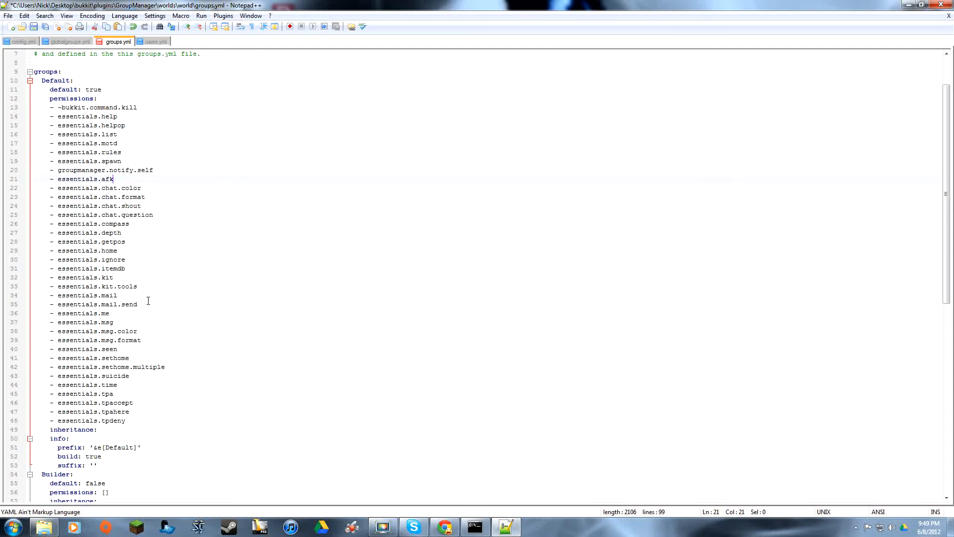
left_click_drag(168, 366, 2, 363)
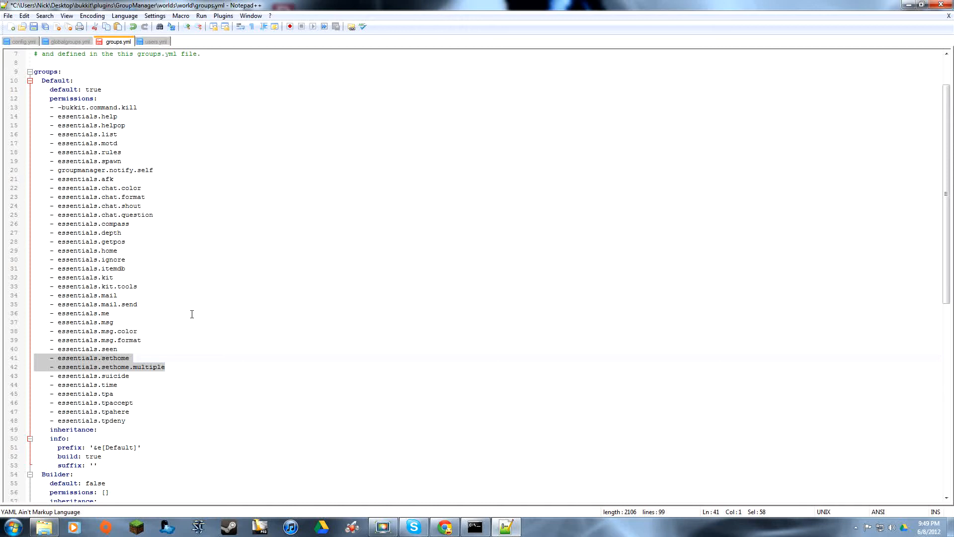
Delete all the sample user entries from users.yml and save the file.
left_click(152, 44)
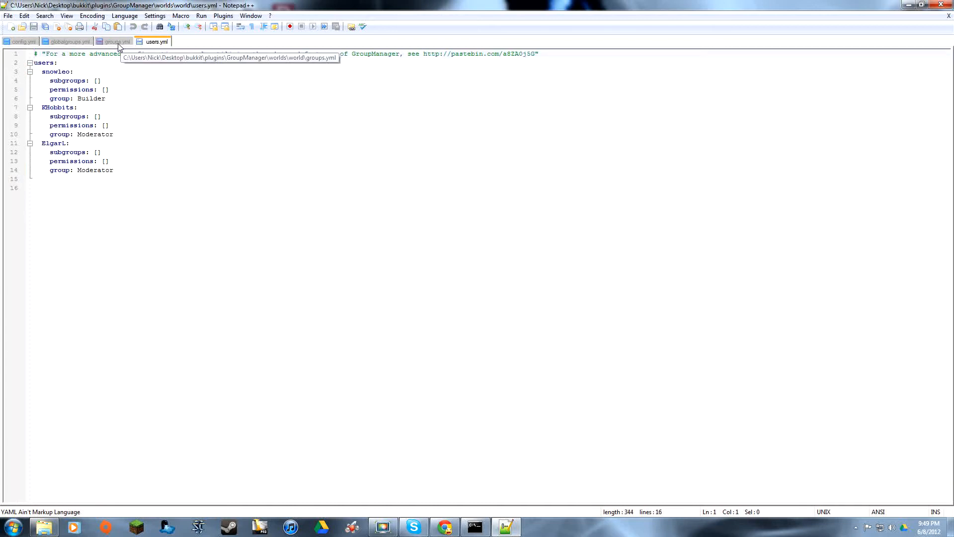
left_click_drag(121, 172, 2, 69)
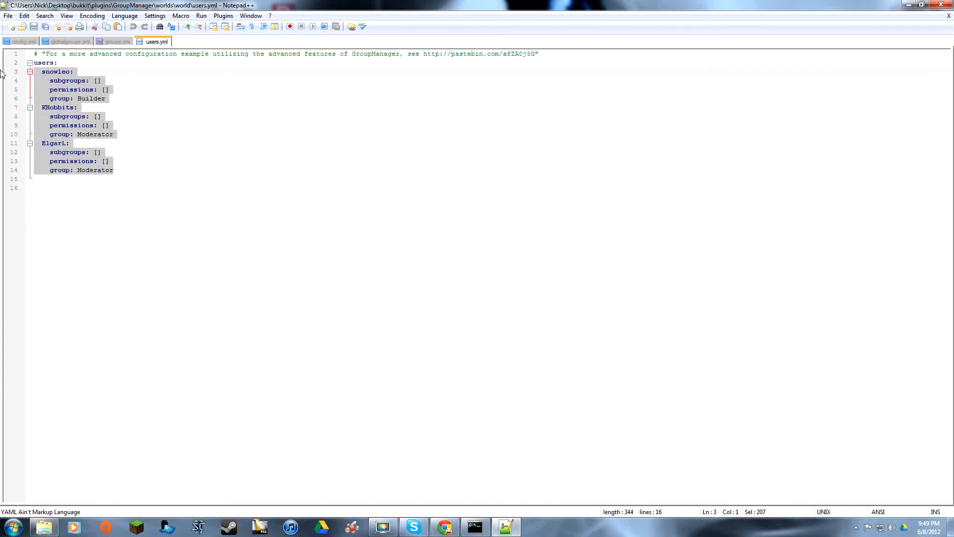
key("Delete")
key("Return")
left_click(43, 27)
Look through the permission groups in globalgroups.yml and examine the g:bukkit_default entries, including -bukkit.command.plugins.
left_click(114, 42)
scroll(103, 165, "down", 1)
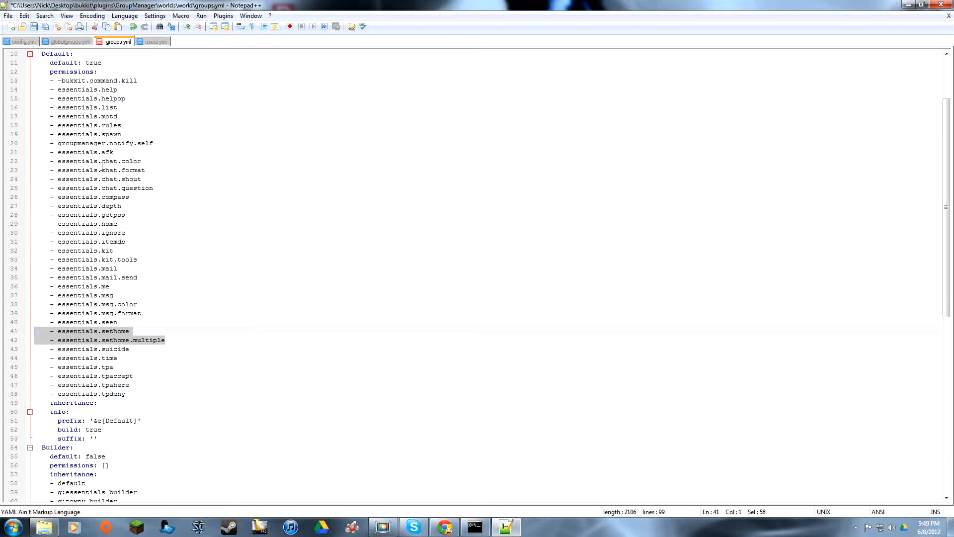
scroll(106, 203, "up", 3)
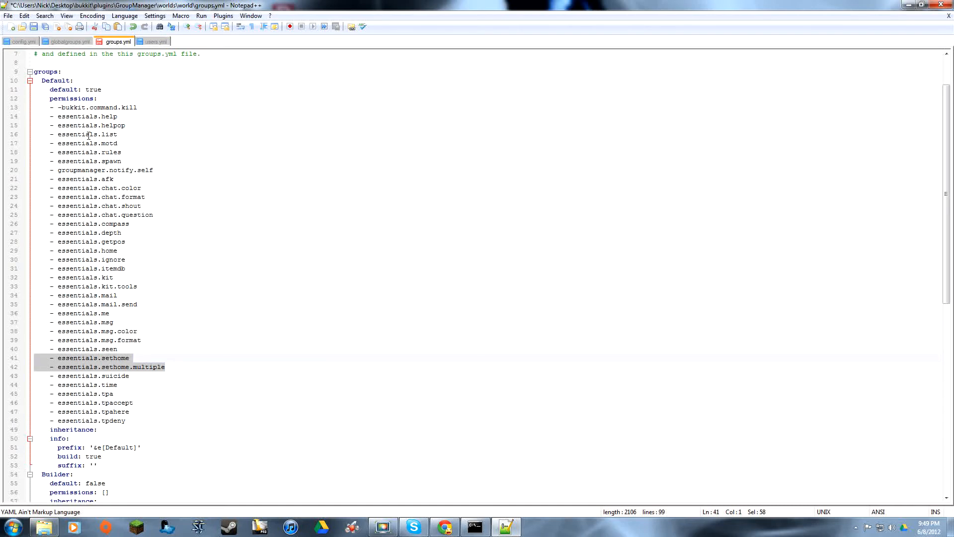
left_click(69, 42)
left_click(121, 114)
scroll(129, 127, "down", 15)
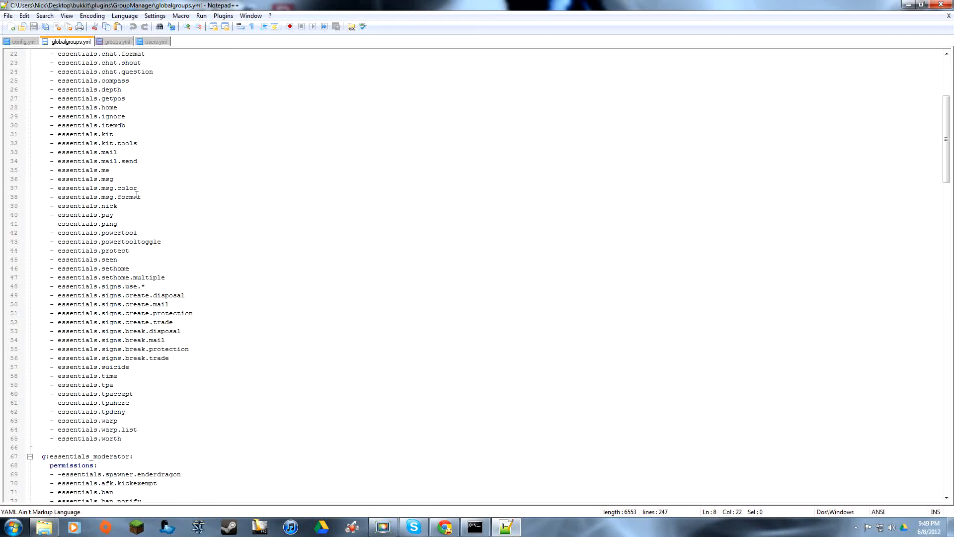
scroll(129, 127, "up", 11)
scroll(120, 222, "up", 4)
scroll(120, 221, "down", 15)
scroll(120, 222, "down", 20)
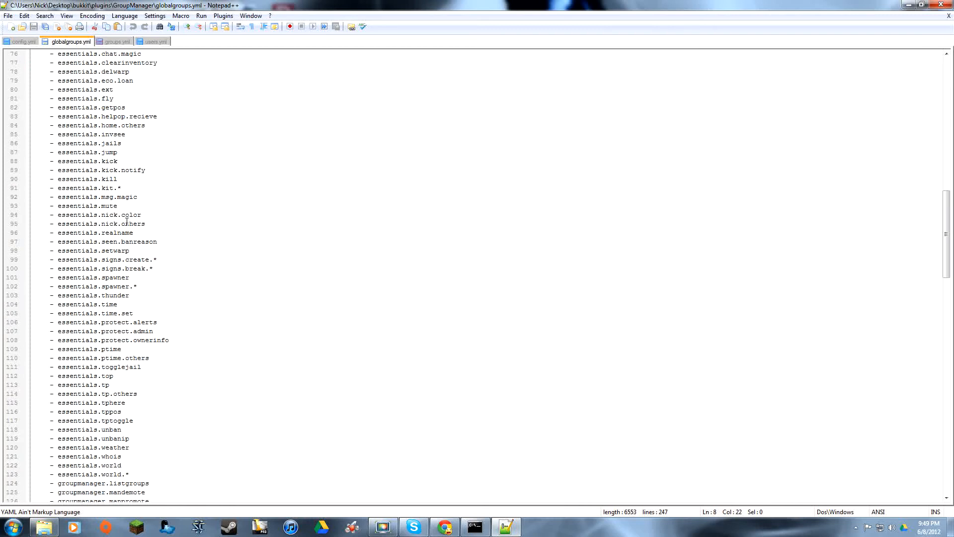
scroll(135, 220, "down", 1)
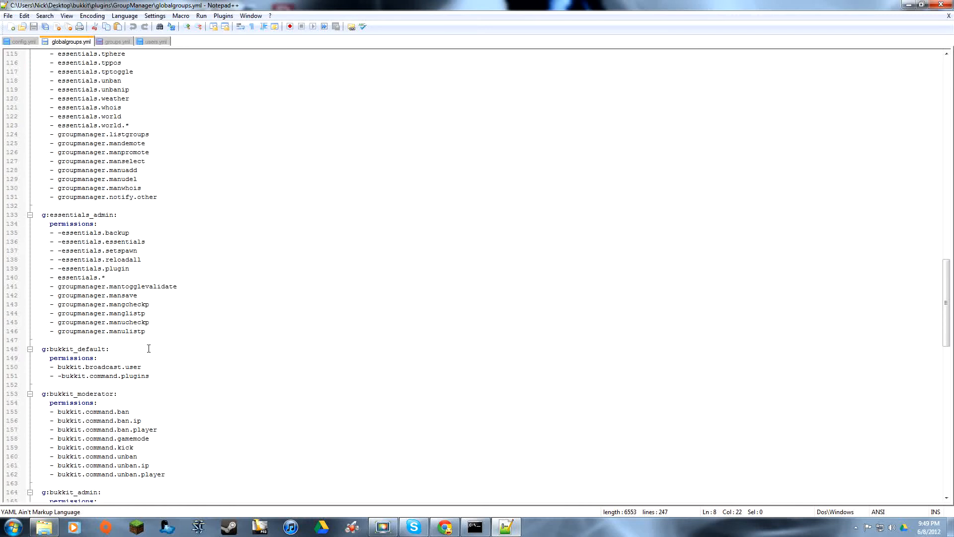
left_click_drag(159, 374, 20, 370)
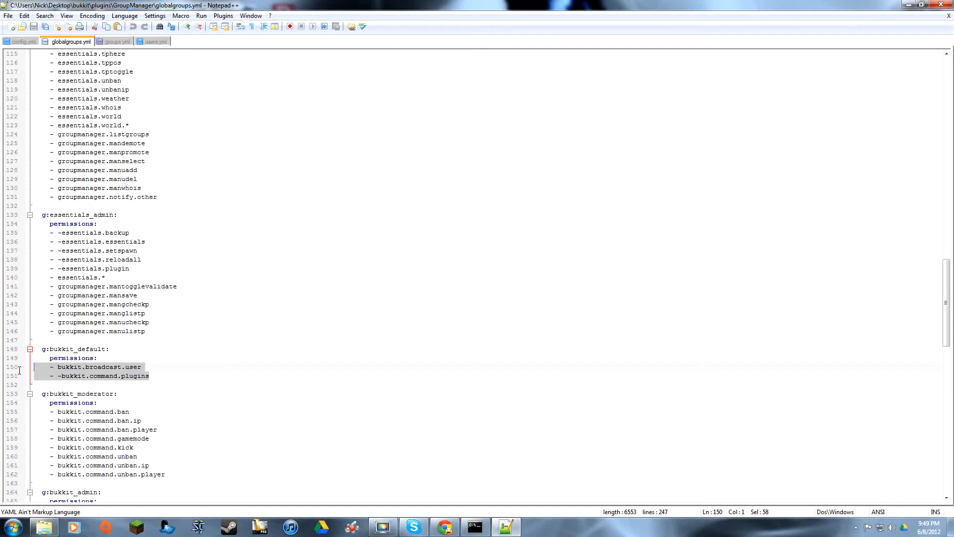
left_click(70, 376)
left_click_drag(152, 376, 6, 377)
Open GroupManager's config.yml to examine its settings and world mirrors.
left_click(118, 42)
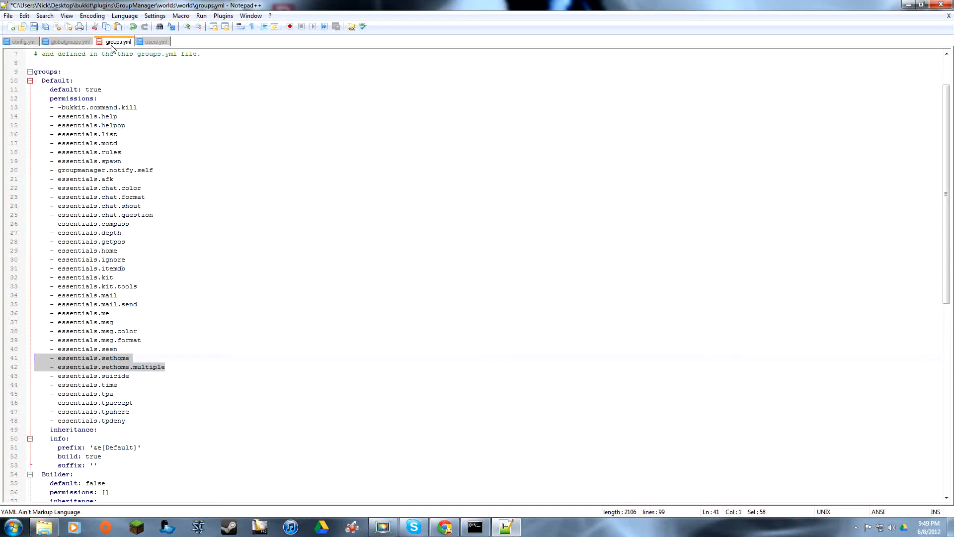
left_click(24, 41)
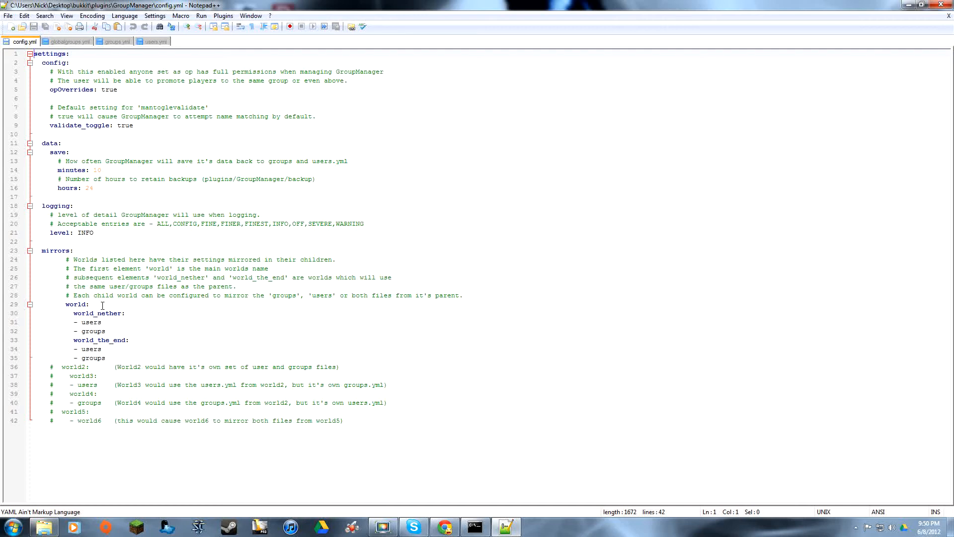
Return to groups.yml and look over the Default group's permissions down to the Builder group.
left_click(131, 43)
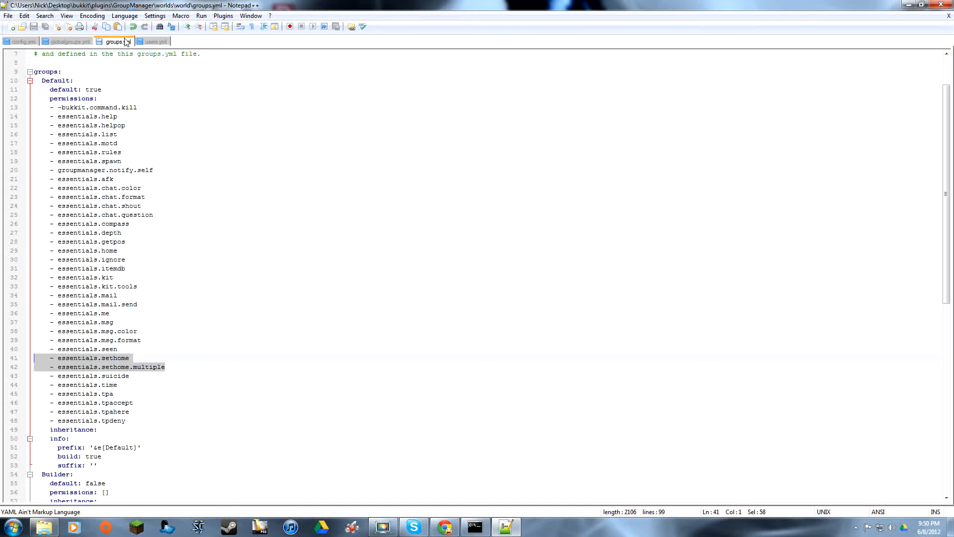
left_click(31, 44)
left_click(112, 43)
scroll(116, 161, "down", 3)
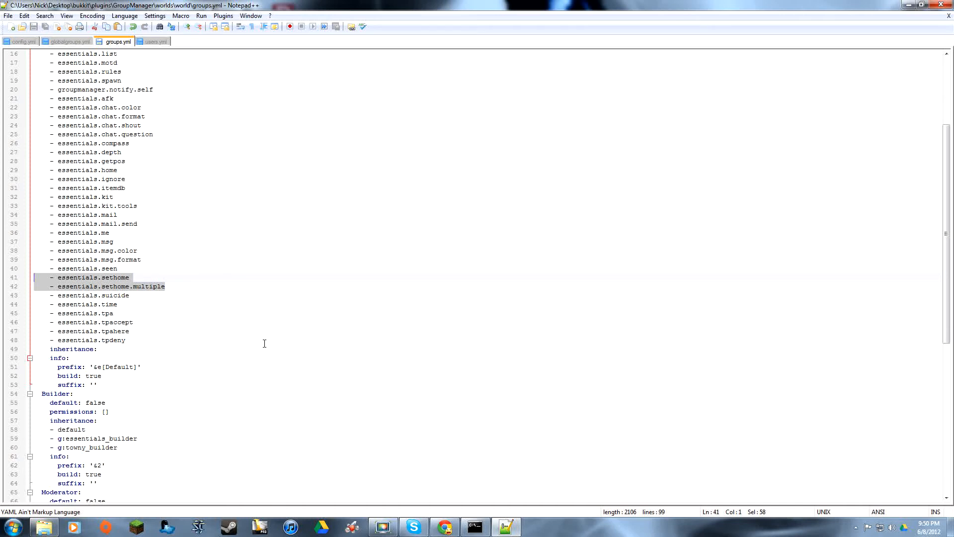
Switch to Chrome and copy the permissions from heroes.classes.class-name to heroes.bind on the Heroes Configuration page.
left_click(445, 526)
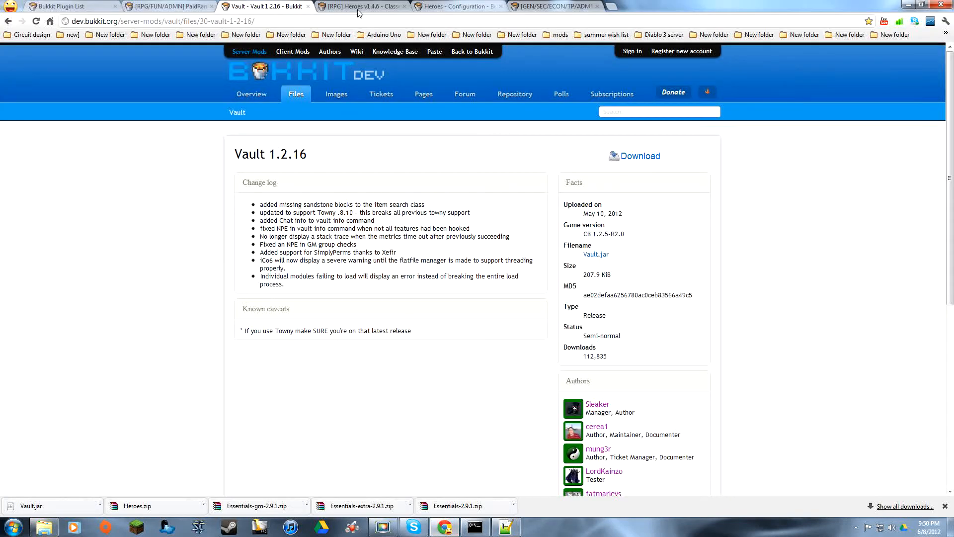
left_click(358, 10)
left_click(437, 6)
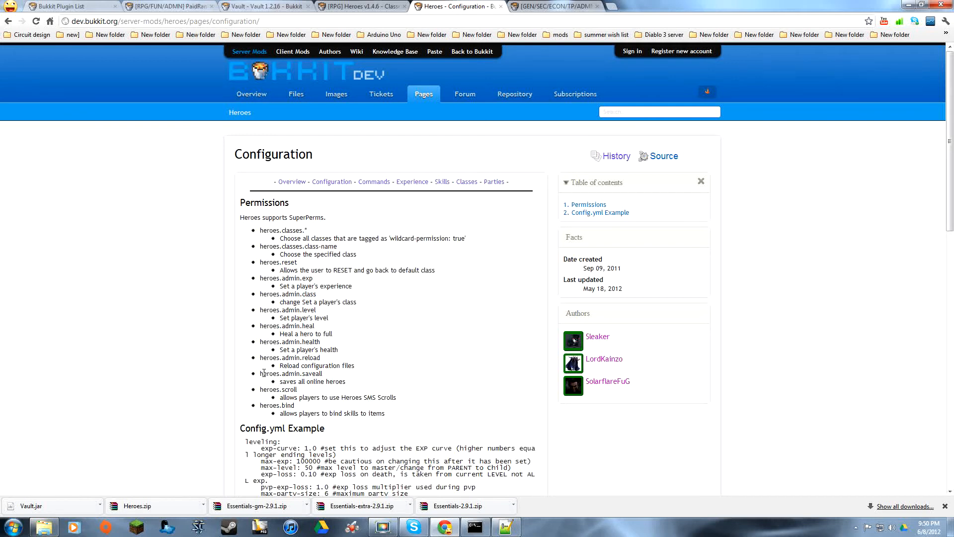
left_click_drag(386, 414, 273, 398)
left_click(365, 411)
left_click_drag(390, 414, 248, 248)
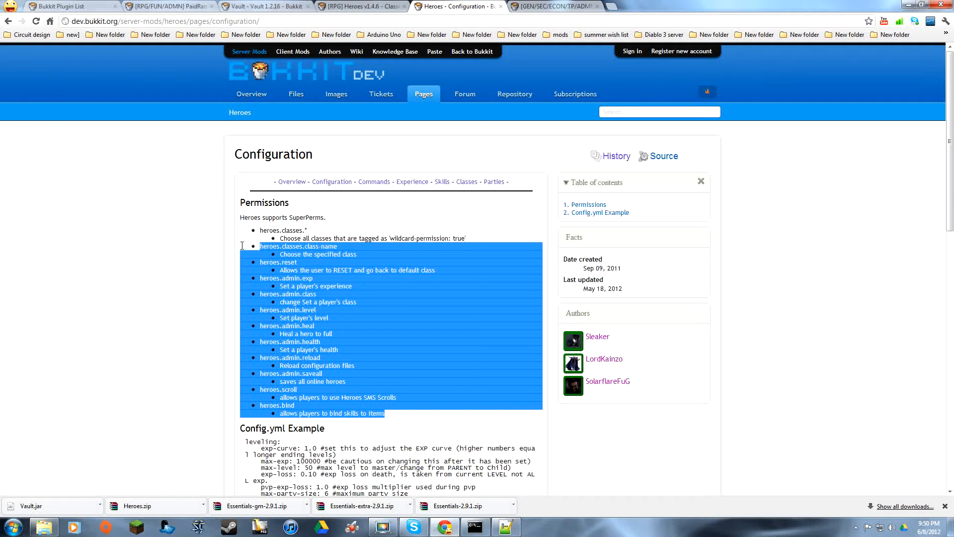
right_click(266, 246)
left_click(278, 255)
left_click(351, 5)
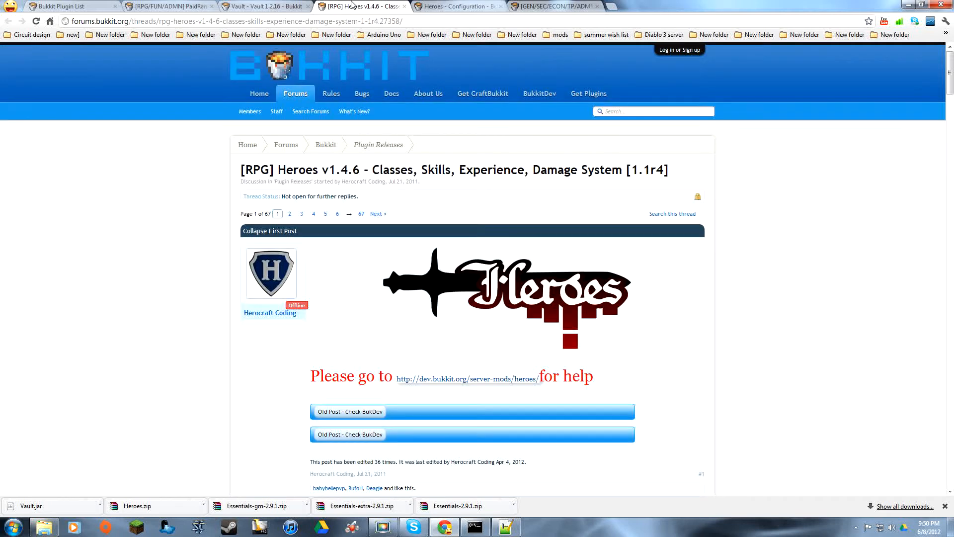
left_click(268, 6)
left_click(171, 6)
left_click(84, 5)
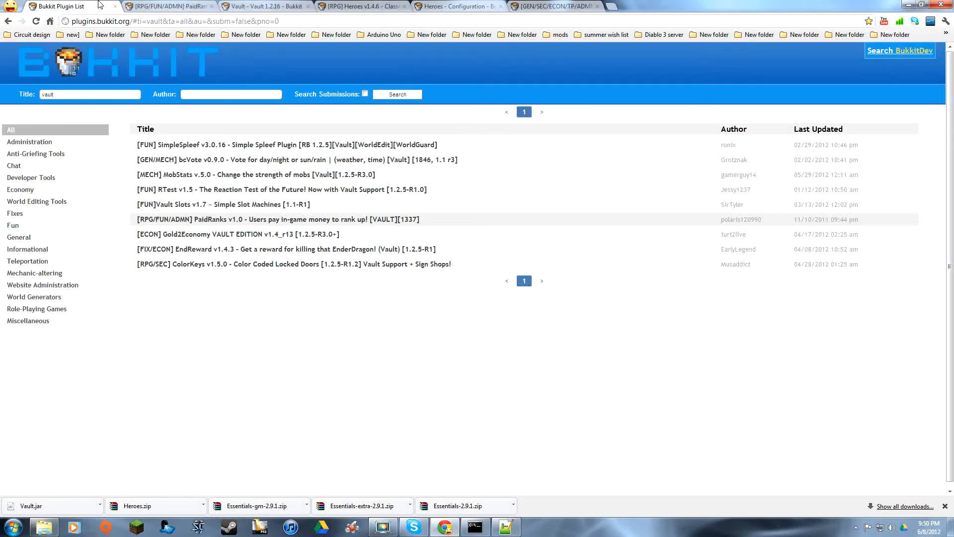
Back in Notepad++, paste the copied Heroes permissions on a new line below essentials.tpdeny in the Default group.
left_click(515, 531)
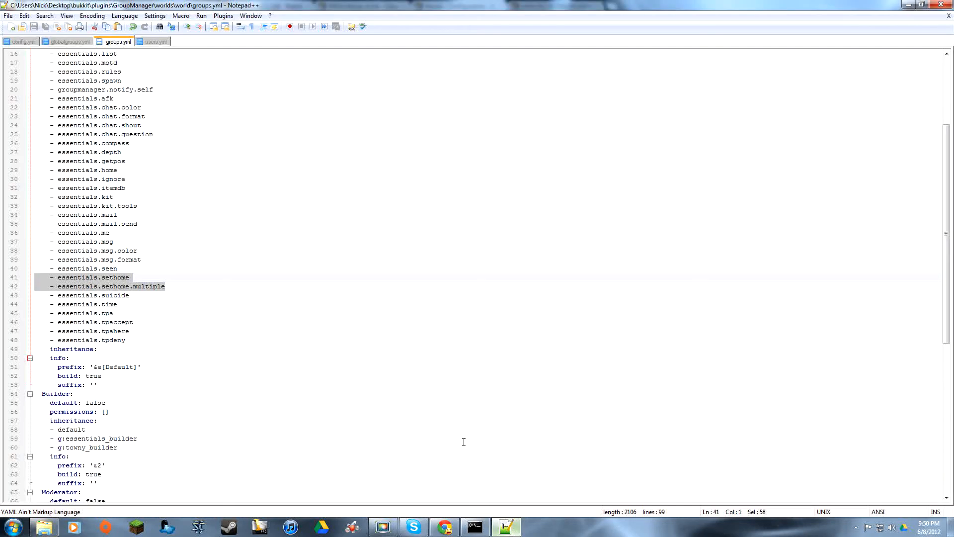
left_click(175, 301)
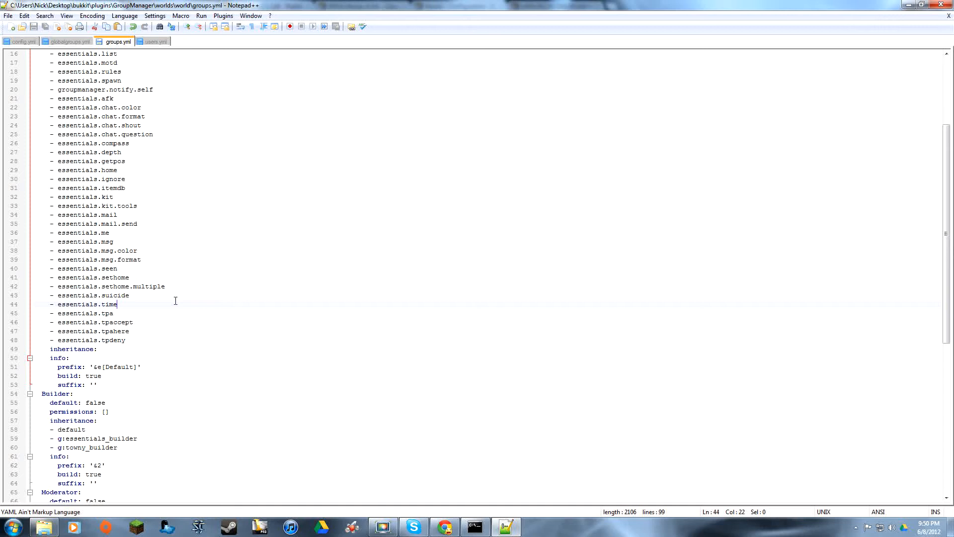
left_click(133, 340)
key("Return")
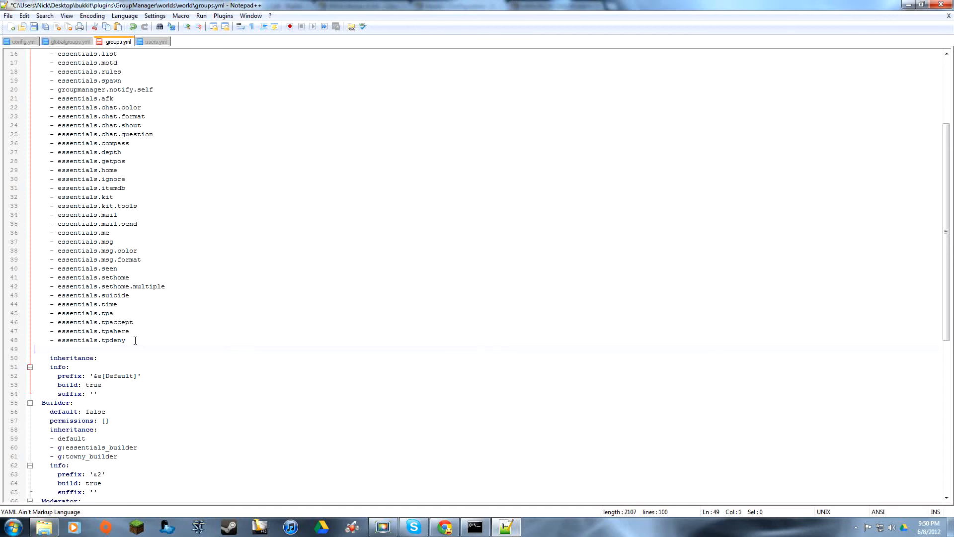
key("ctrl+v")
scroll(131, 319, "down", 1)
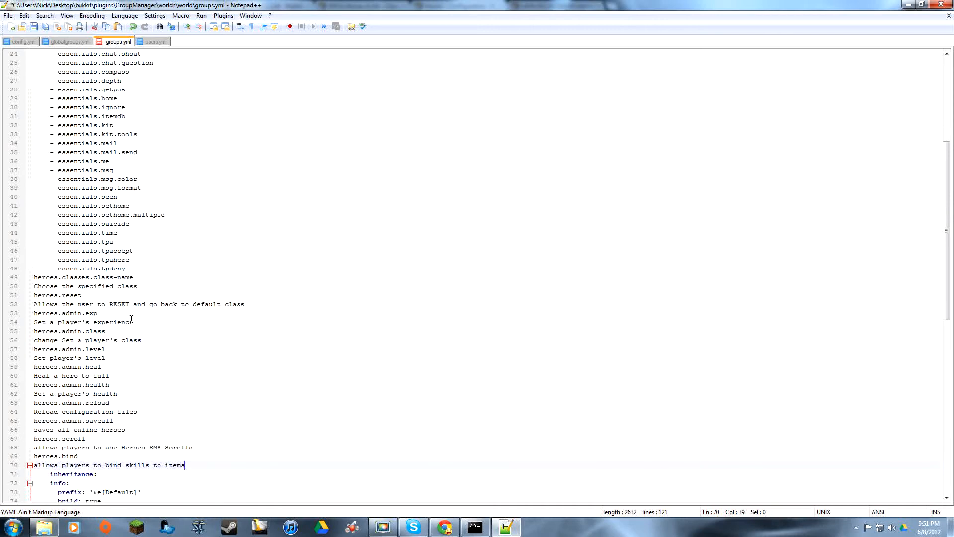
Delete the description text beneath each pasted Heroes permission, from heroes.classes.class-name to heroes.bind.
left_click_drag(145, 290, 22, 284)
key("Delete")
left_click_drag(243, 308, 34, 306)
key("Delete")
left_click_drag(141, 321, 30, 323)
key("Delete")
left_click_drag(142, 340, 21, 344)
key("Delete")
left_click_drag(107, 357, 25, 358)
key("Delete")
left_click_drag(109, 375, 3, 379)
key("Delete")
left_click_drag(121, 394, 23, 400)
key("Delete")
left_click_drag(146, 414, 31, 413)
key("Delete")
left_click_drag(135, 430, 22, 429)
key("Delete")
left_click_drag(194, 450, 21, 450)
key("Delete")
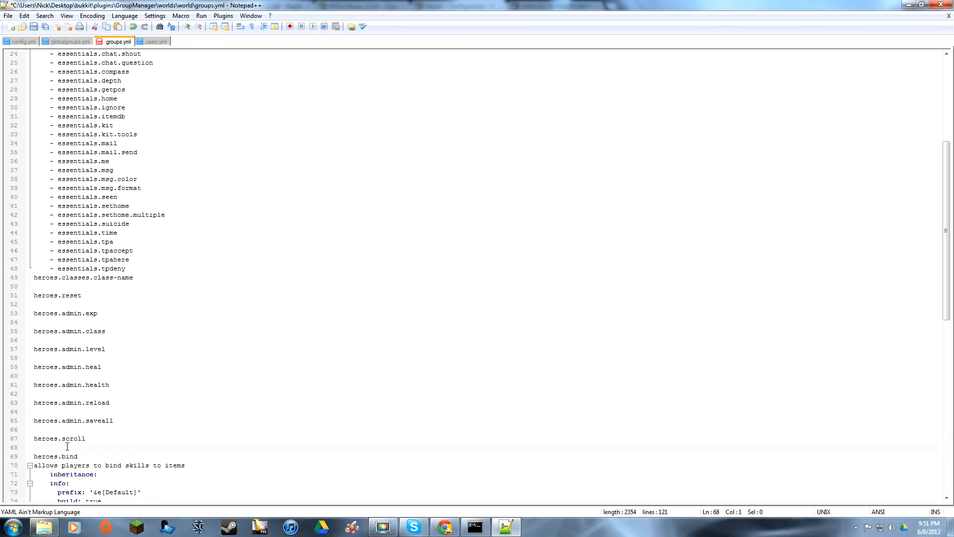
left_click_drag(188, 465, 29, 466)
key("Delete")
Delete all the heroes.admin entries, from heroes.admin.exp to heroes.admin.saveall, from the Default group.
left_click_drag(113, 422, 1, 318)
key("Delete")
key("BackSpace")
key("BackSpace")
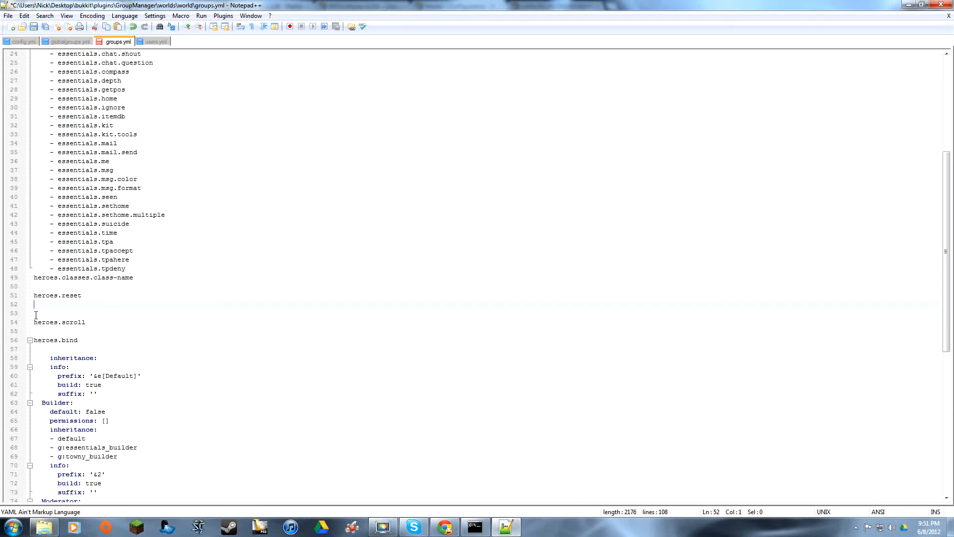
Delete the heroes.reset entry and the blank lines between the remaining Heroes permissions.
left_click_drag(82, 295, 38, 300)
key("Delete")
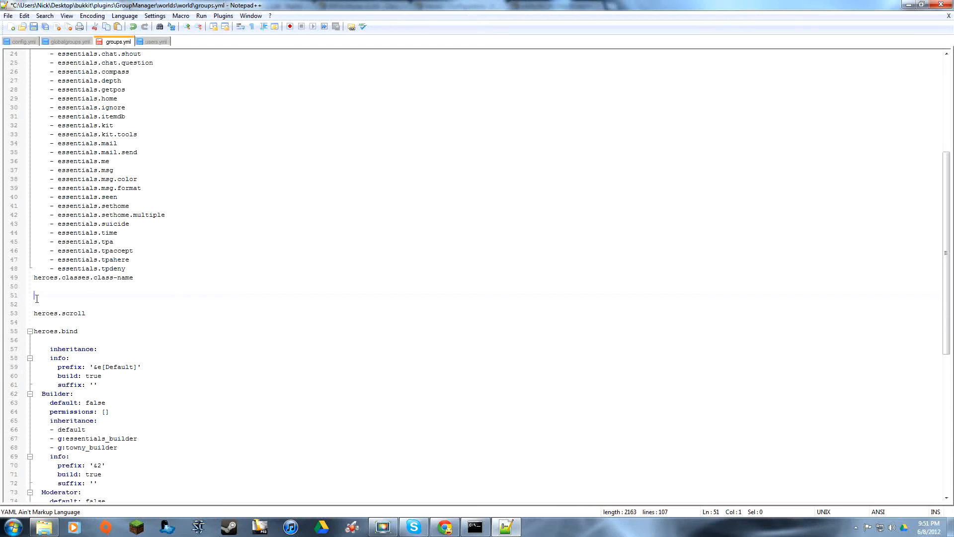
key("BackSpace")
key("BackSpace")
key("BackSpace")
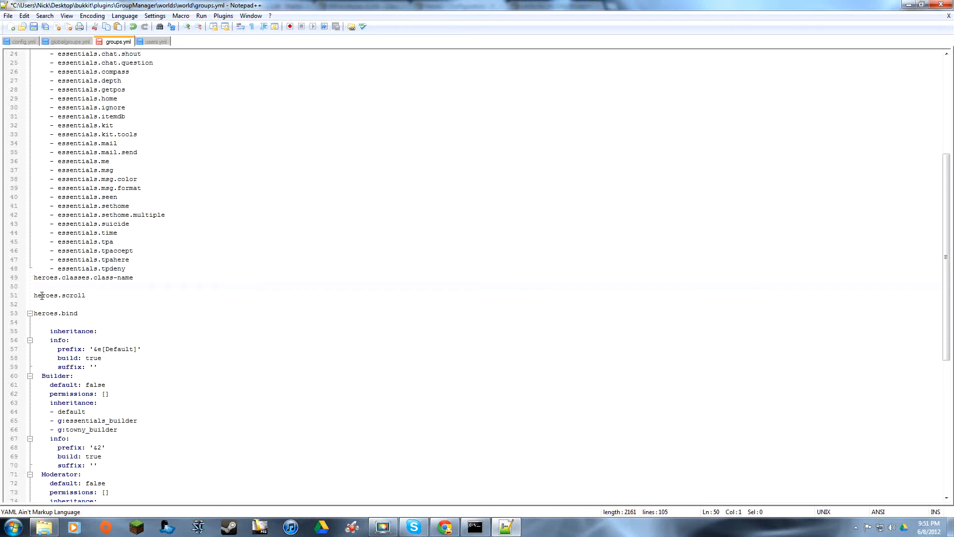
left_click(38, 295)
key("BackSpace")
Remove the class-name placeholder from the end of the heroes.classes.class-name entry.
left_click(139, 278)
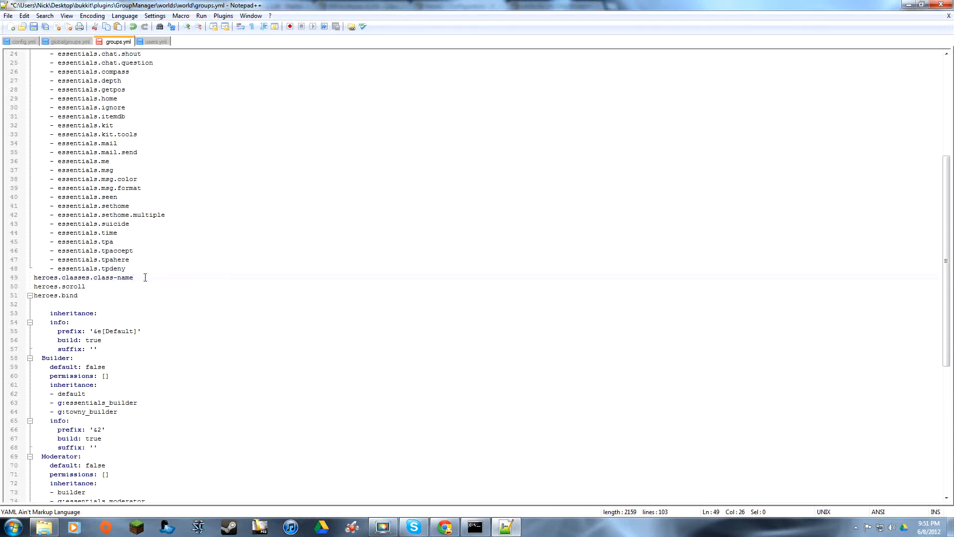
key("BackSpace")
key("BackSpace")
key("BackSpace")
key("BackSpace")
key("BackSpace")
key("BackSpace")
Switch to Windows Explorer and open the Heroes plugin's classes folder to check the available class names.
left_click(45, 526)
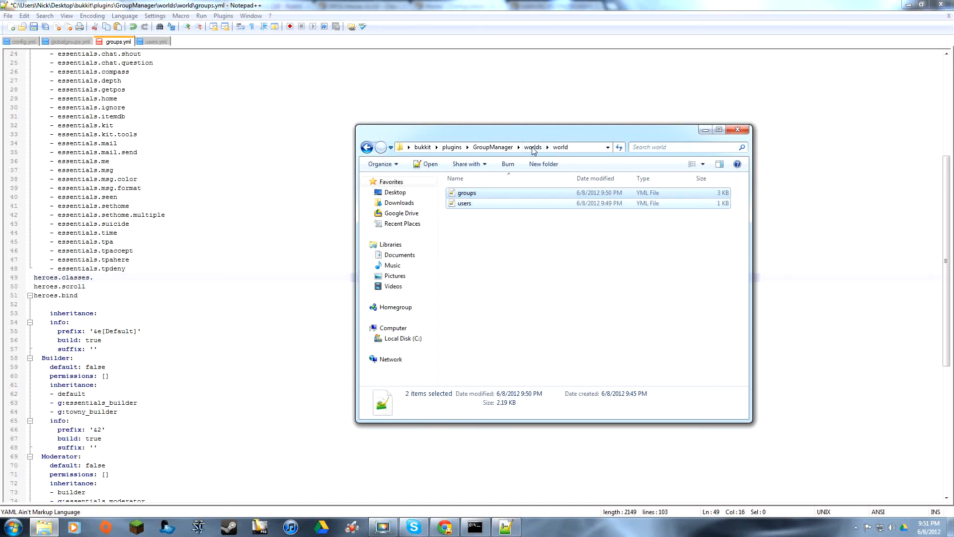
left_click(533, 148)
left_click(493, 147)
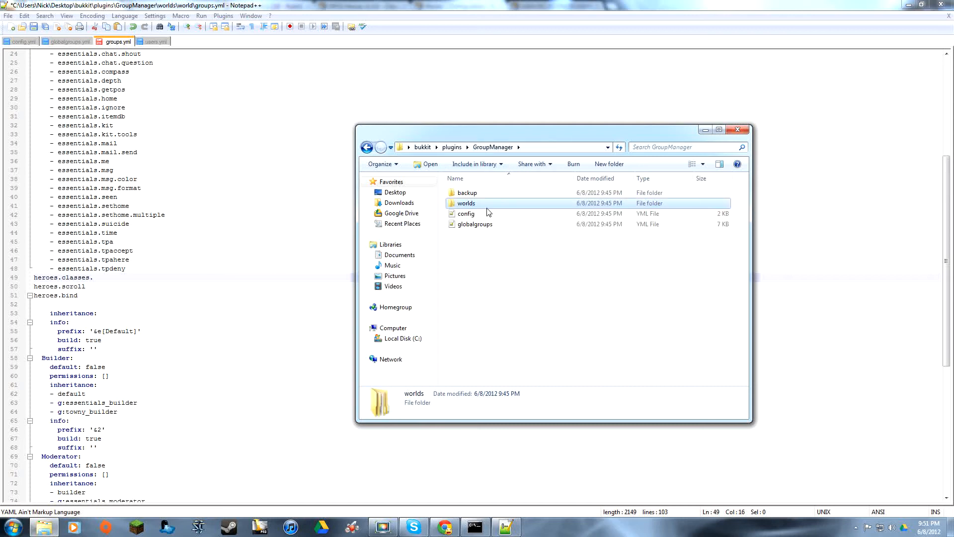
left_click(452, 147)
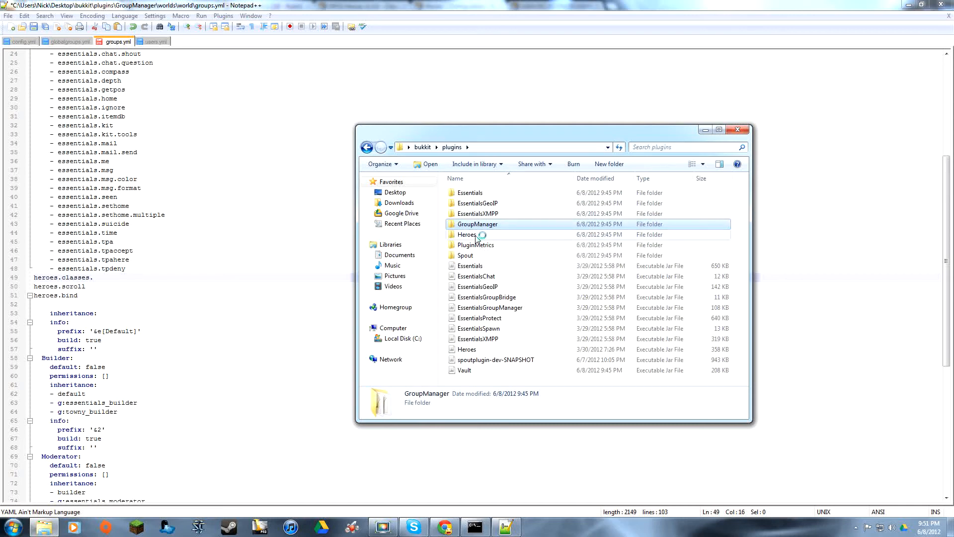
double_click(477, 232)
double_click(467, 193)
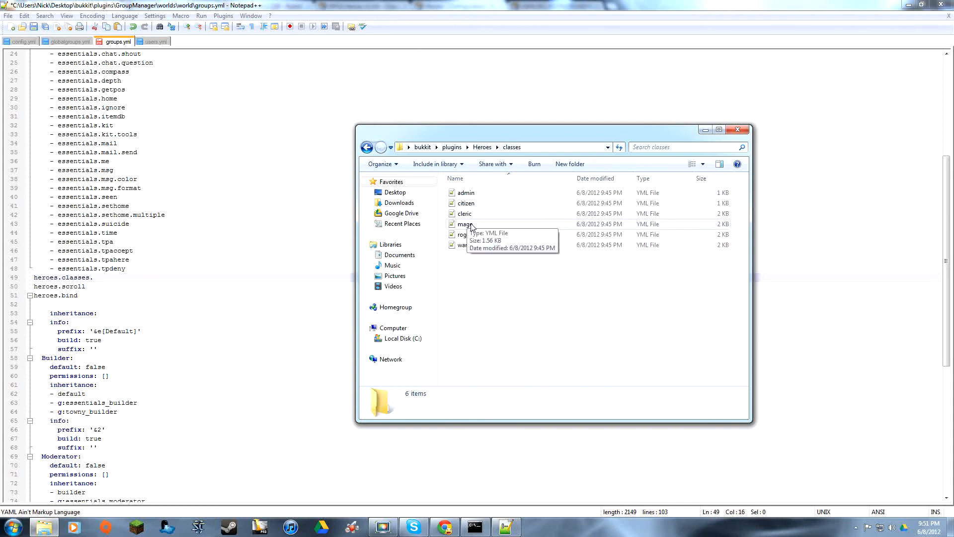
Back in groups.yml, complete the class permission as heroes.classes.citizen and start a new line below it.
left_click(136, 278)
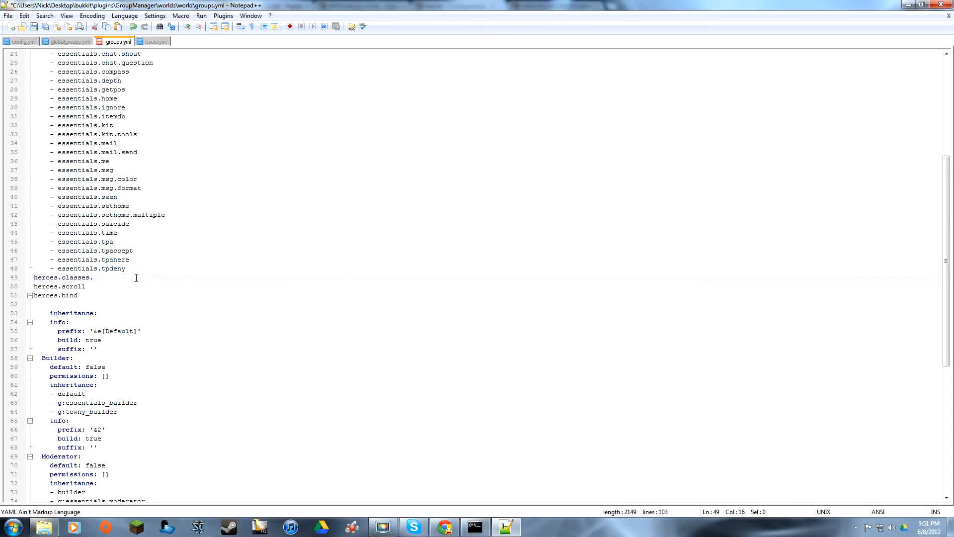
left_click(505, 524)
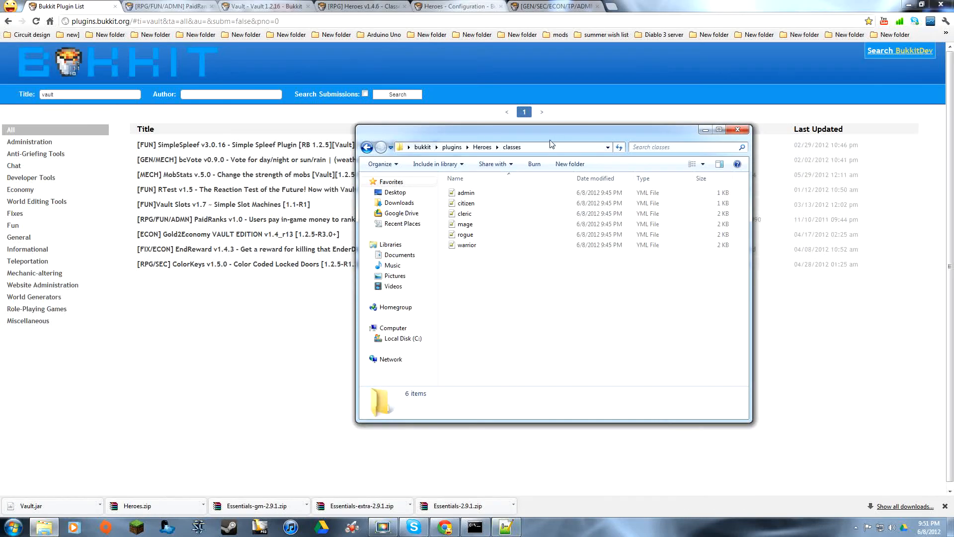
left_click(506, 526)
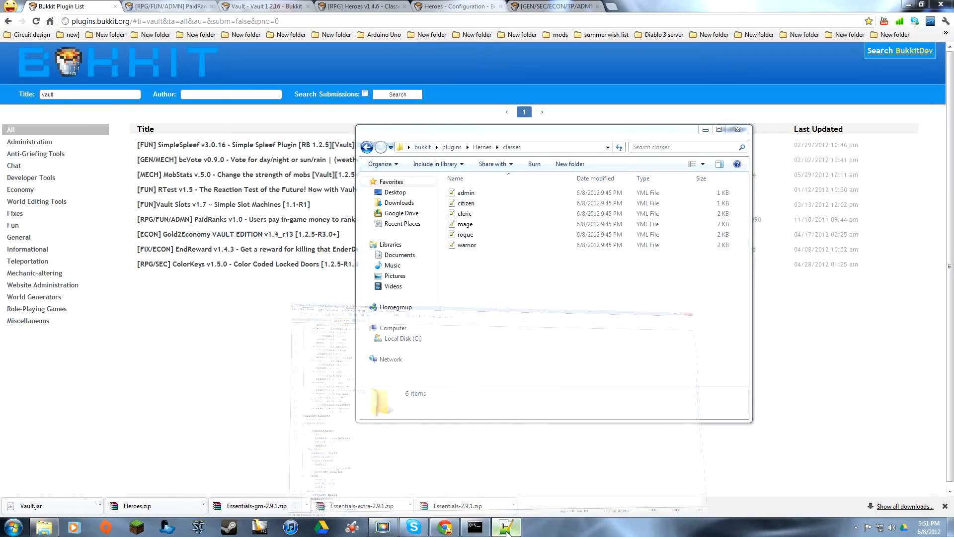
type("cit")
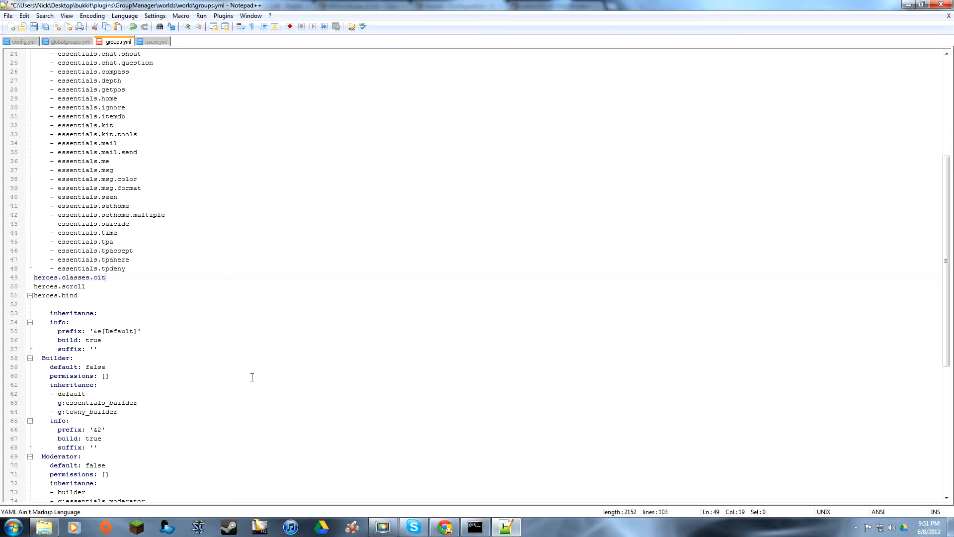
type("izen")
key("Return")
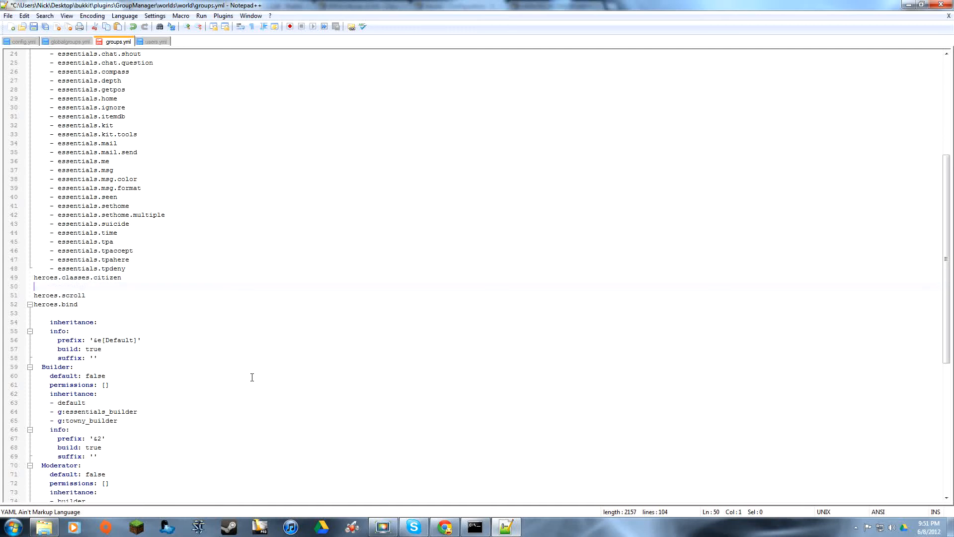
Copy the citizen permission to the line below and change the copy to heroes.classes.rogue.
left_click_drag(124, 276, 1, 276)
key("ctrl+c")
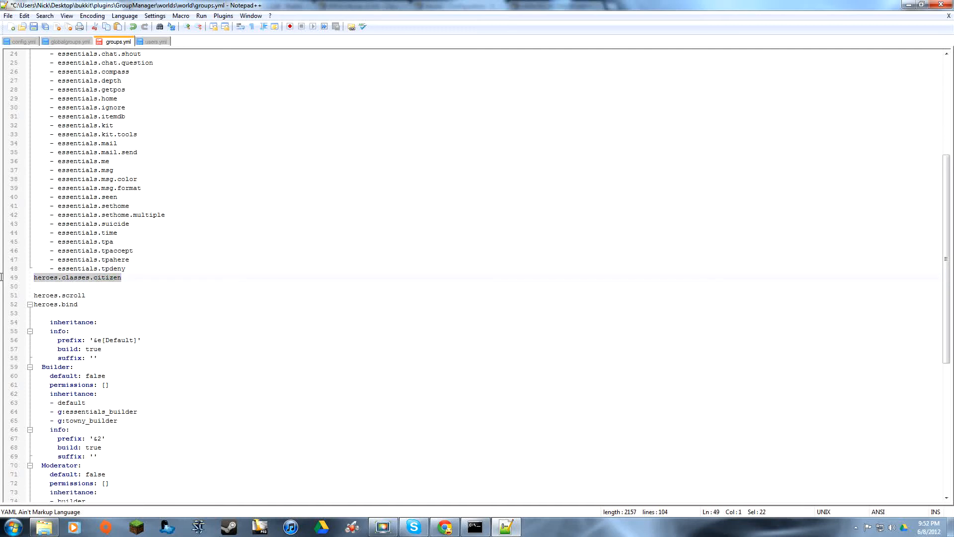
left_click(43, 293)
key("ctrl+v")
key("BackSpace")
key("BackSpace")
key("BackSpace")
key("BackSpace")
key("BackSpace")
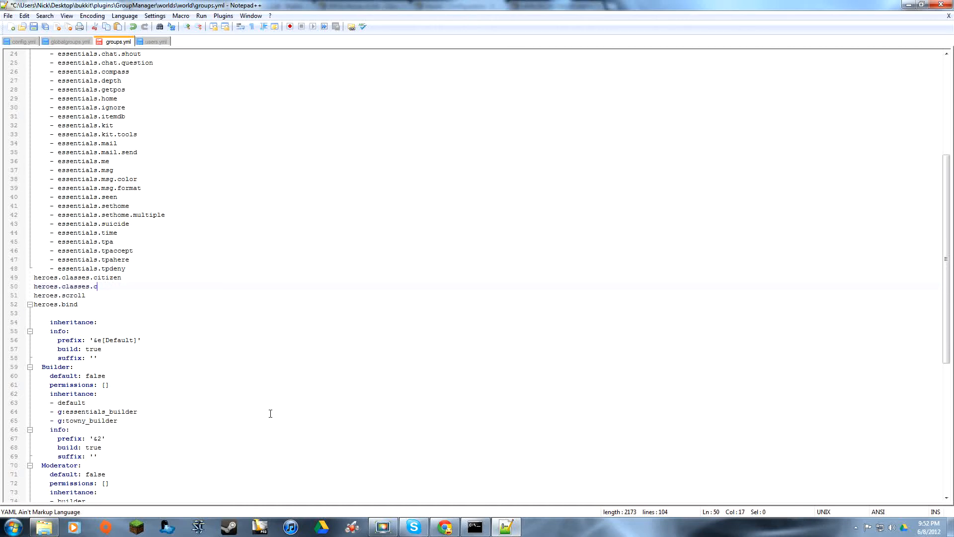
type("rogue")
Add a heroes.classes.mage permission on a new line below the rogue entry.
key("Return")
key("ctrl+v")
key("BackSpace")
key("BackSpace")
key("BackSpace")
key("BackSpace")
key("BackSpace")
type("mage")
Add a heroes.classes.warrior permission on a new line below the mage entry.
key("Return")
key("ctrl+v")
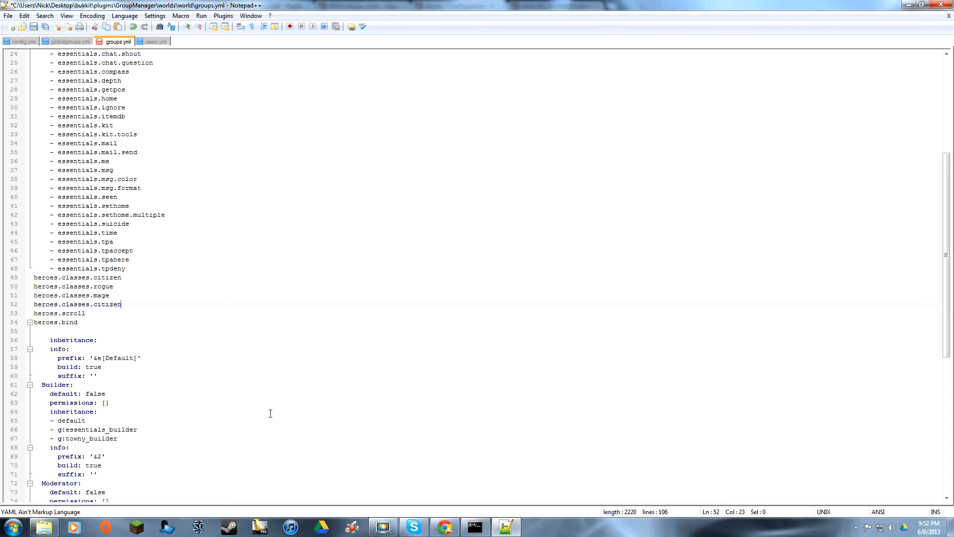
type("\\")
key("BackSpace")
key("BackSpace")
key("BackSpace")
key("BackSpace")
key("BackSpace")
key("BackSpace")
key("BackSpace")
key("BackSpace")
type("warrior")
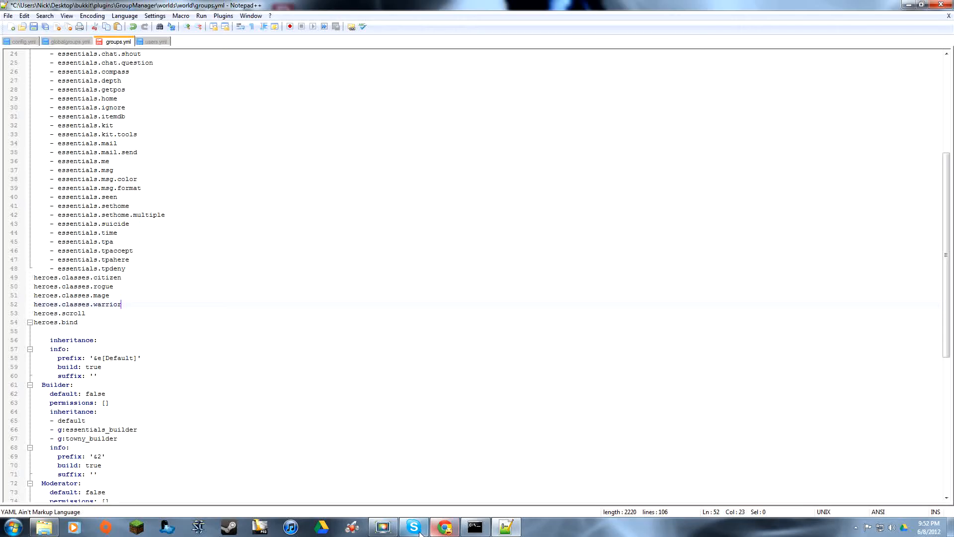
Check the Heroes classes folder in Windows Explorer for any class still missing, and return to groups.yml.
mouse_move(506, 531)
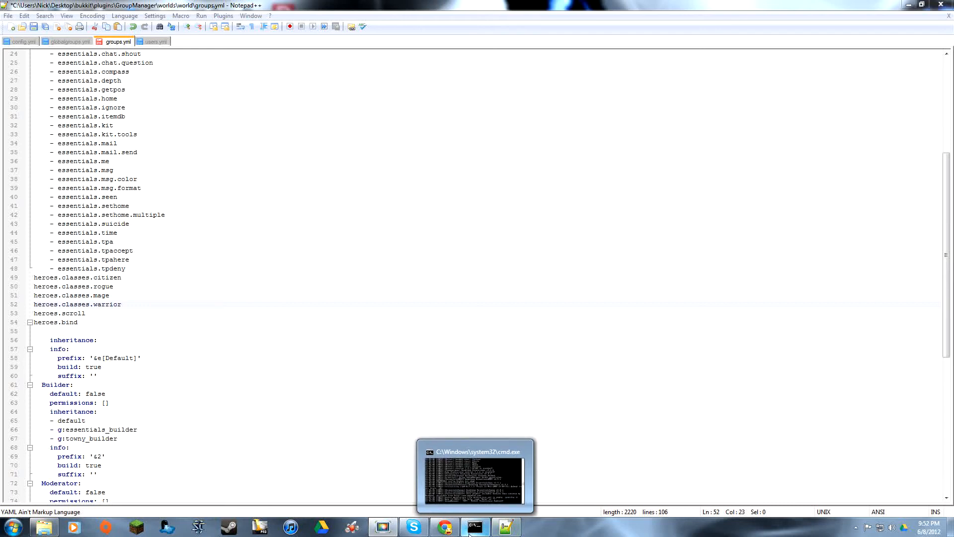
left_click(451, 533)
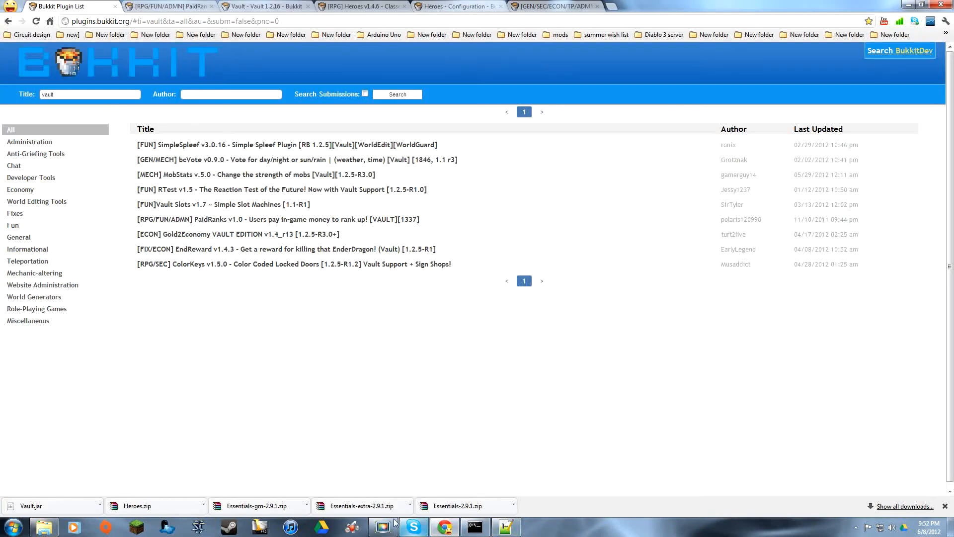
left_click(44, 527)
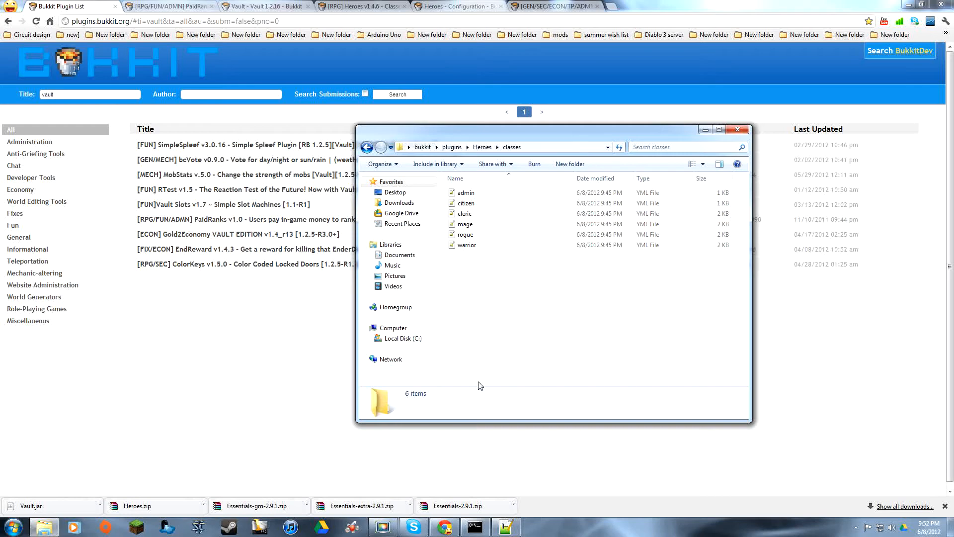
left_click(505, 527)
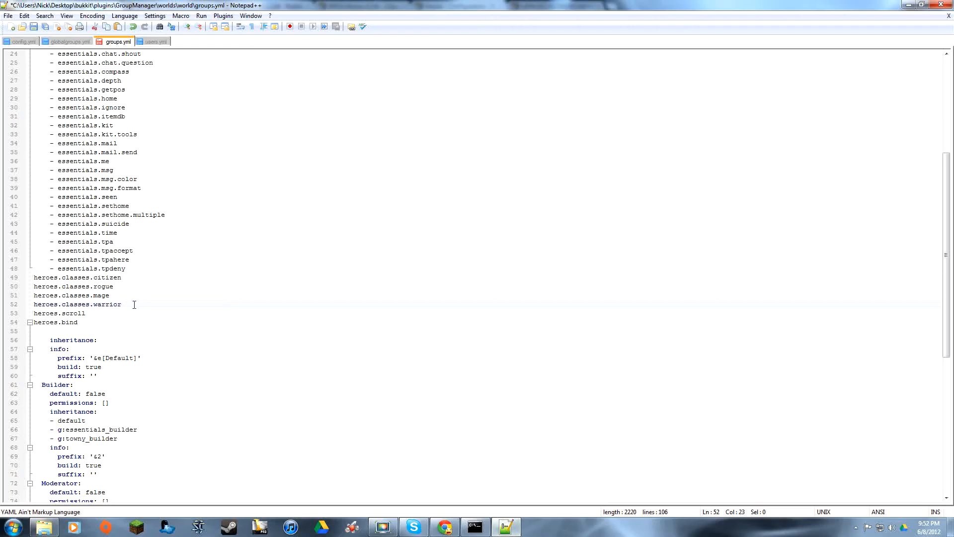
Duplicate the warrior permission on a new line below it and change the copy to heroes.classes.cleric.
left_click_drag(135, 305, 1, 308)
key("ctrl+c")
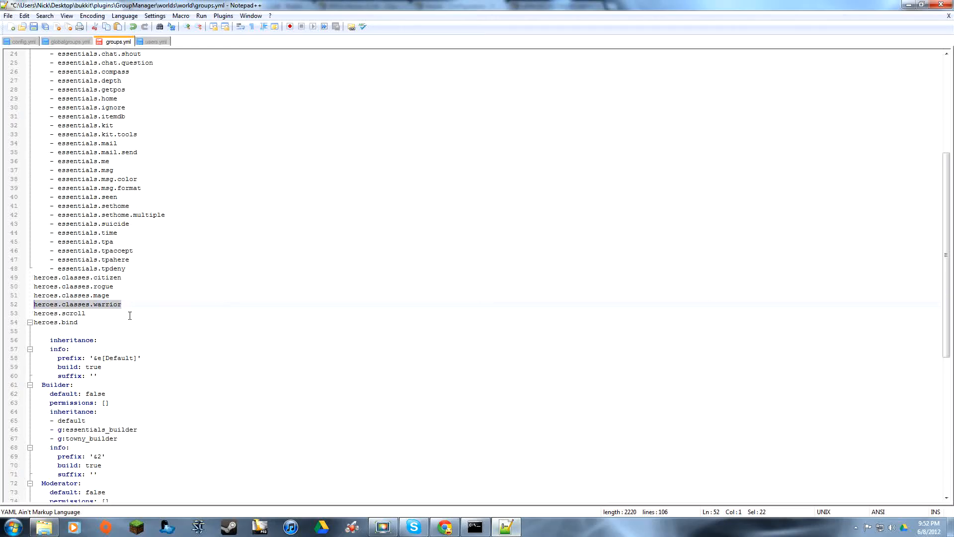
left_click(142, 308)
key("Return")
key("ctrl+v")
key("BackSpace")
key("BackSpace")
key("BackSpace")
key("BackSpace")
key("BackSpace")
key("BackSpace")
key("BackSpace")
type("ci")
type("ler")
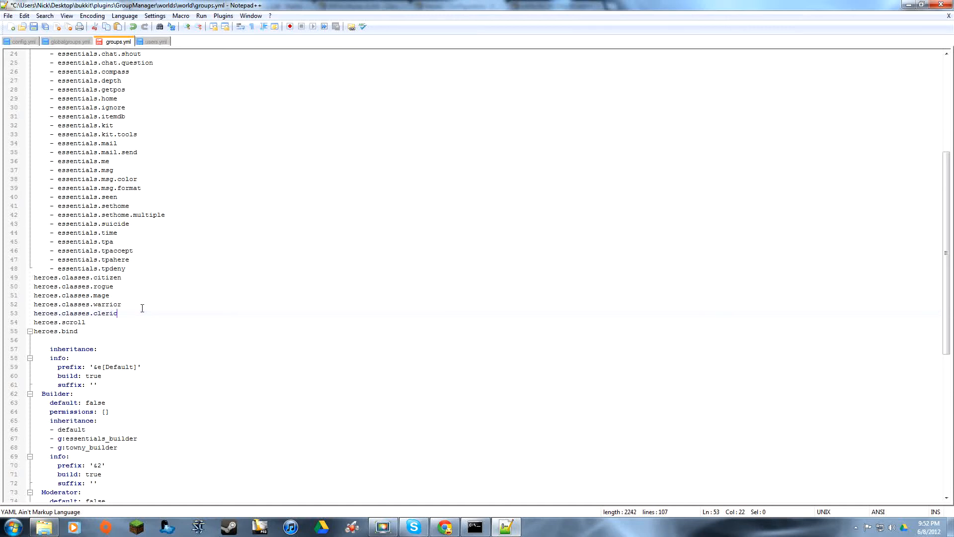
Save groups.yml, and copy the indented dash from the essentials.tpdeny line to the start of the heroes.classes.citizen line.
key("ctrl+s")
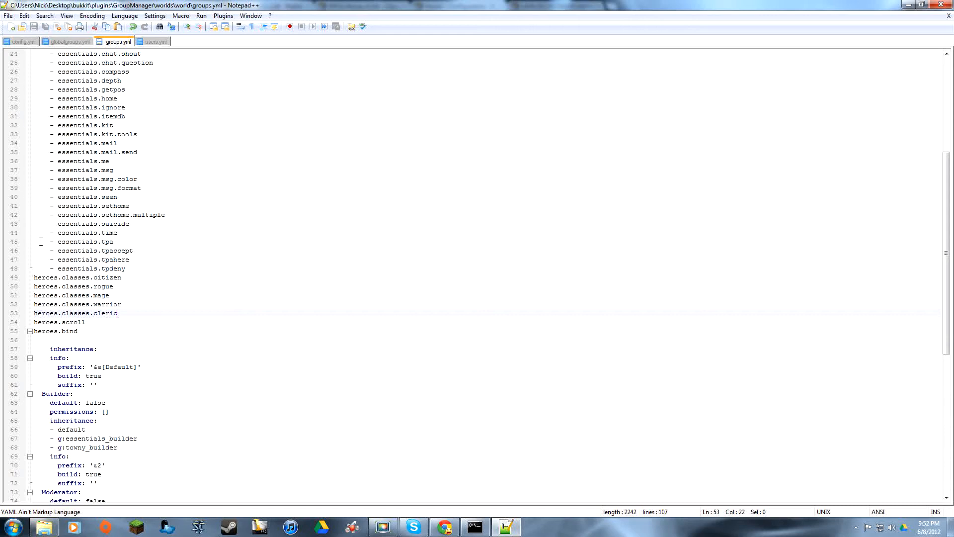
left_click(37, 277)
left_click_drag(56, 269, 3, 268)
key("ctrl+c")
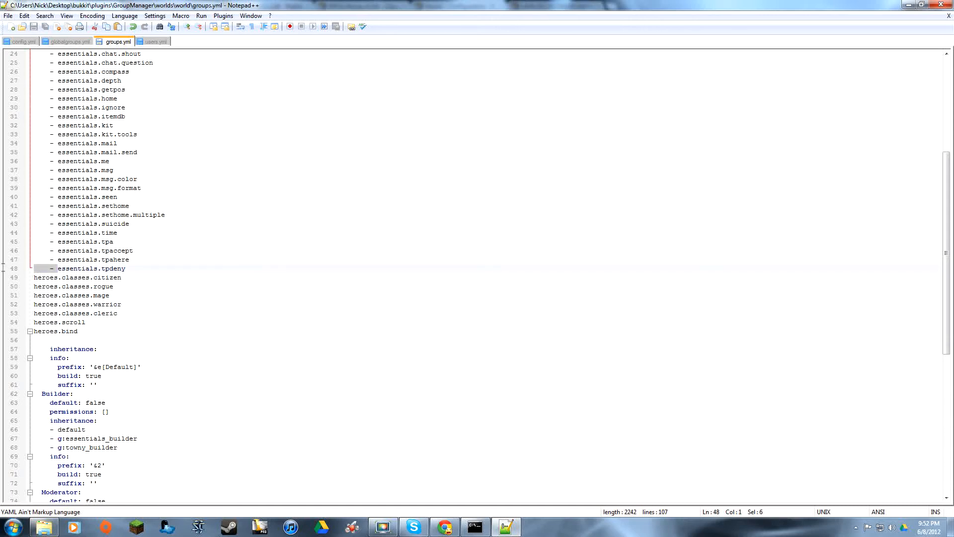
left_click(34, 277)
key("ctrl+v")
Add the same indented dash before the rogue, mage, warrior, cleric, heroes.scroll and heroes.bind lines, and save groups.yml.
key("Down")
key("Left")
key("Left")
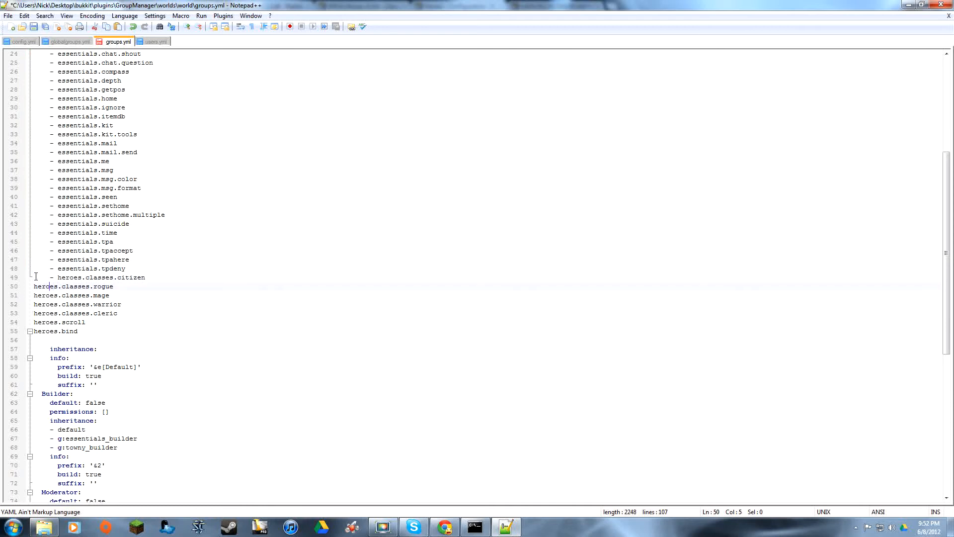
key("ctrl+v")
key("Down")
key("Left")
key("Left")
key("ctrl+v")
key("Down")
key("Left")
key("ctrl+v")
key("Down")
key("Left")
key("ctrl+v")
key("Down")
key("Left")
key("ctrl+v")
key("Down")
key("Left")
key("Left")
key("ctrl+v")
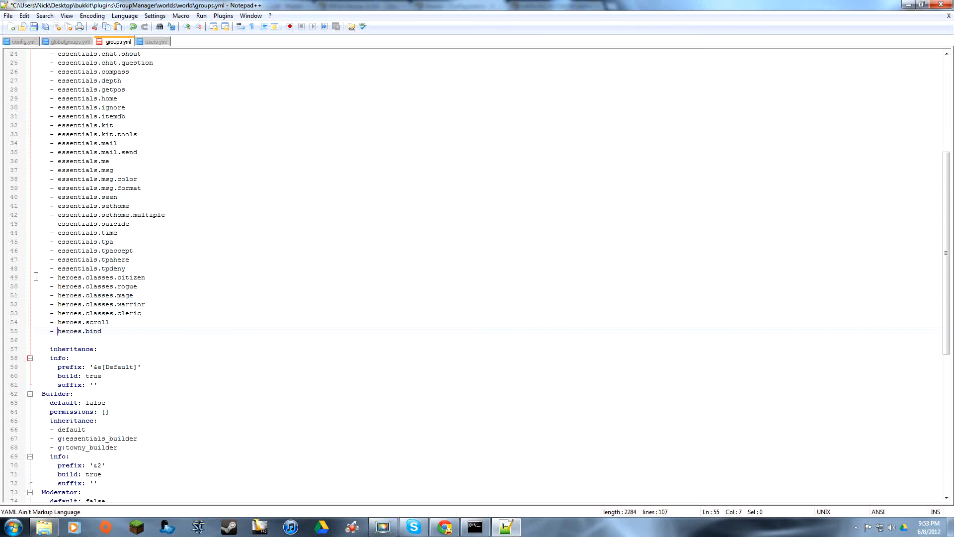
left_click(37, 26)
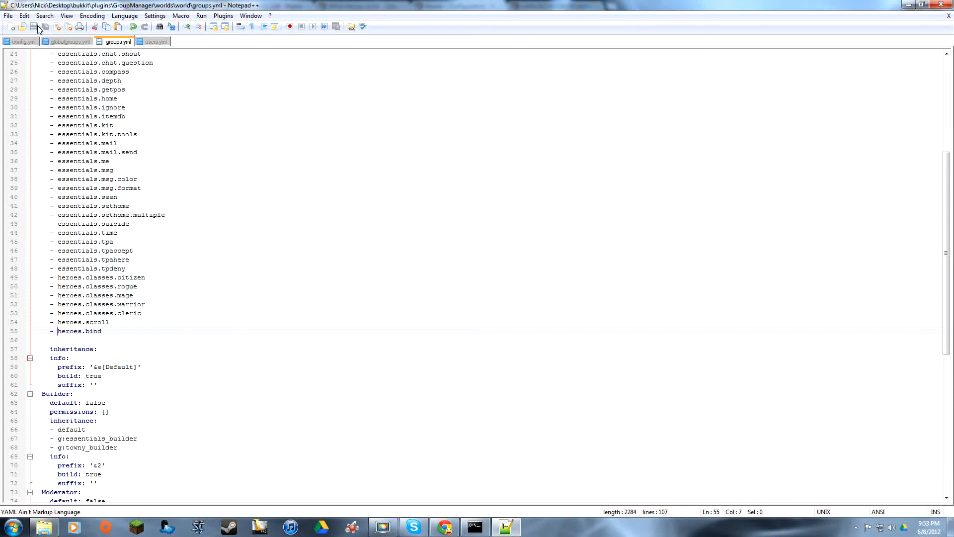
Switch to the Bukkit server console, run stop to restart the server, and check its startup log.
left_click(482, 527)
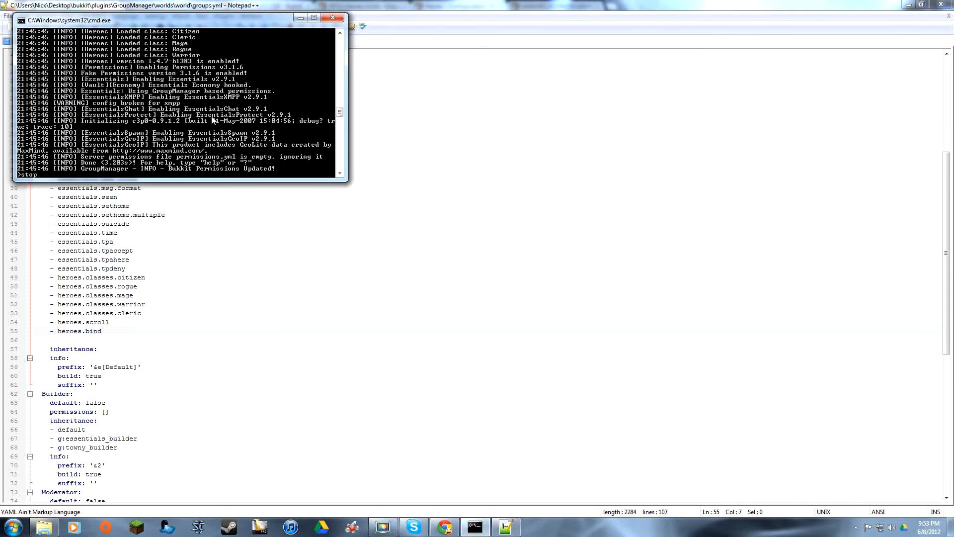
key("Return")
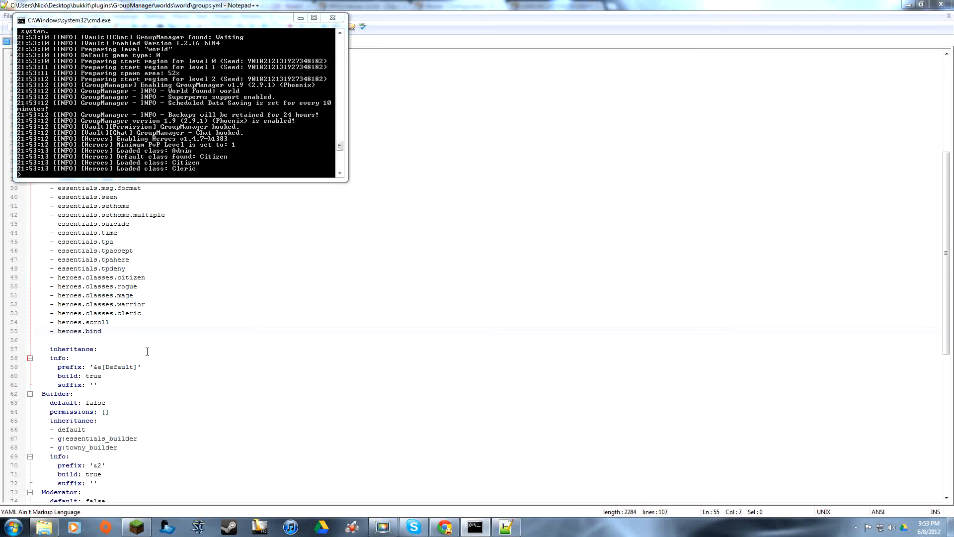
left_click(109, 340)
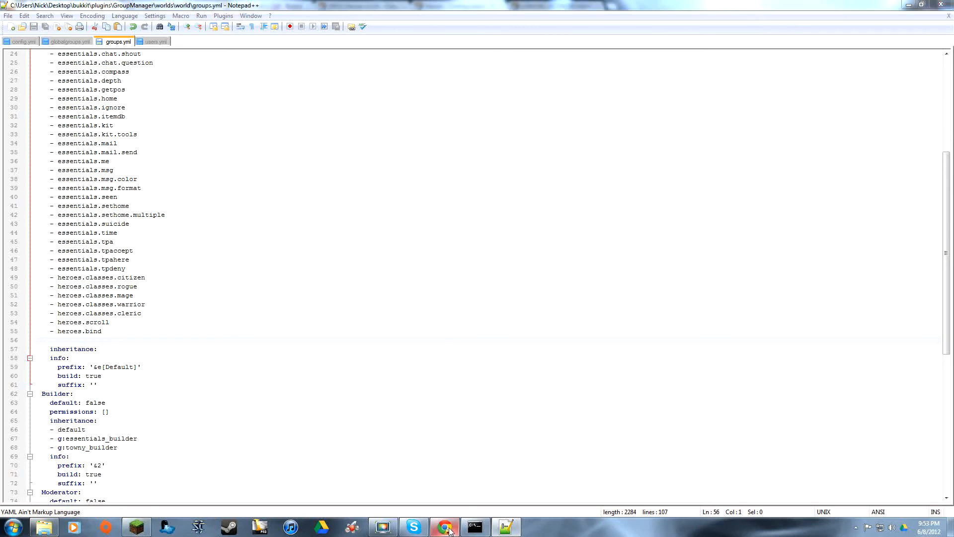
mouse_move(449, 529)
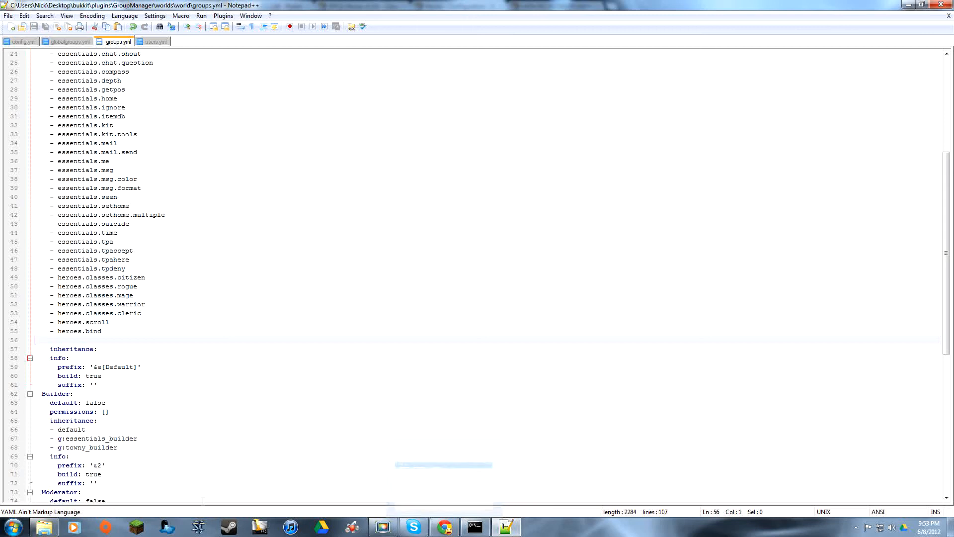
left_click(474, 527)
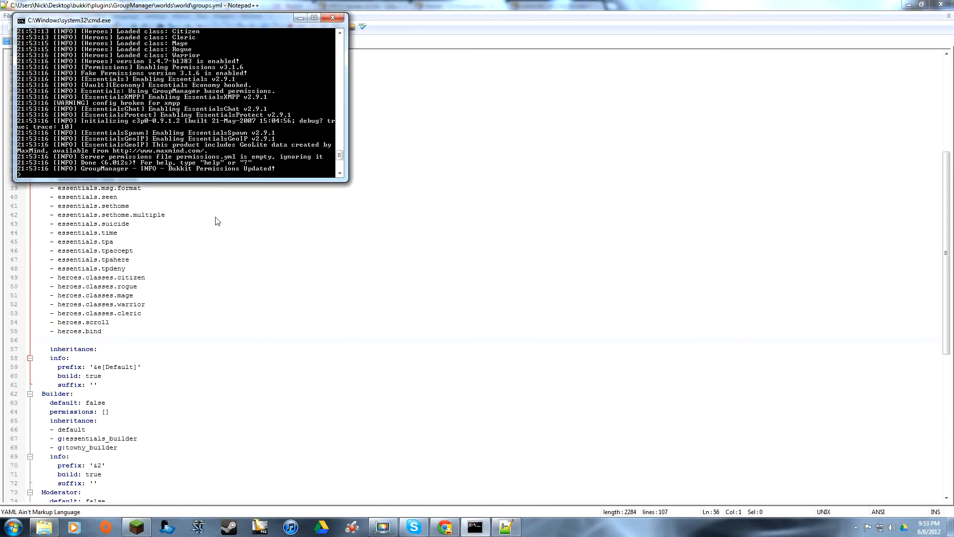
Close the extra Minecraft launcher windows, and log in with the remaining launcher to join the multiplayer server.
left_click(908, 5)
left_click(677, 135)
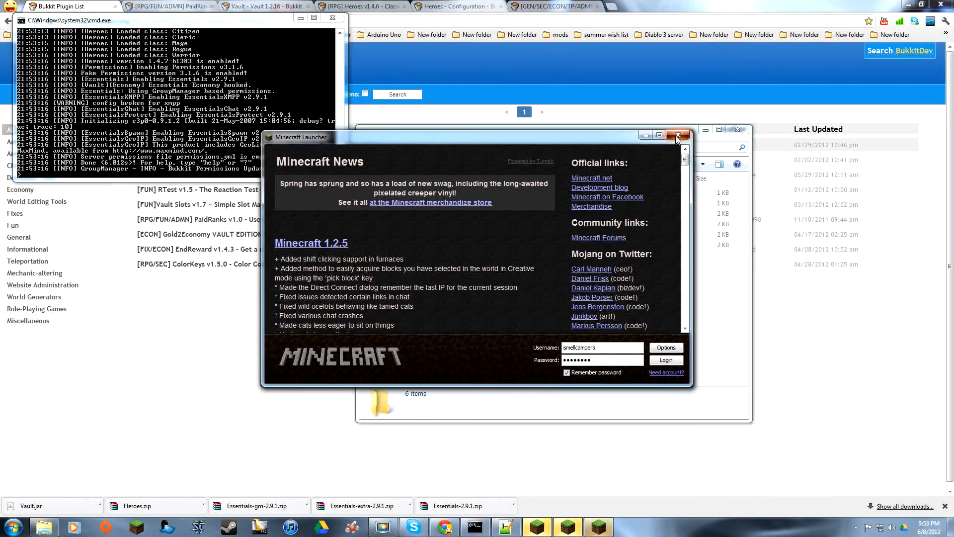
left_click(678, 135)
left_click(659, 359)
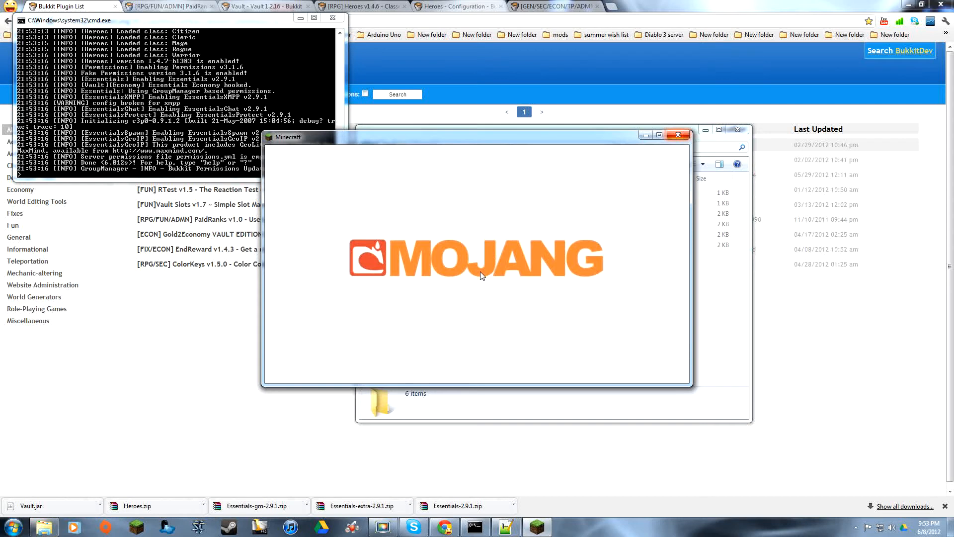
left_click(468, 283)
double_click(476, 247)
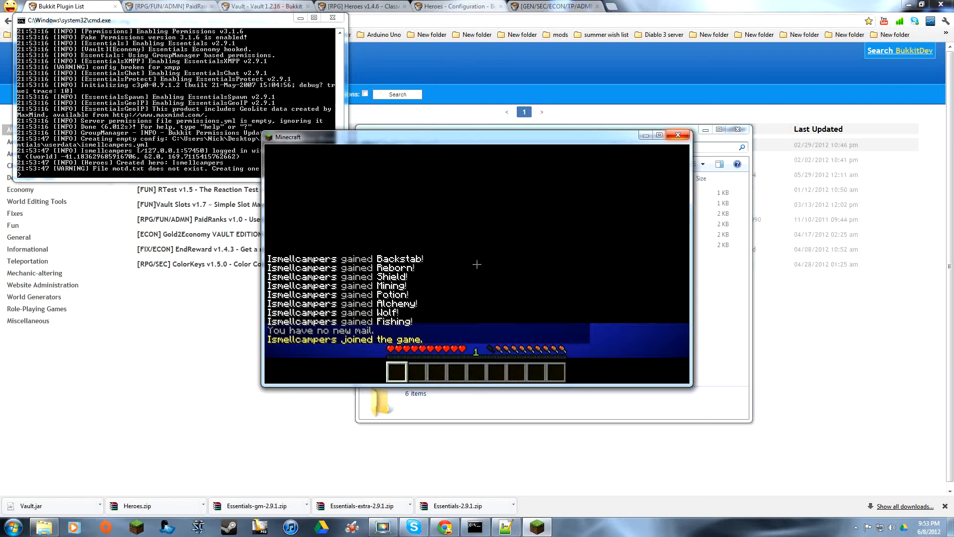
Remove the player's own operator status with /deop and send hi in the game chat.
type("/deop")
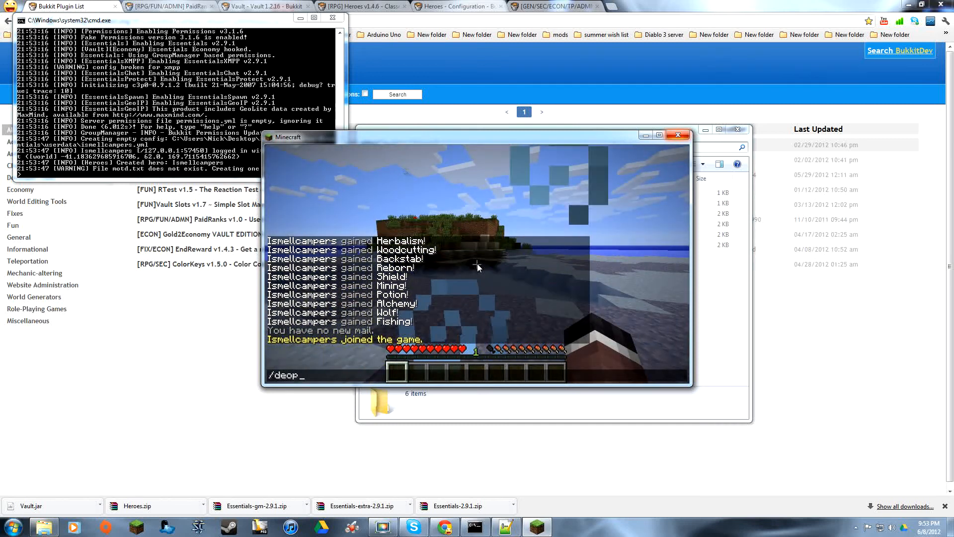
type(" ismellcampers")
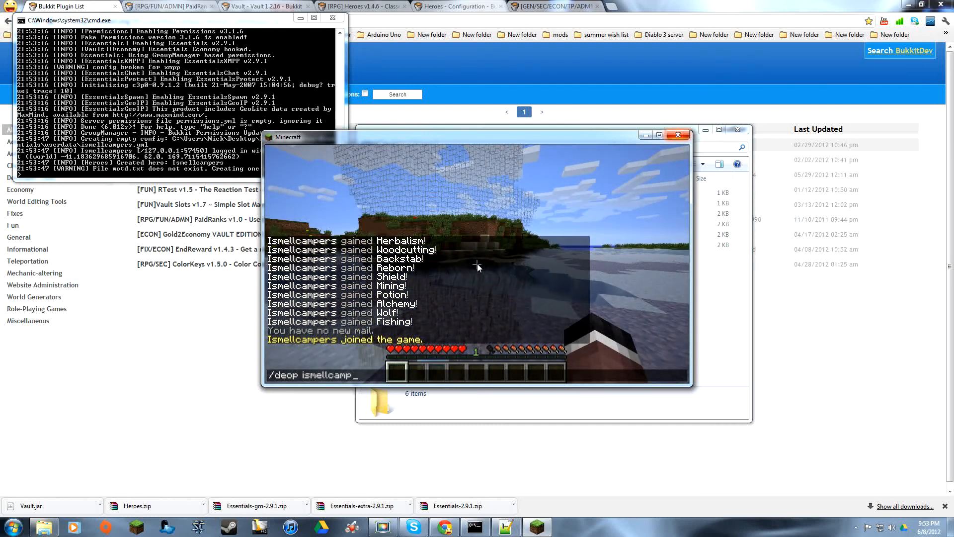
key("Return")
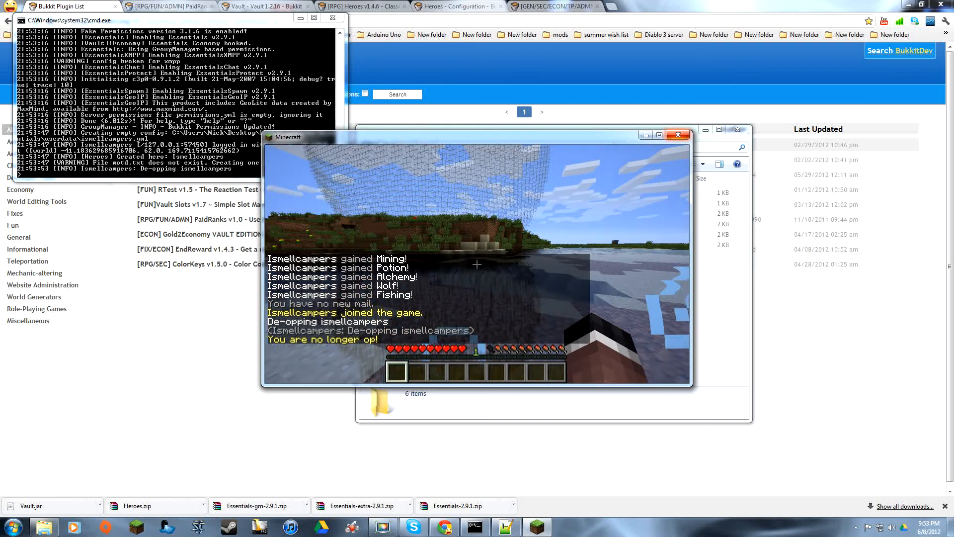
type("thi")
key("Return")
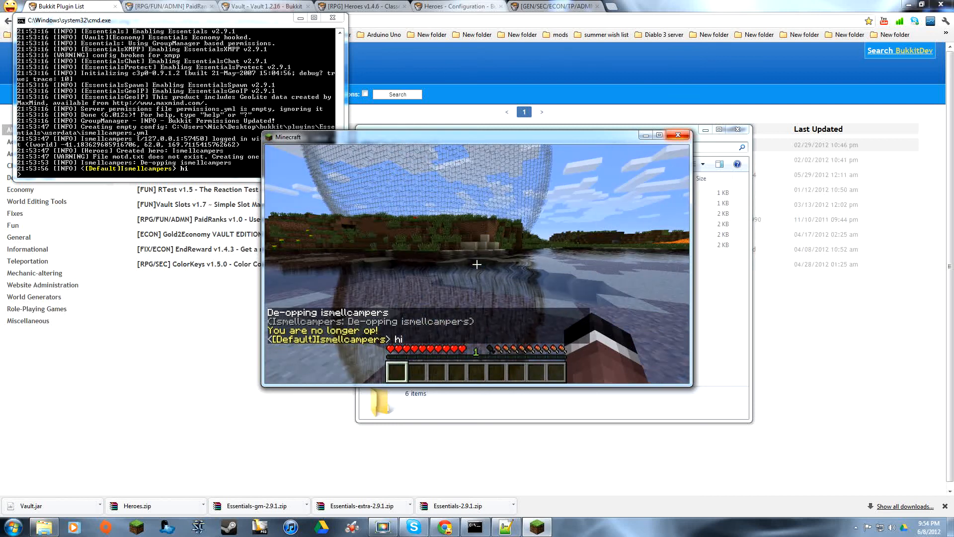
Show the Heroes help with /hero and list the available paths with /hero paths.
key("Escape")
type("/hero")
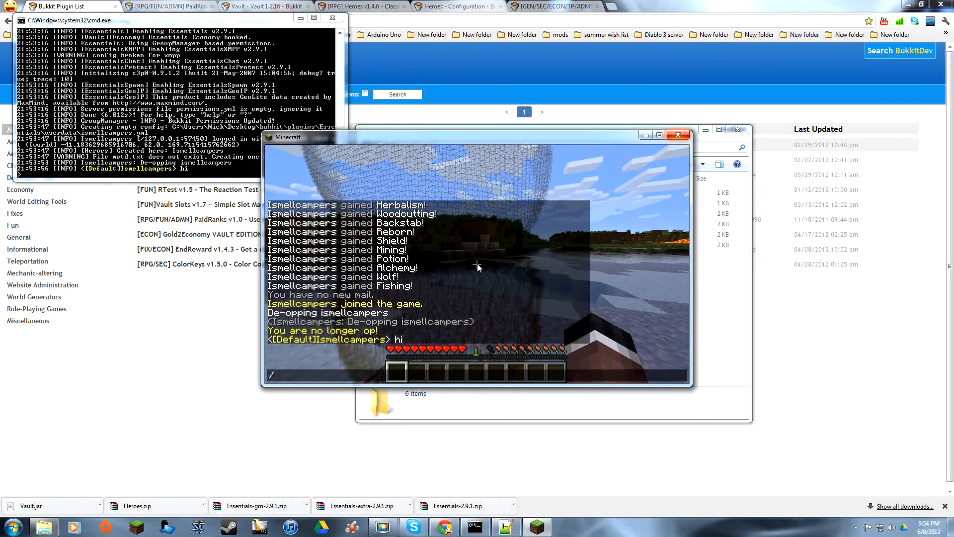
key("Return")
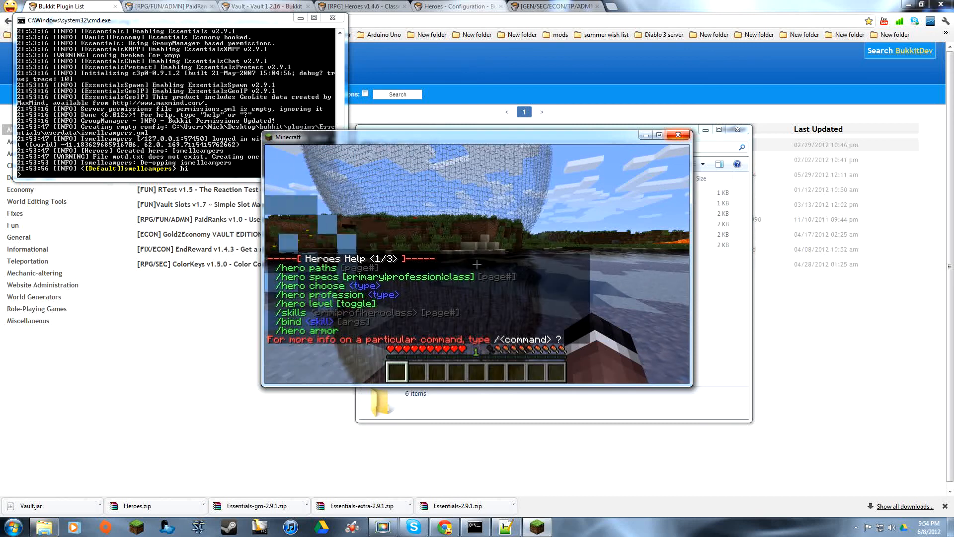
key("slash")
type("hero paths")
key("Return")
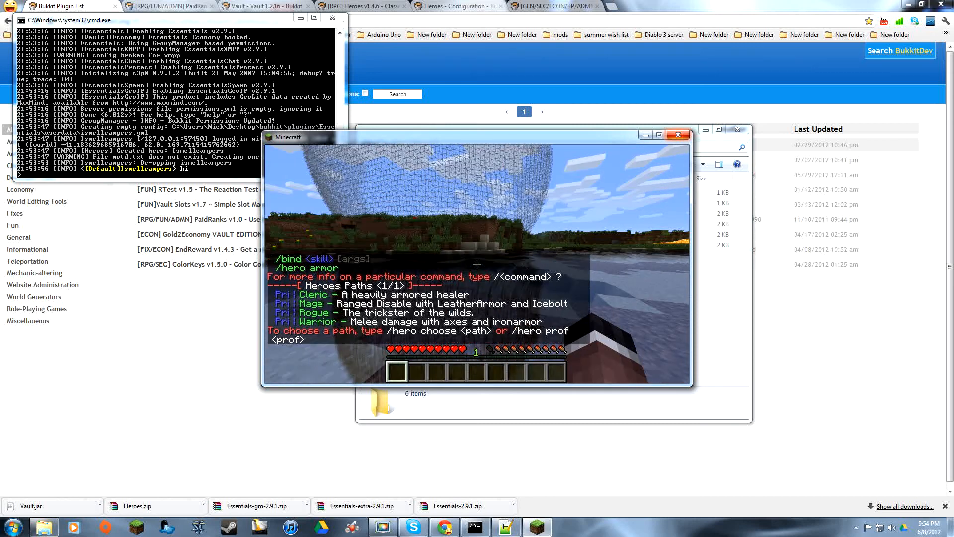
key("t")
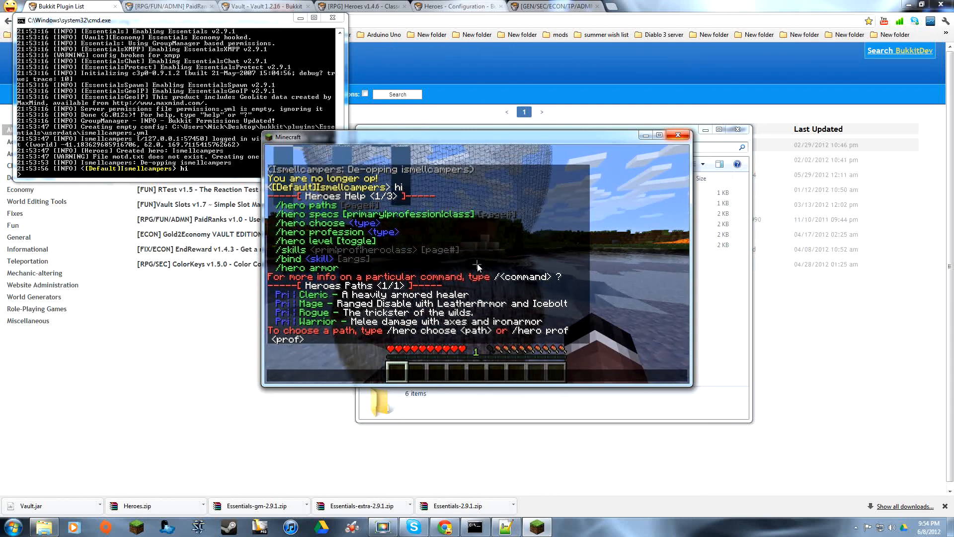
Return to groups.yml in Notepad++, delete all five heroes.classes permissions from the Default group, and save the file.
left_click(505, 527)
left_click_drag(140, 313, 1, 281)
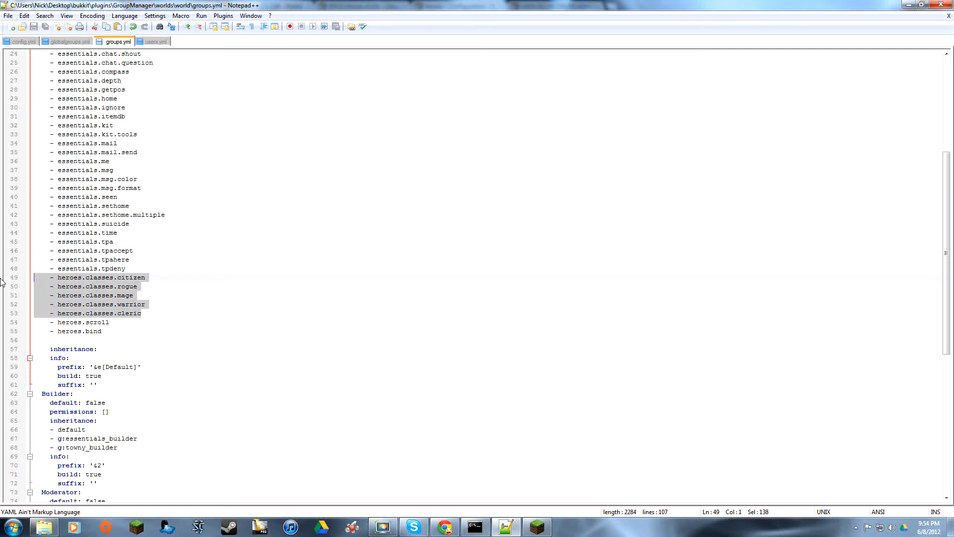
key("Delete")
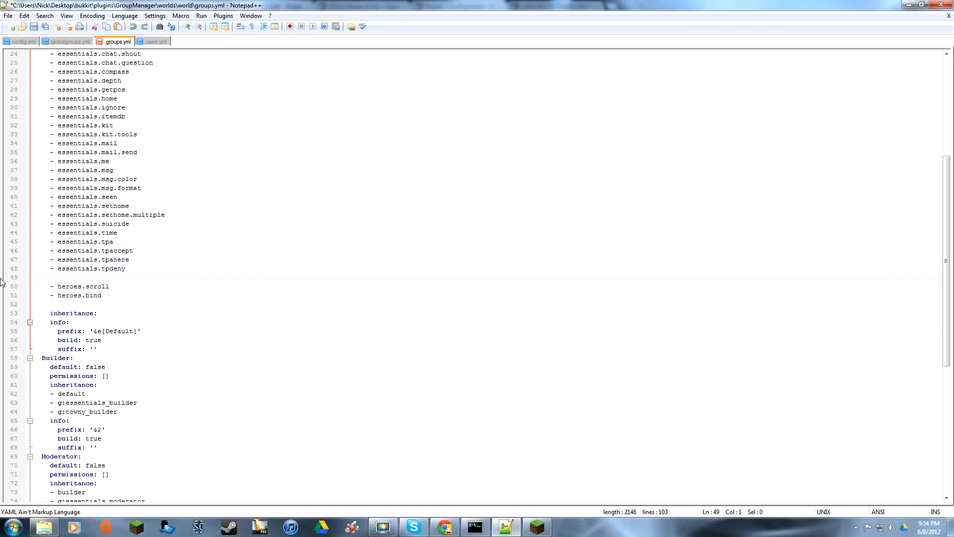
key("BackSpace")
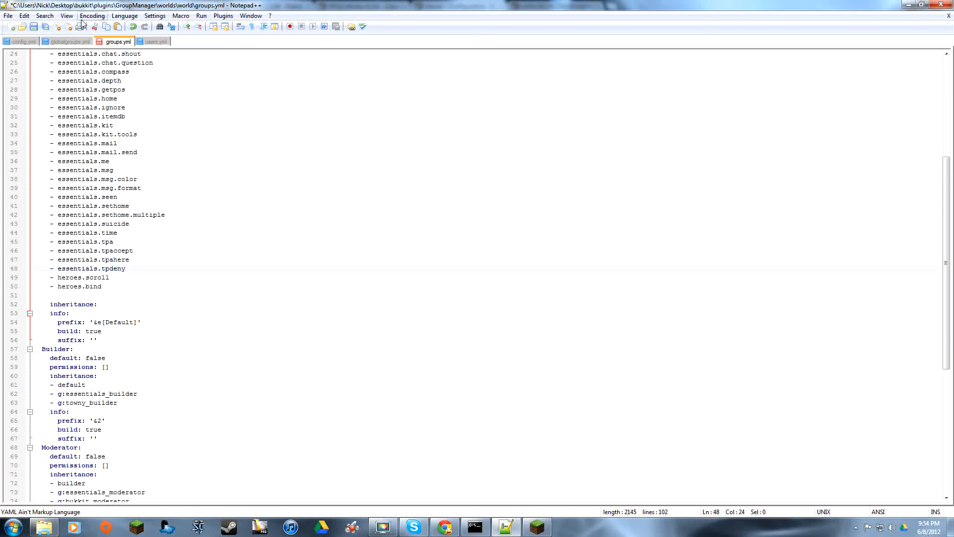
left_click(33, 27)
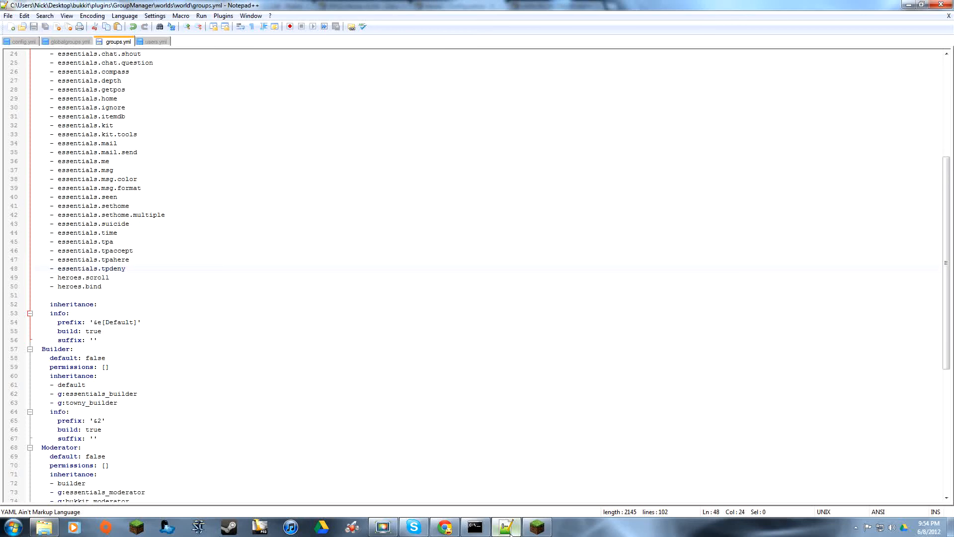
Run stop in the server console to restart the server with the shortened permission list.
left_click(475, 527)
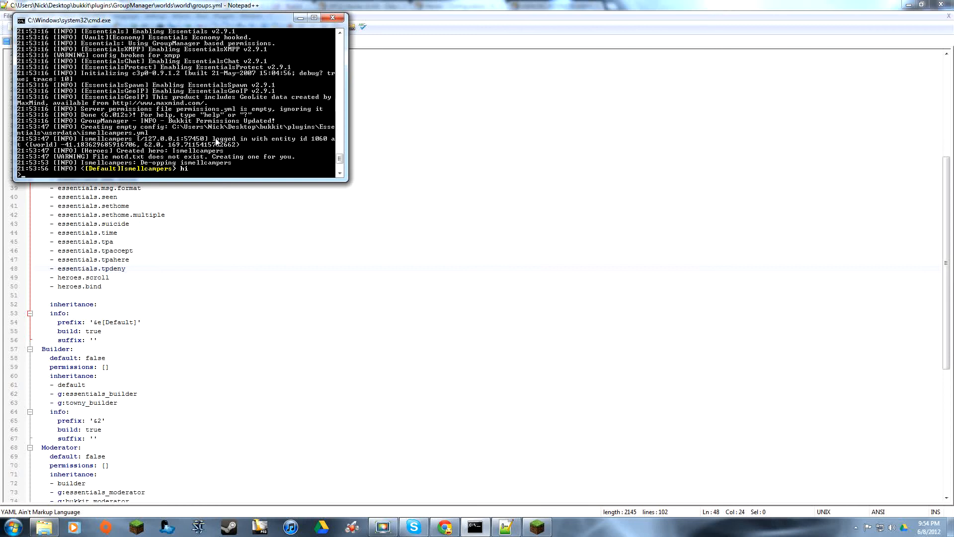
type("stop")
key("Return")
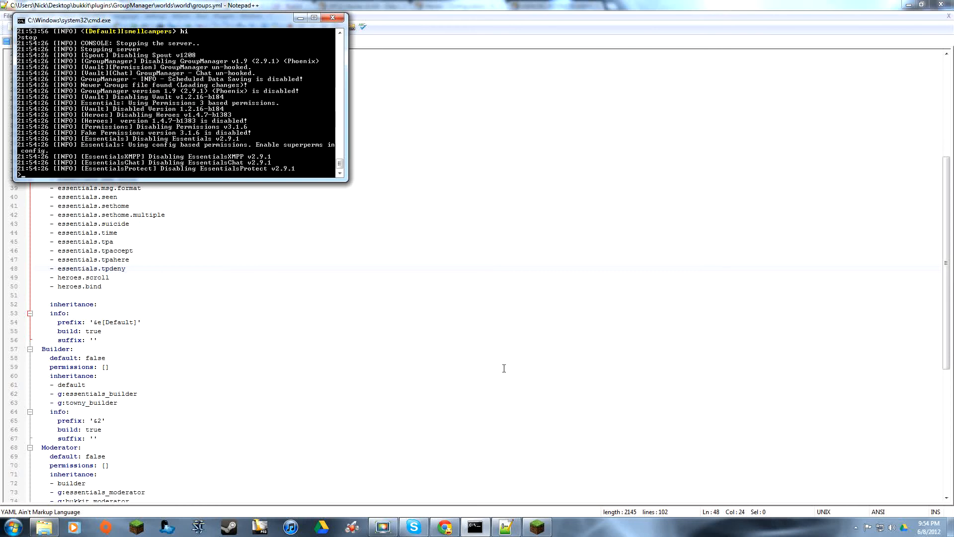
Rejoin the multiplayer server in Minecraft and list the Heroes paths again with /hero paths.
left_click(537, 527)
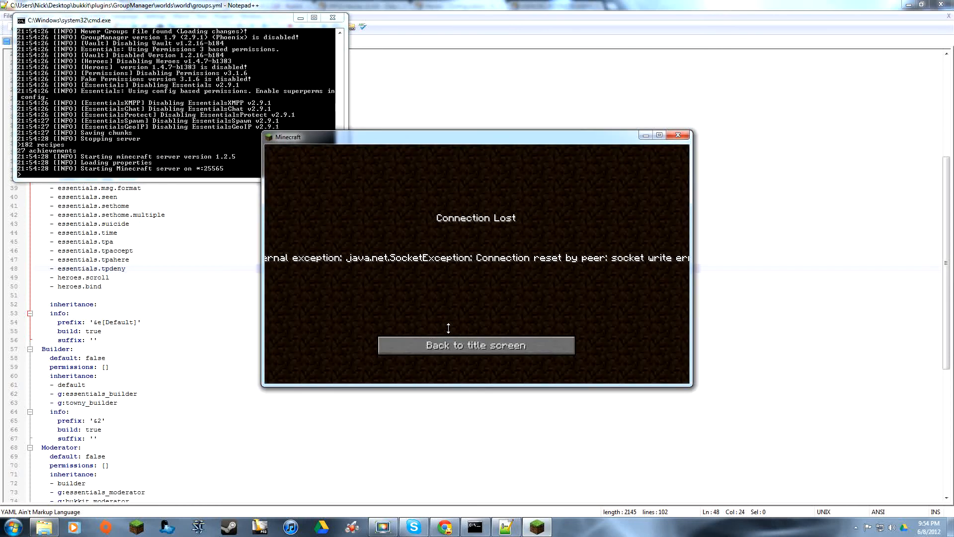
left_click(450, 345)
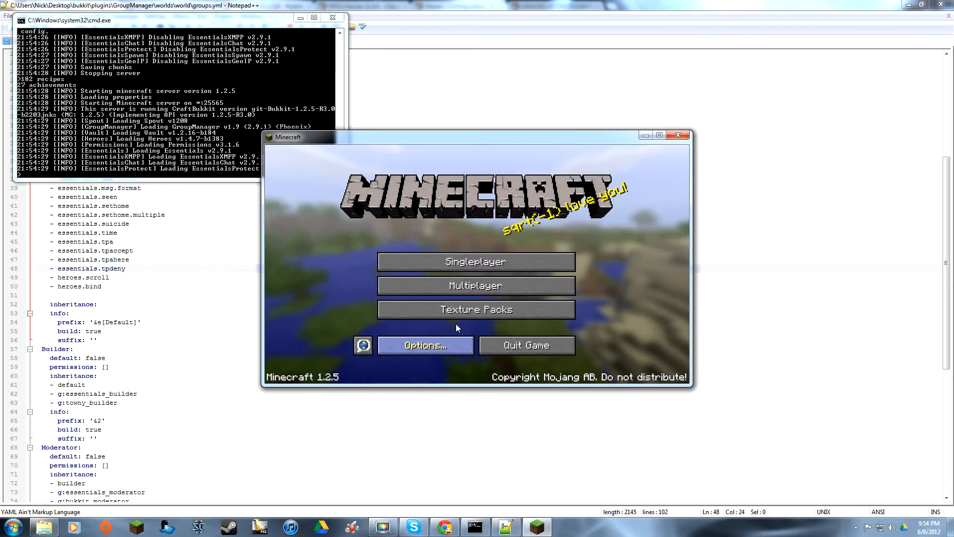
left_click(469, 285)
double_click(483, 245)
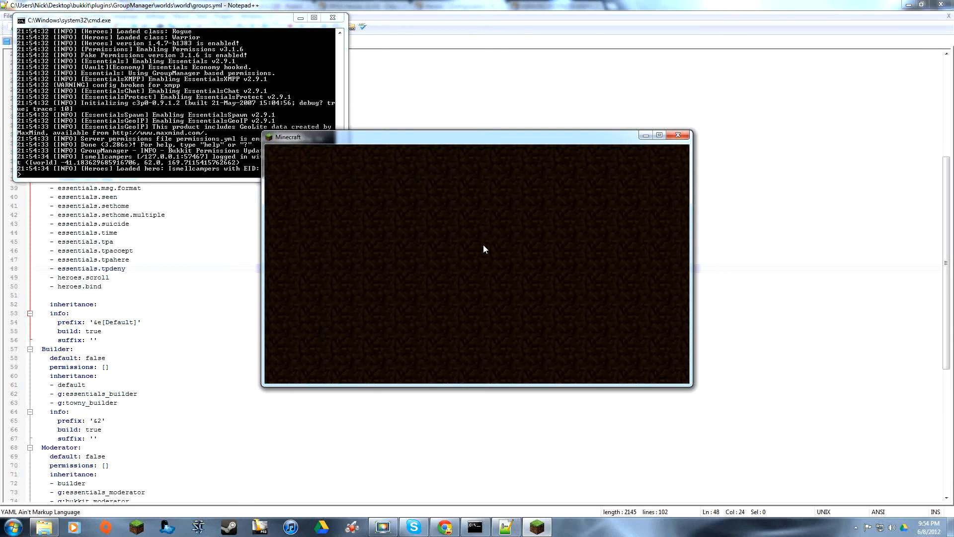
type("/he")
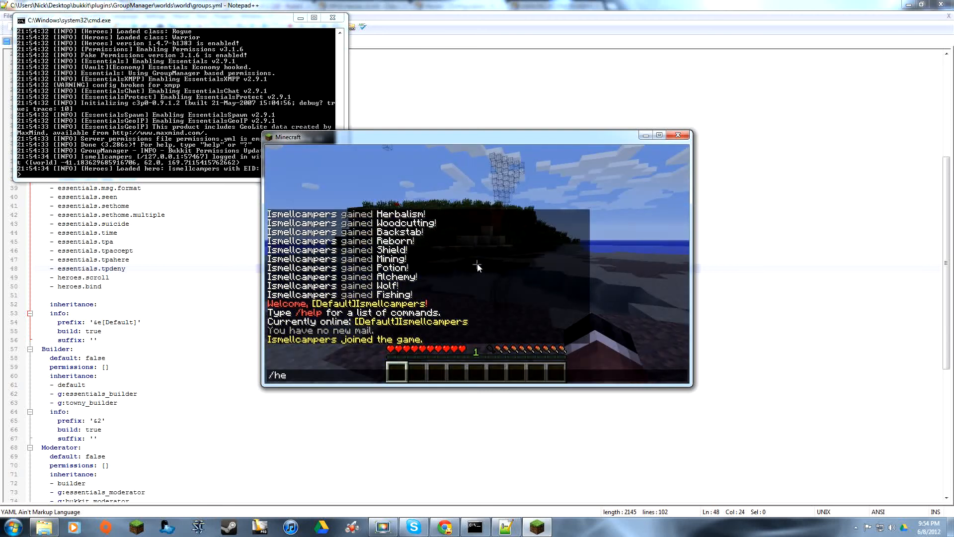
type("ro paths")
key("Return")
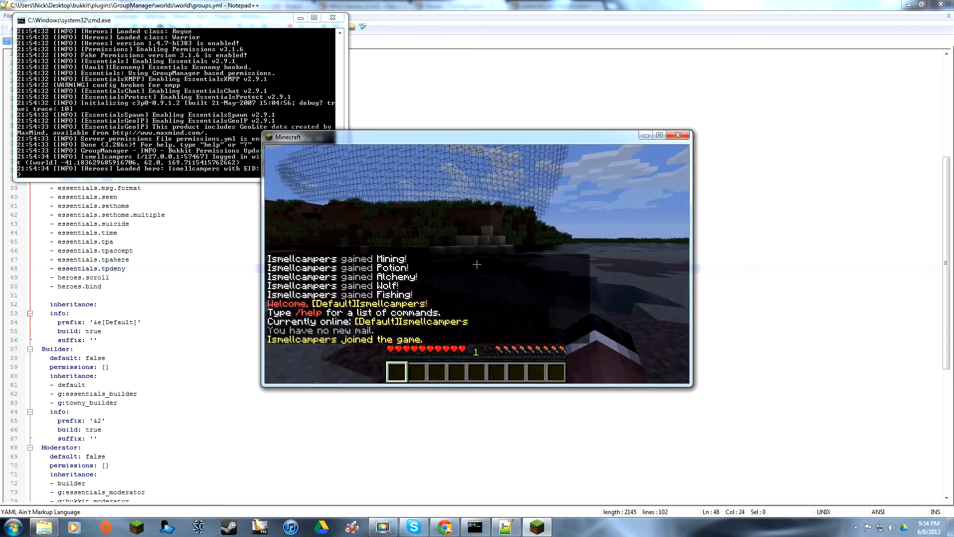
key("Escape")
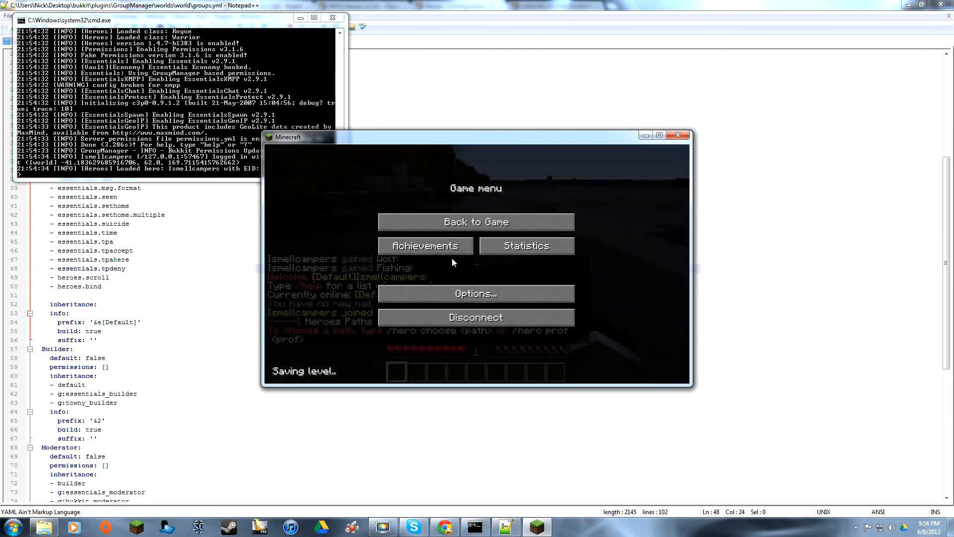
Switch to Notepad++, decline reloading users.yml, restore the five deleted heroes.classes permissions in groups.yml's Default group, and save the file.
left_click(134, 268)
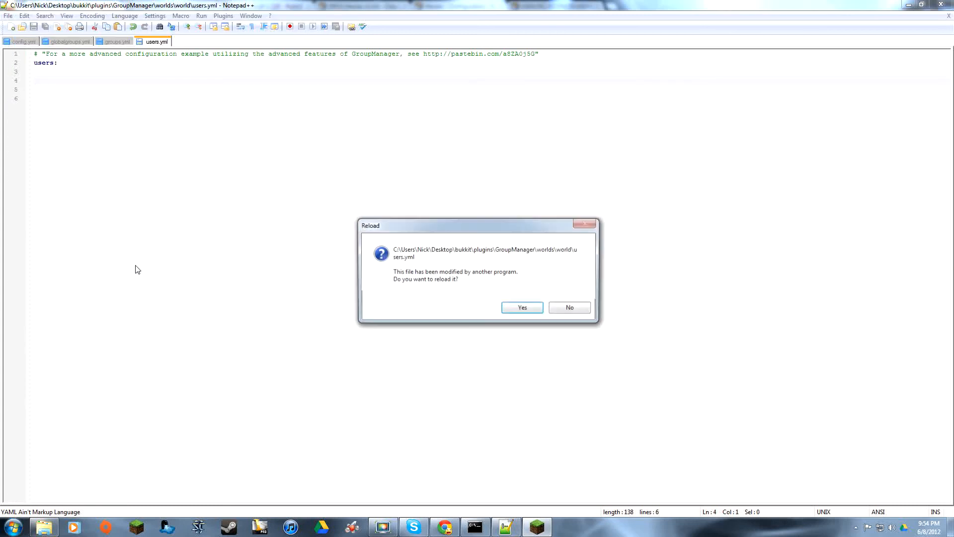
left_click(571, 308)
left_click(118, 41)
key("Return")
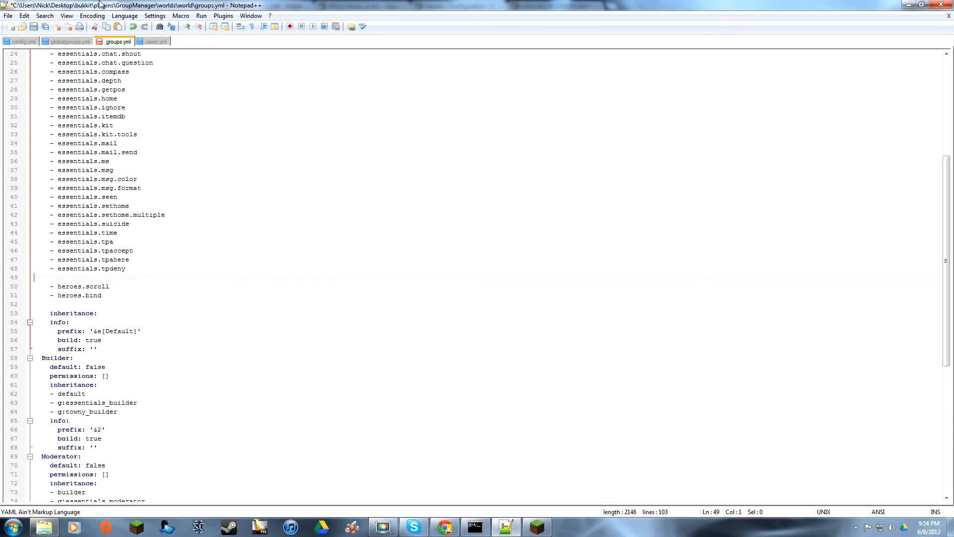
left_click(132, 29)
left_click(132, 28)
left_click(132, 29)
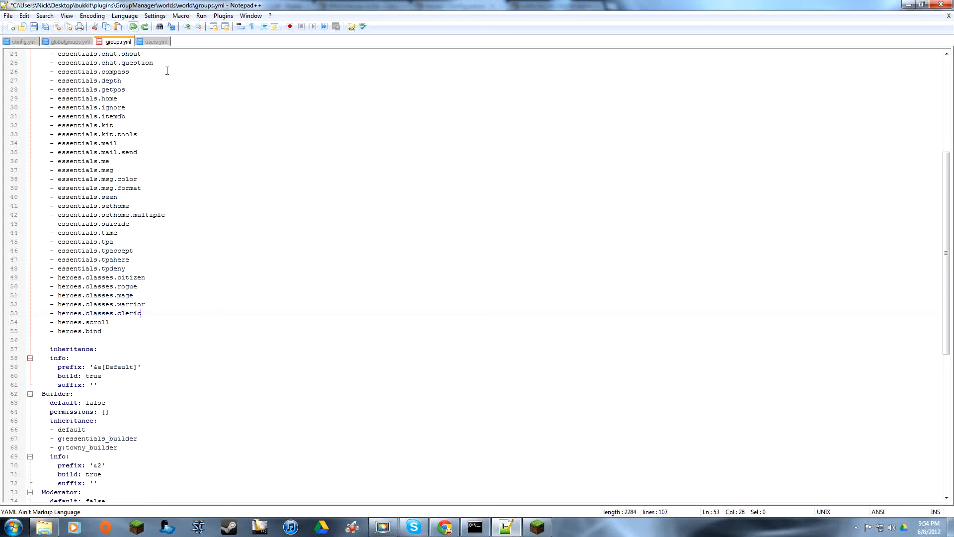
key("ctrl+s")
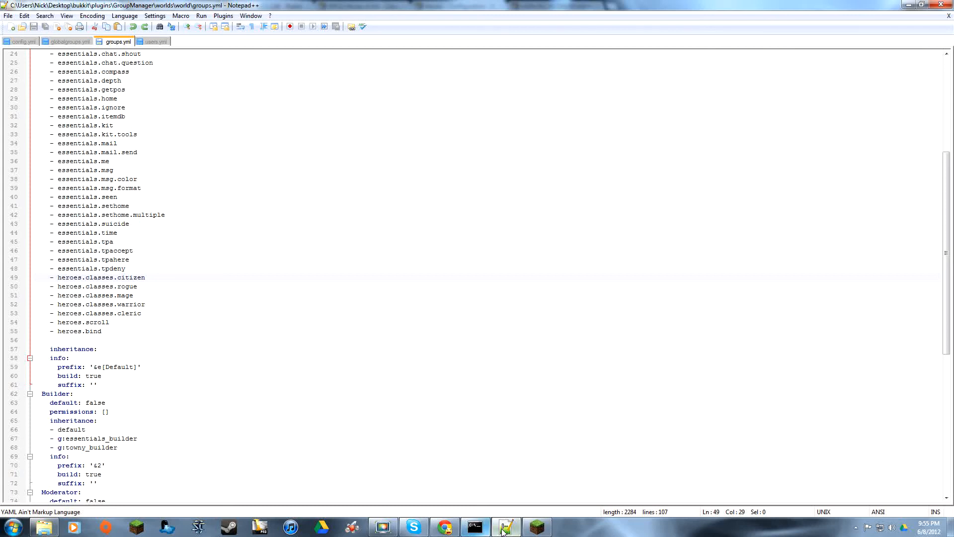
Switch to Chrome, search the Bukkit plugin list for iconomy, and open the iConomy dev page from its 6.0.7 forum thread.
left_click(445, 530)
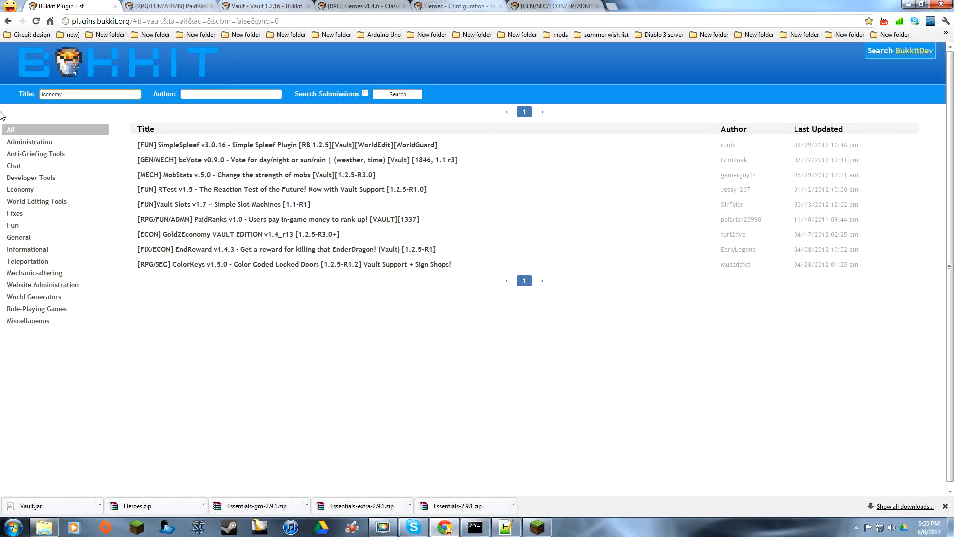
key("Return")
left_click(217, 160)
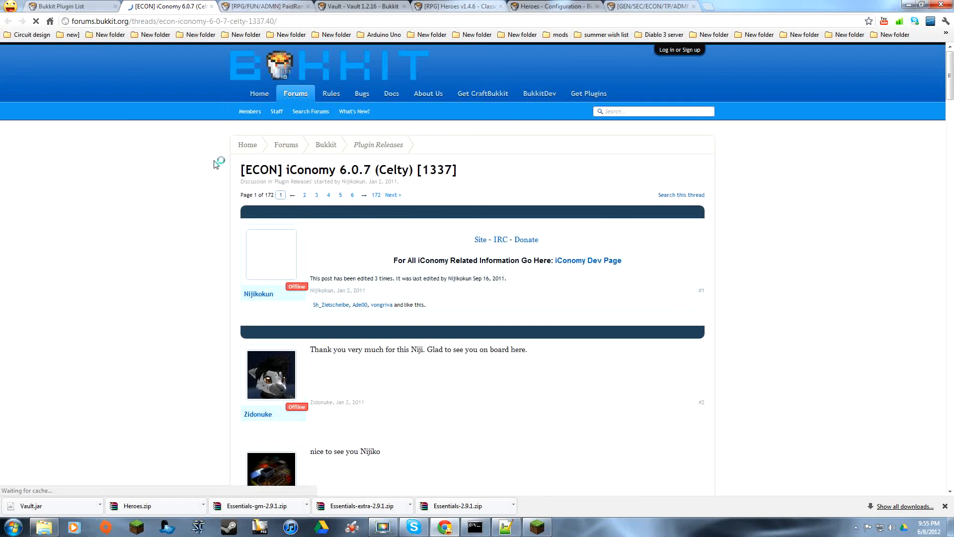
left_click(580, 283)
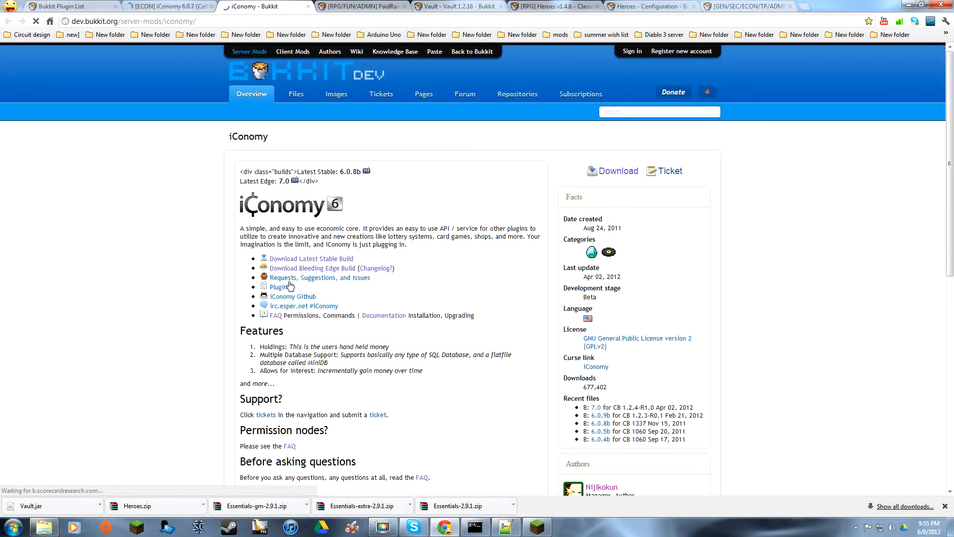
Check iConomy's Documentation page, overview and GitHub repository for permission information, returning to the overview page.
scroll(379, 280, "down", 1)
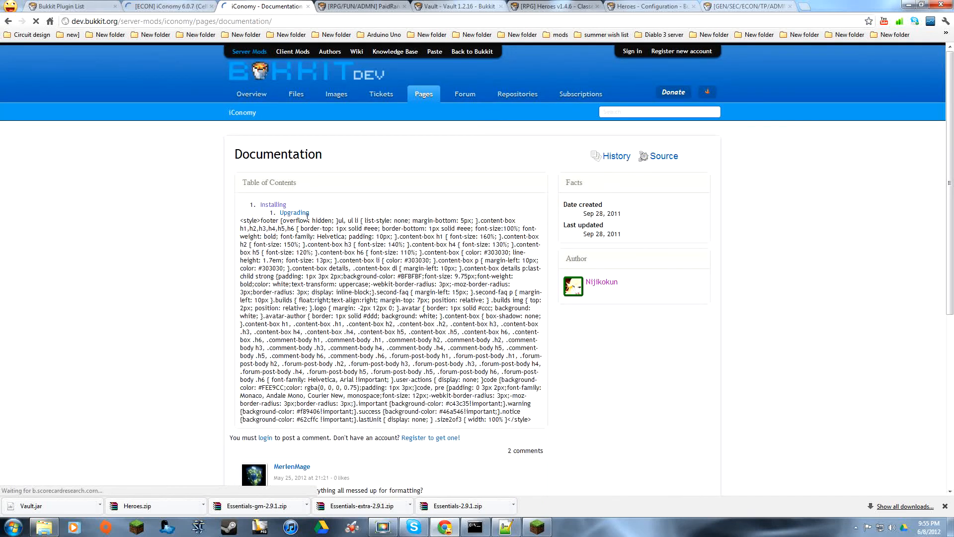
left_click(6, 21)
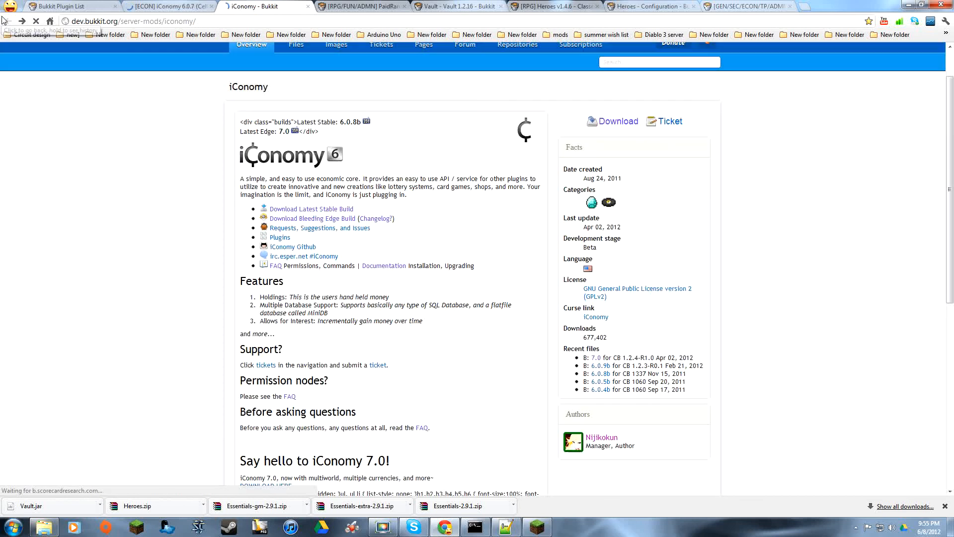
scroll(349, 332, "down", 5)
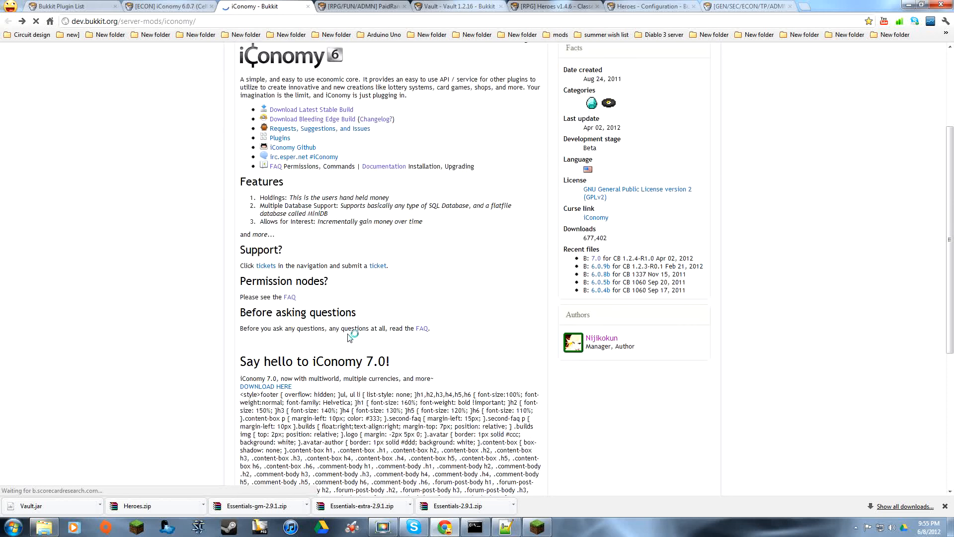
scroll(347, 307, "up", 3)
scroll(348, 299, "up", 2)
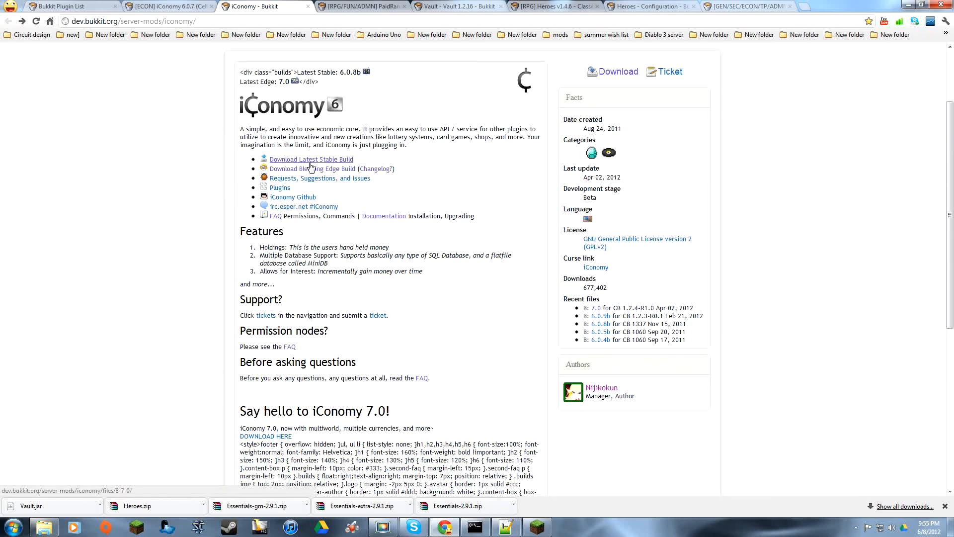
left_click(308, 198)
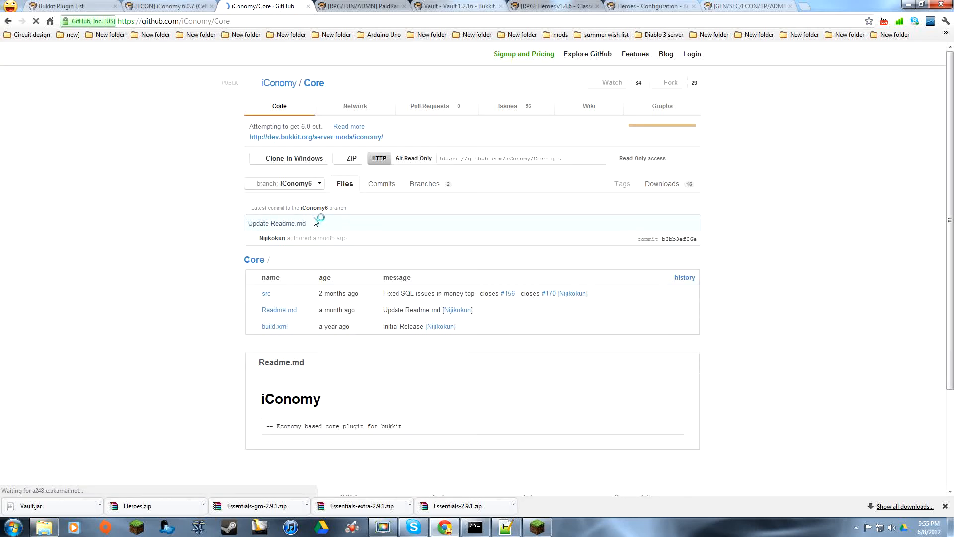
left_click(9, 22)
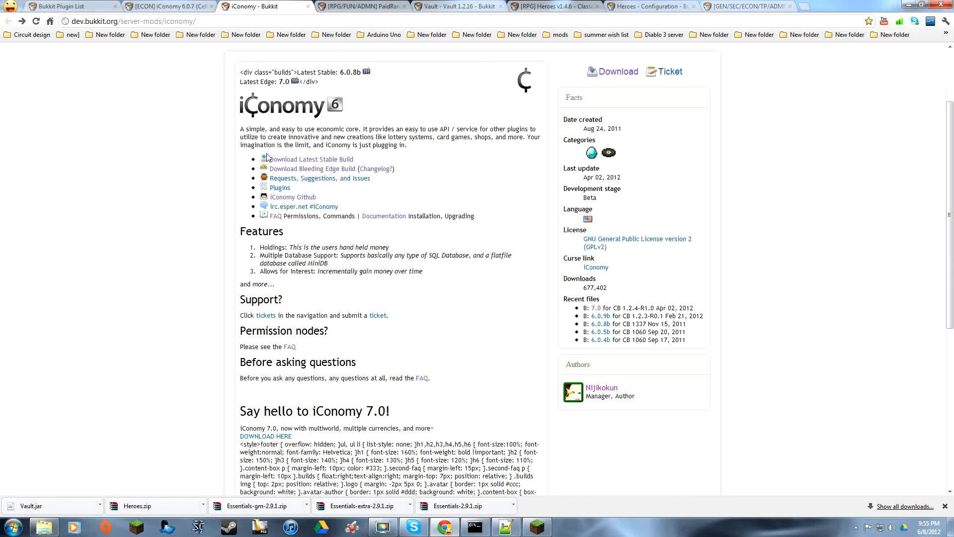
Search the Bukkit plugin list for permissions.
left_click(46, 5)
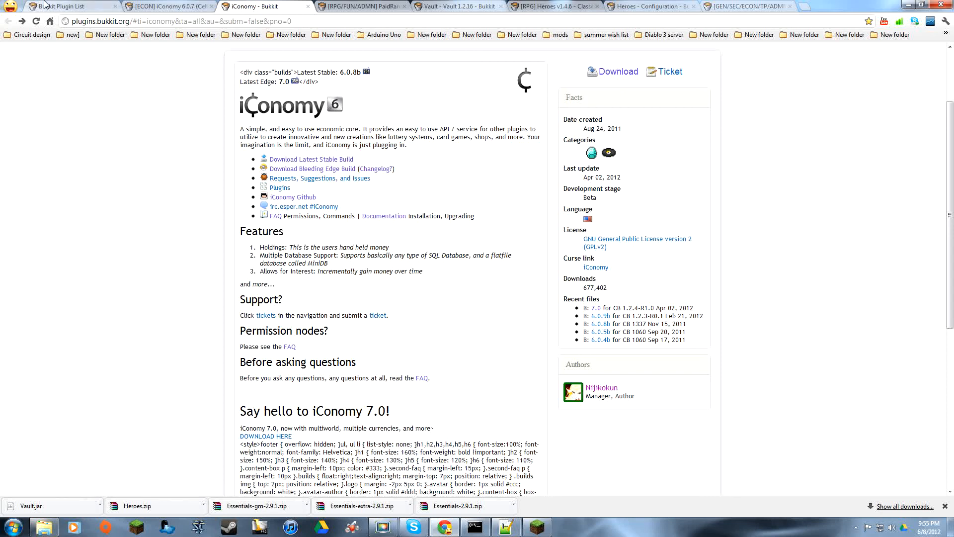
left_click_drag(117, 94, 1, 59)
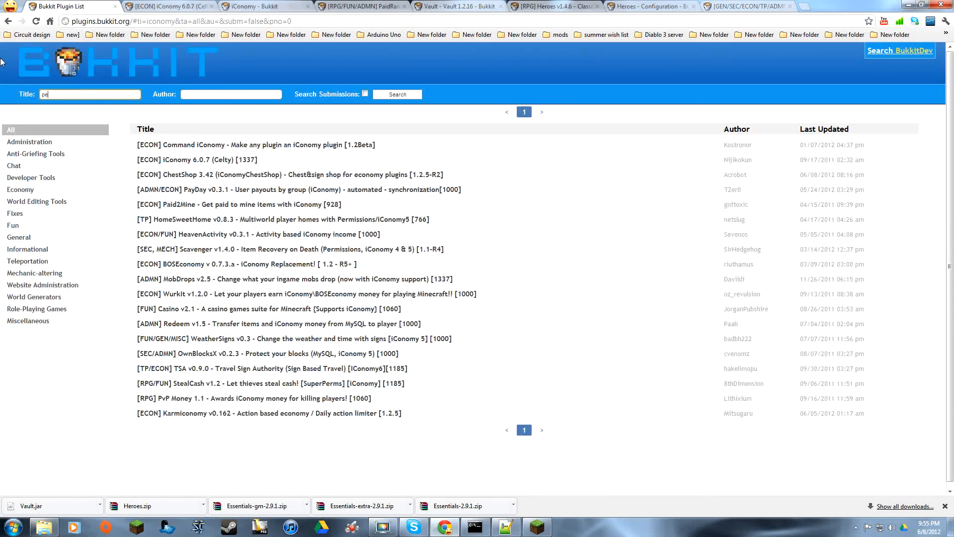
type("permissions")
key("Return")
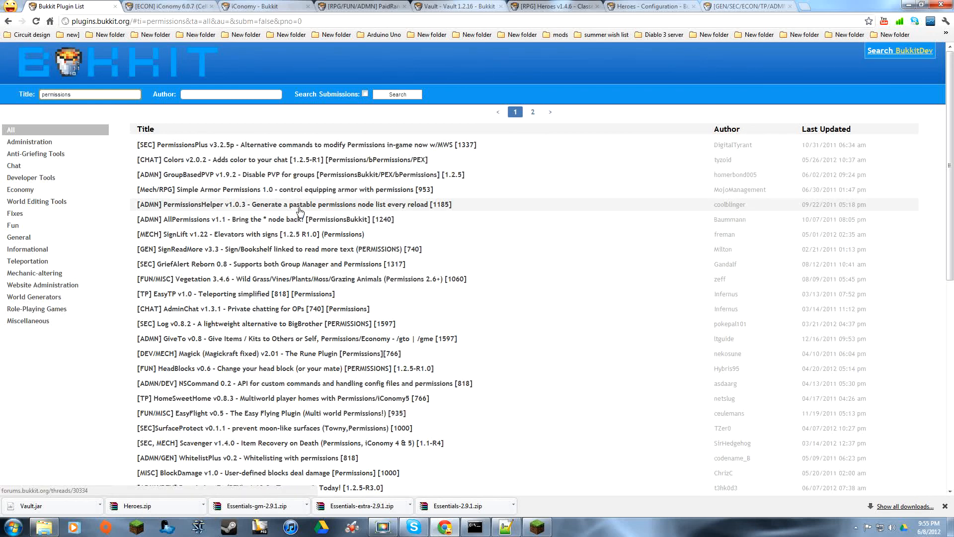
Return to the iConomy dev page, open its permission FAQ, and examine the Commands & Permissions section.
left_click(173, 5)
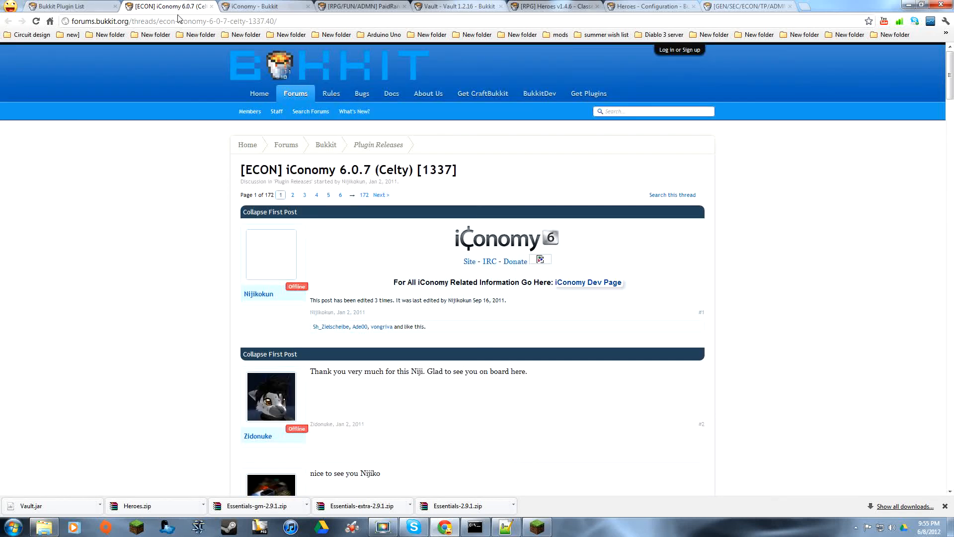
left_click(234, 7)
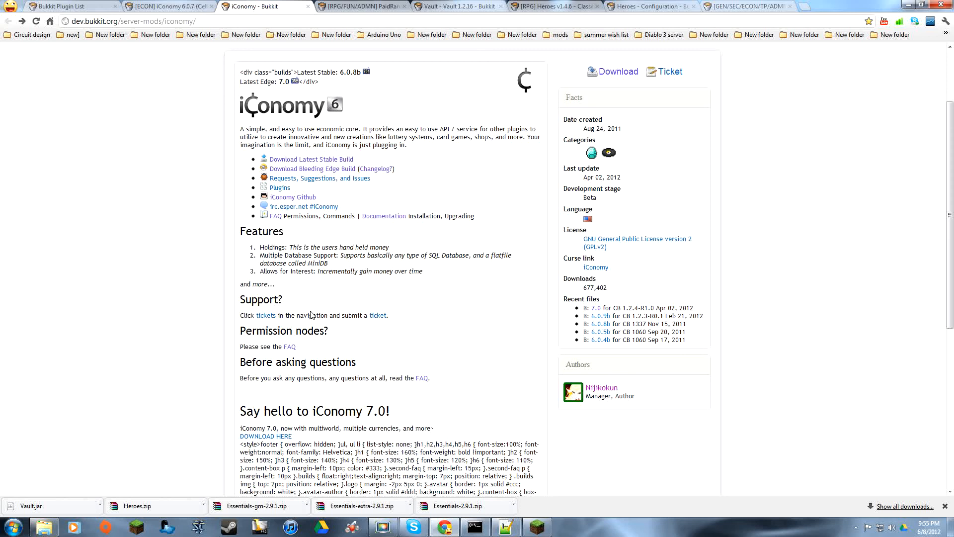
left_click(293, 347)
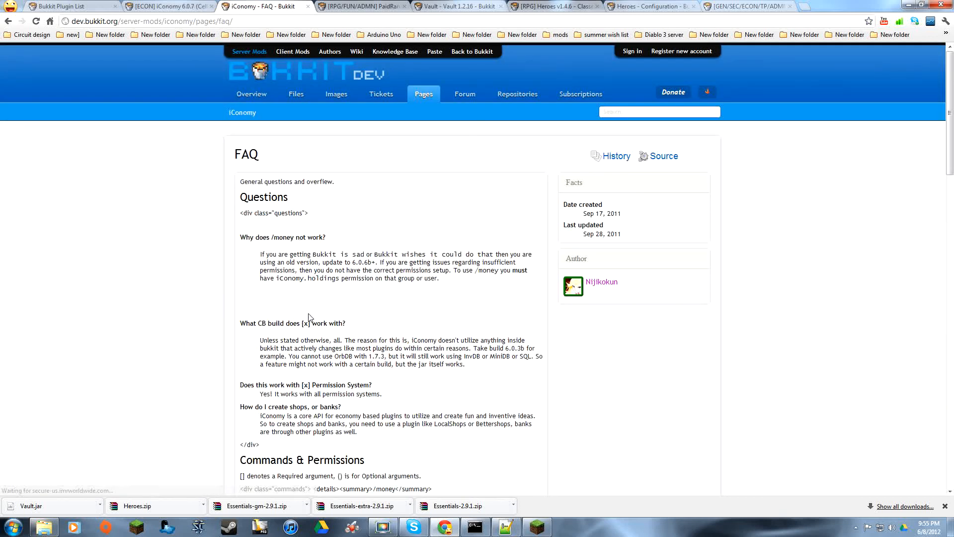
scroll(323, 296, "down", 1)
scroll(305, 228, "down", 7)
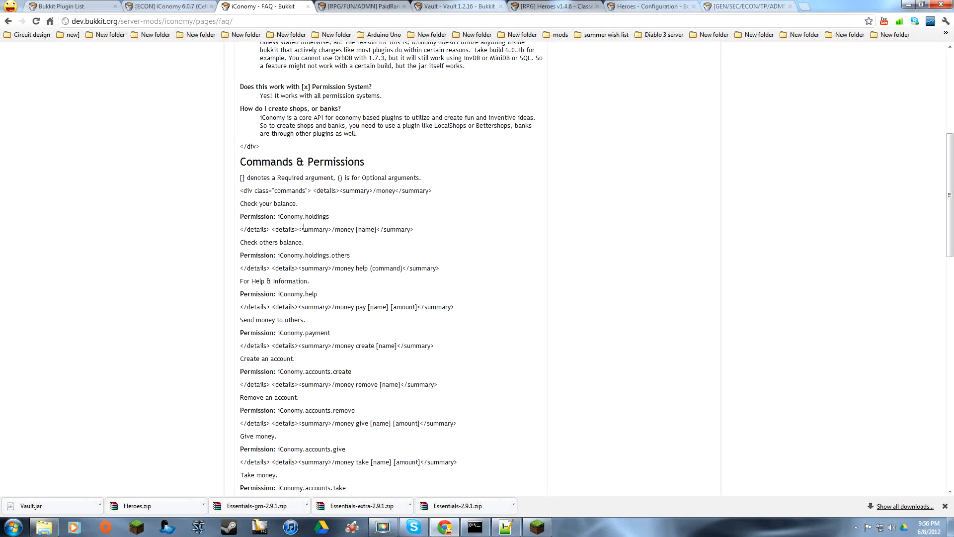
mouse_move(295, 310)
left_mouse_down()
mouse_move(355, 310)
mouse_move(295, 293)
left_mouse_up()
left_click(304, 155)
left_click_drag(371, 167, 323, 155)
left_click(314, 156)
Return to groups.yml in Notepad++ and remove the blank line between heroes.bind and inheritance in the Default group.
left_click(506, 526)
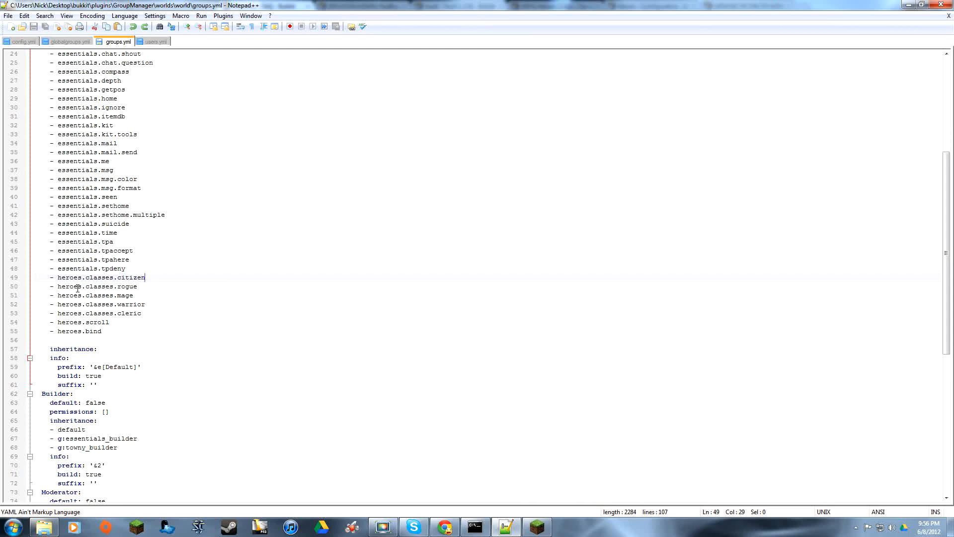
scroll(110, 284, "up", 4)
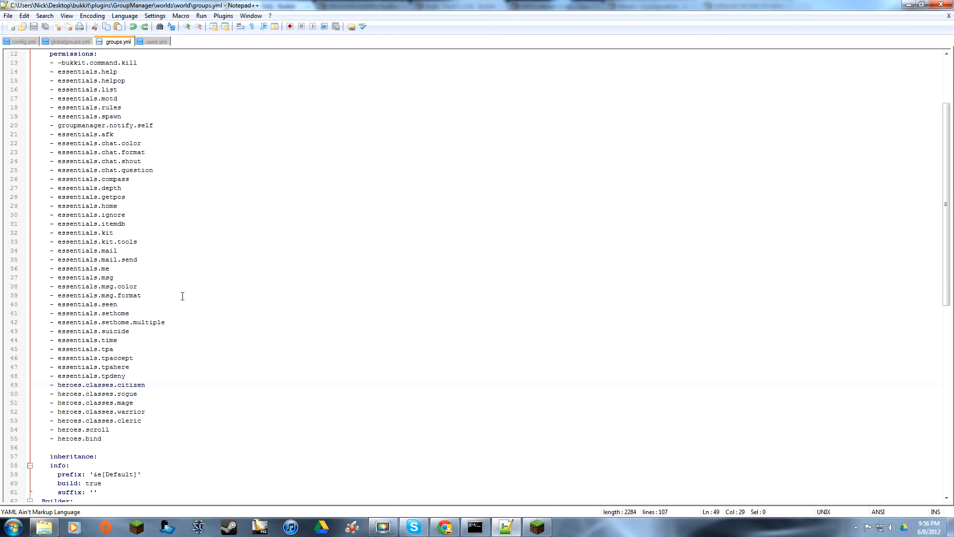
left_click_drag(162, 311, 107, 273)
left_click(90, 241)
scroll(153, 424, "down", 5)
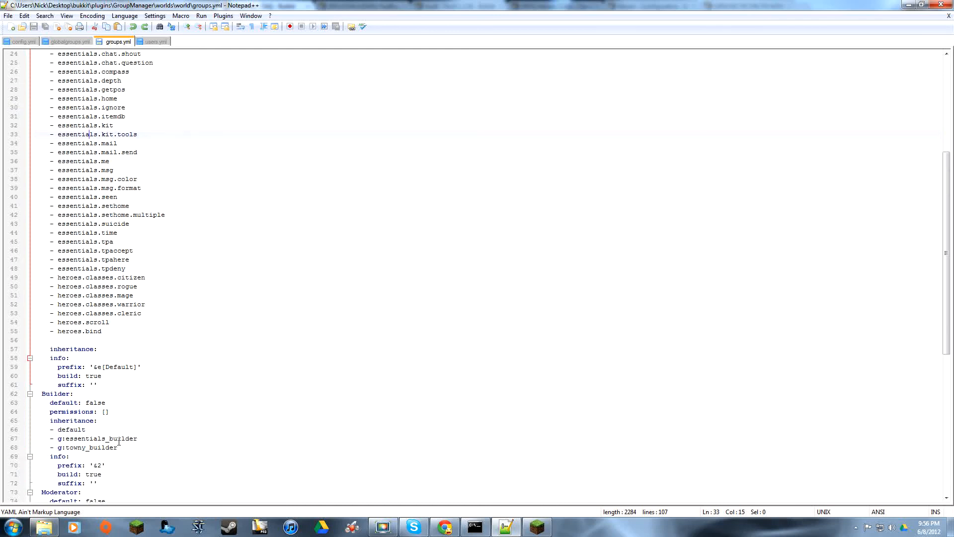
left_click(70, 313)
key("BackSpace")
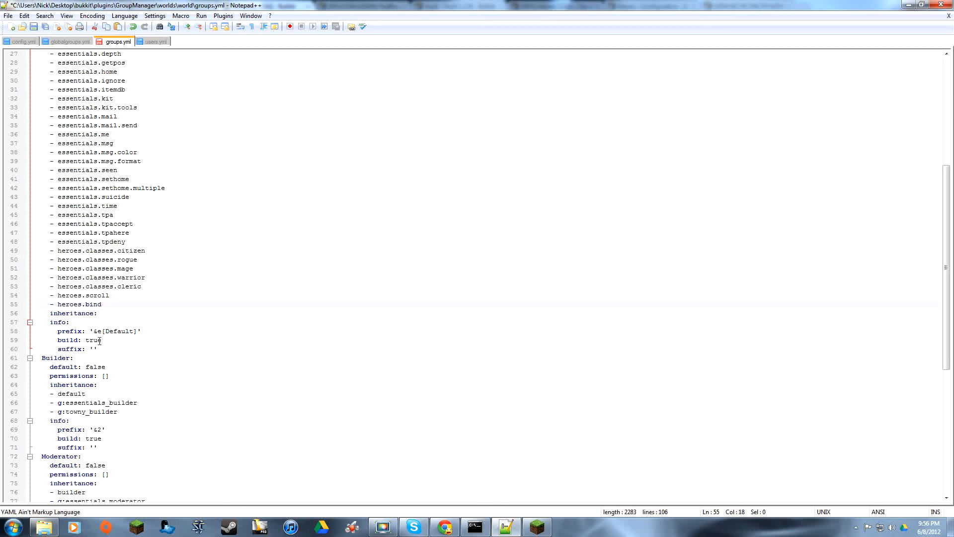
Examine the permissions, inheritance and prefix entries of the Default, Builder, Moderator, Admin and Owner groups in groups.yml.
scroll(109, 348, "down", 2)
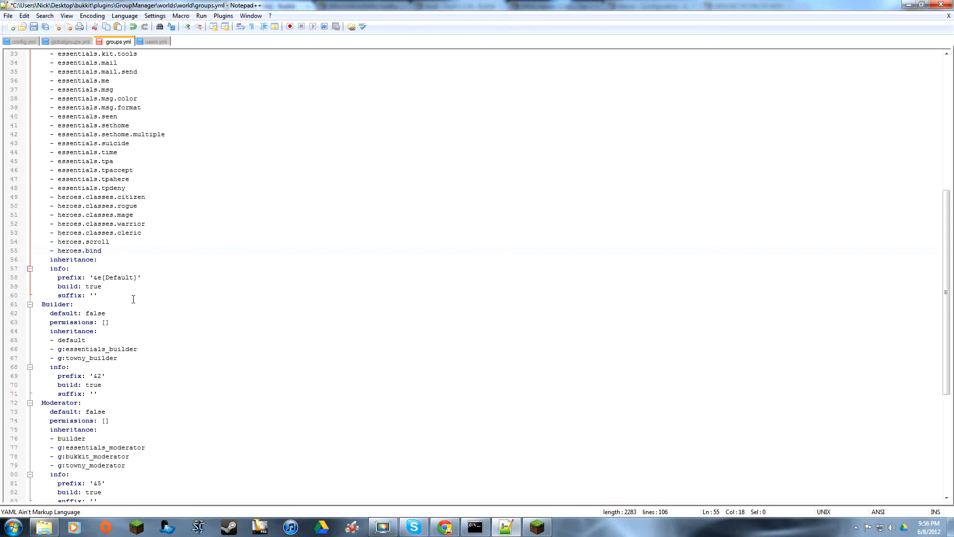
scroll(133, 299, "up", 1)
scroll(125, 303, "up", 10)
scroll(106, 308, "down", 5)
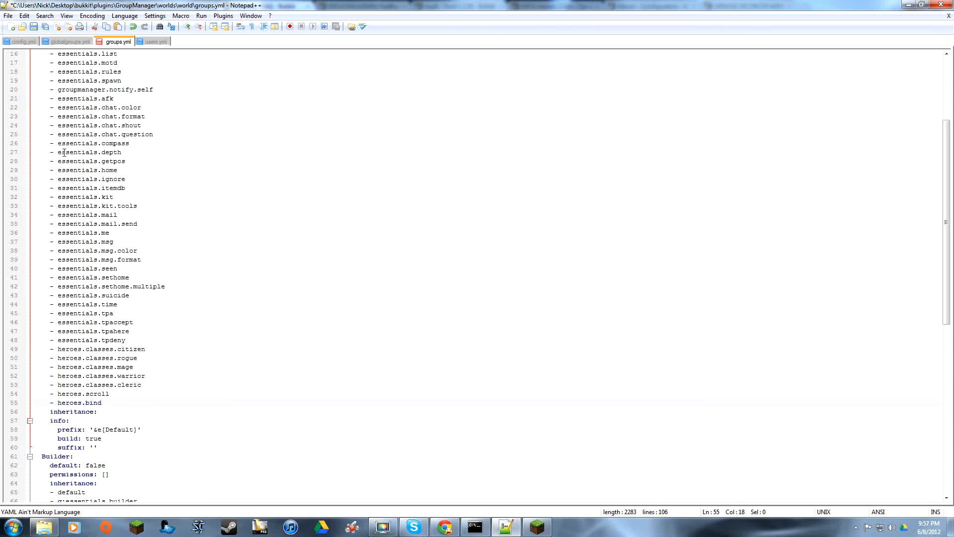
scroll(106, 305, "down", 5)
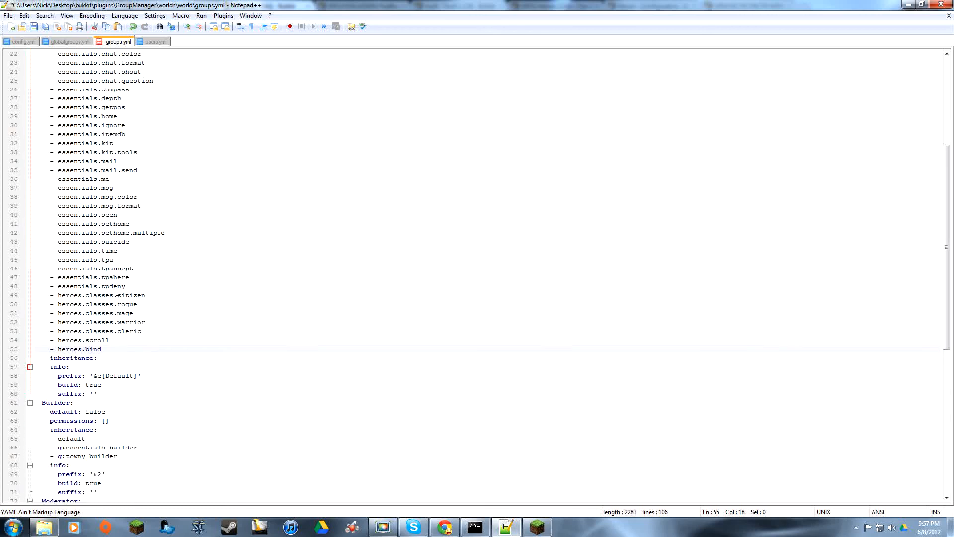
scroll(106, 305, "down", 5)
left_click_drag(107, 386, 34, 288)
left_click(86, 331)
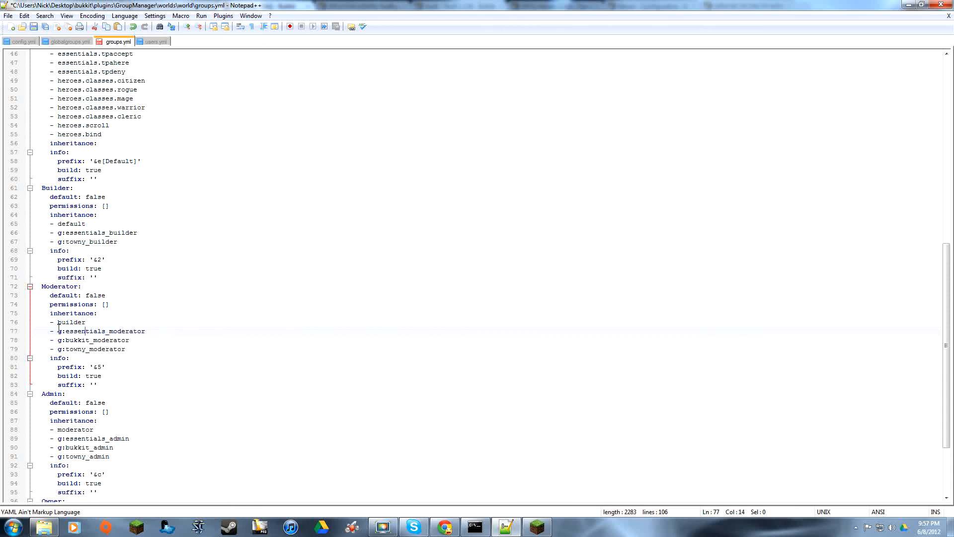
scroll(98, 381, "down", 4)
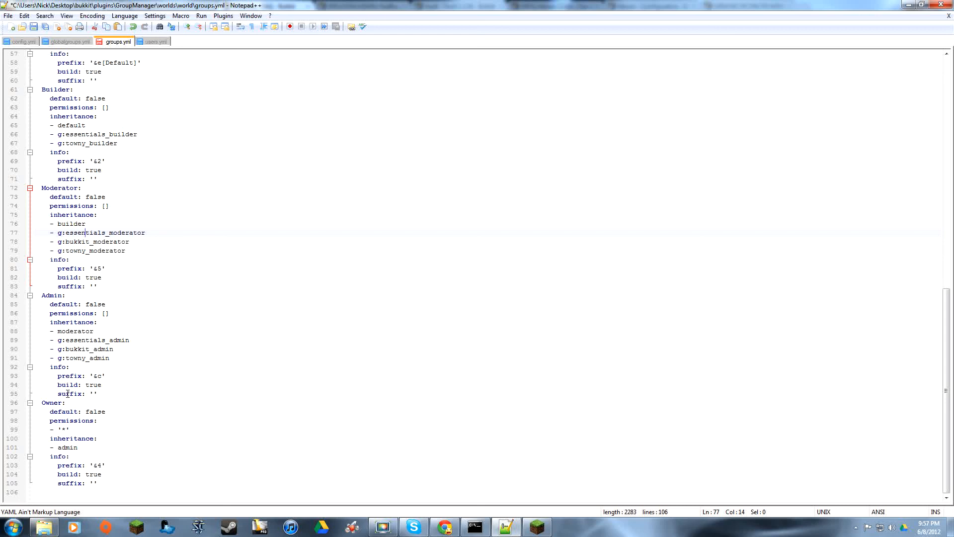
scroll(156, 309, "up", 1)
scroll(144, 316, "down", 1)
left_click(101, 465)
scroll(109, 419, "up", 2)
scroll(109, 420, "up", 6)
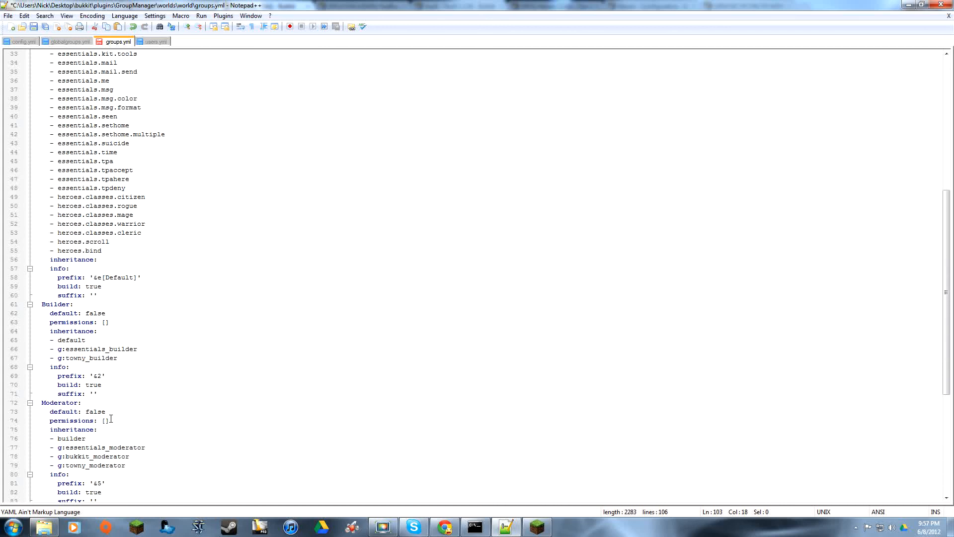
scroll(110, 417, "up", 3)
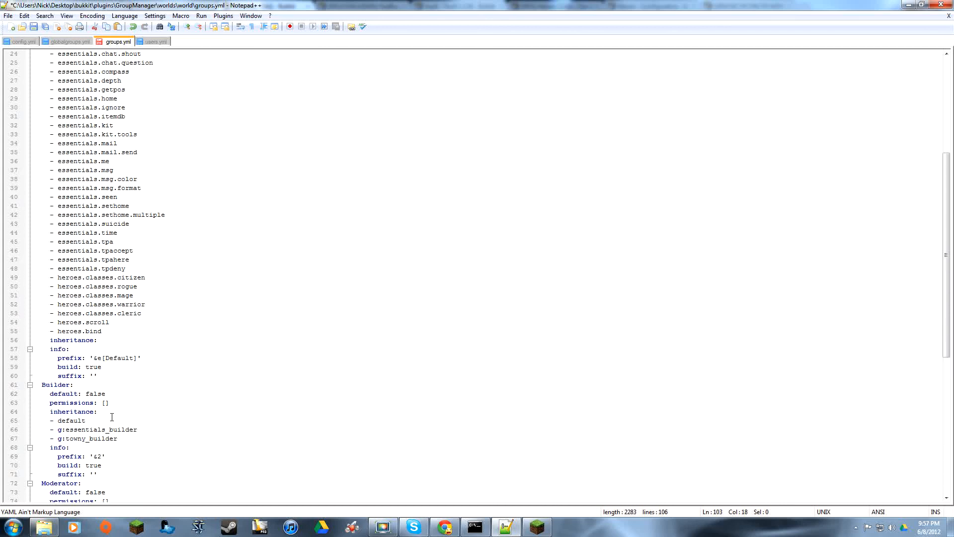
scroll(115, 401, "up", 8)
scroll(117, 395, "down", 4)
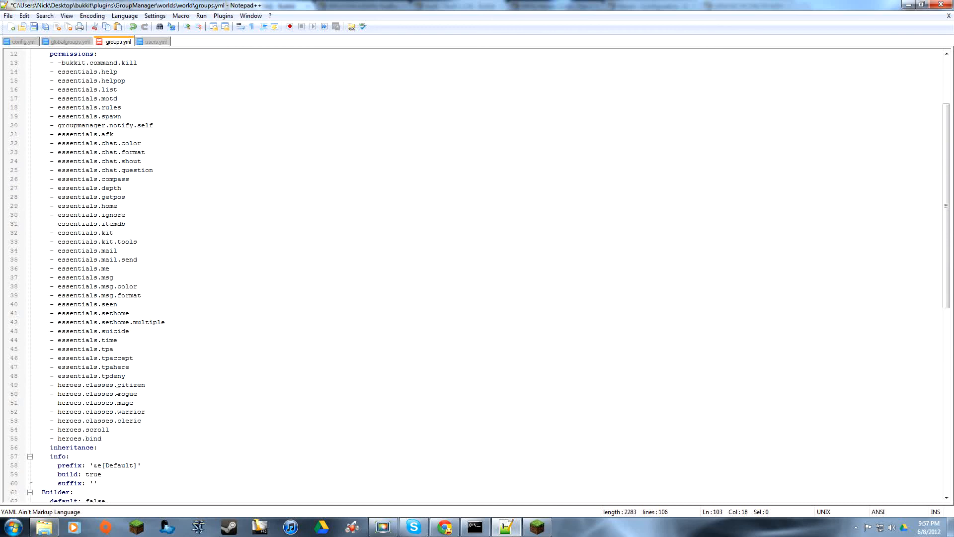
left_click(46, 374)
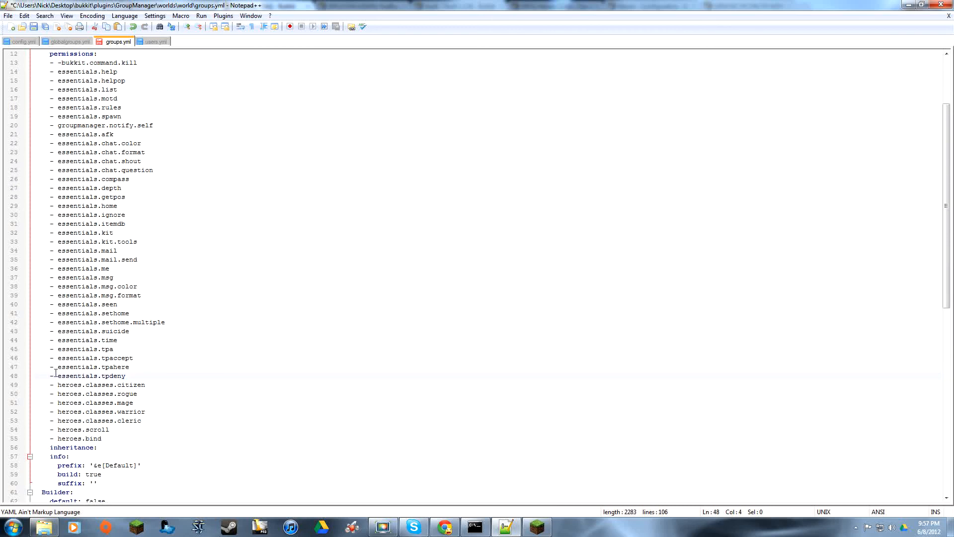